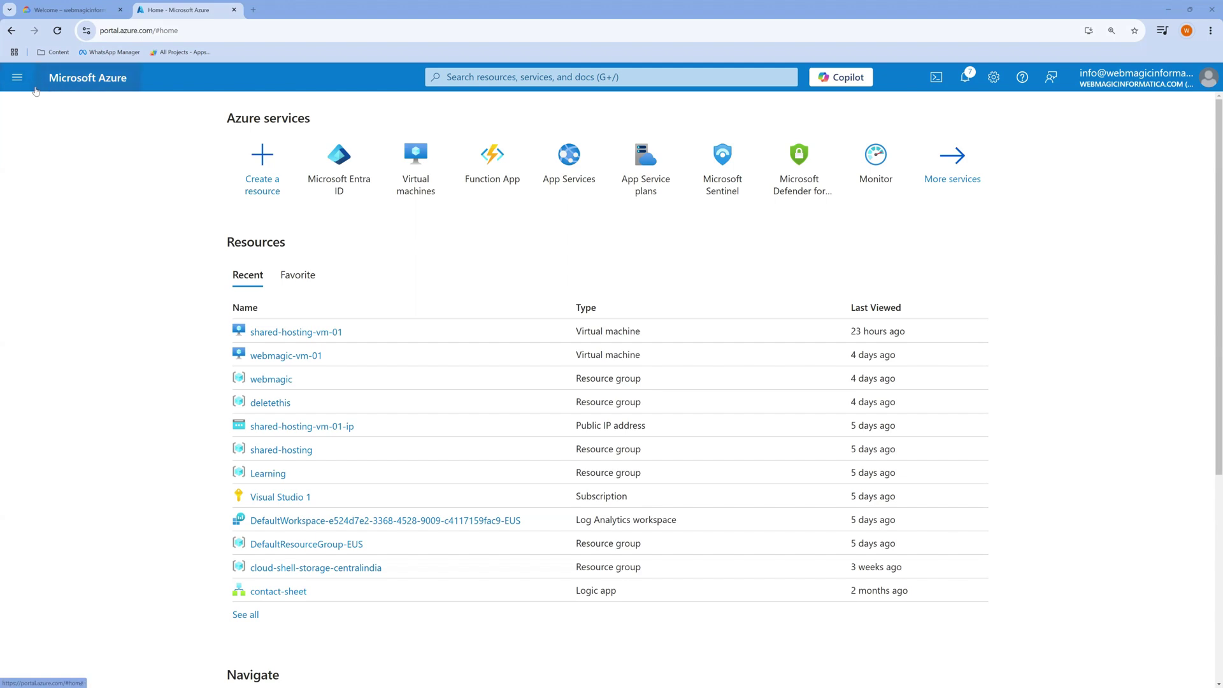
Step: Go to Microsoft Entra ID App registrations and start a new registration
left_click(17, 77)
left_click(92, 436)
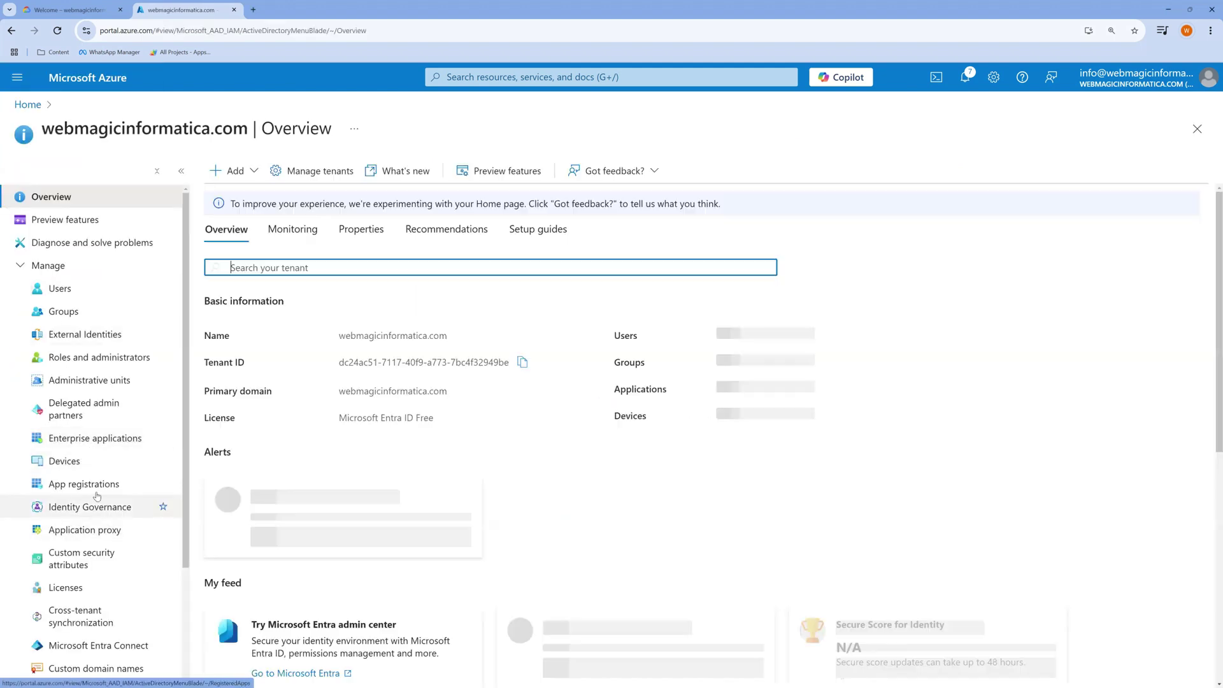
left_click(97, 485)
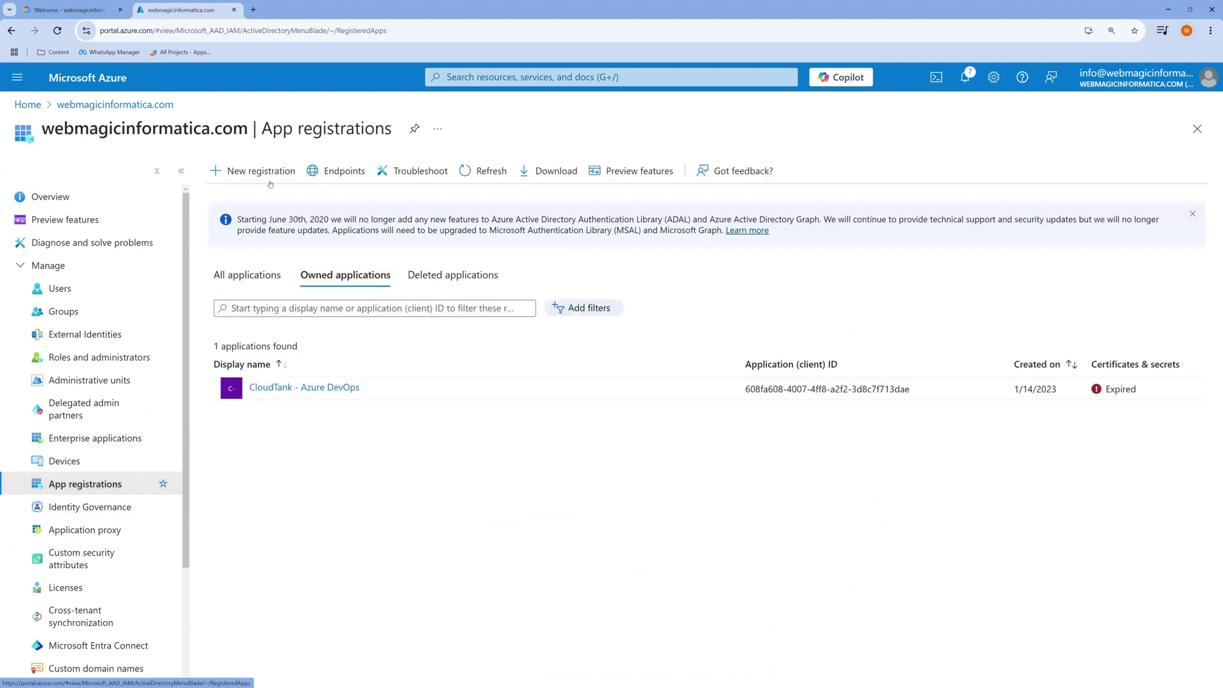
left_click(268, 177)
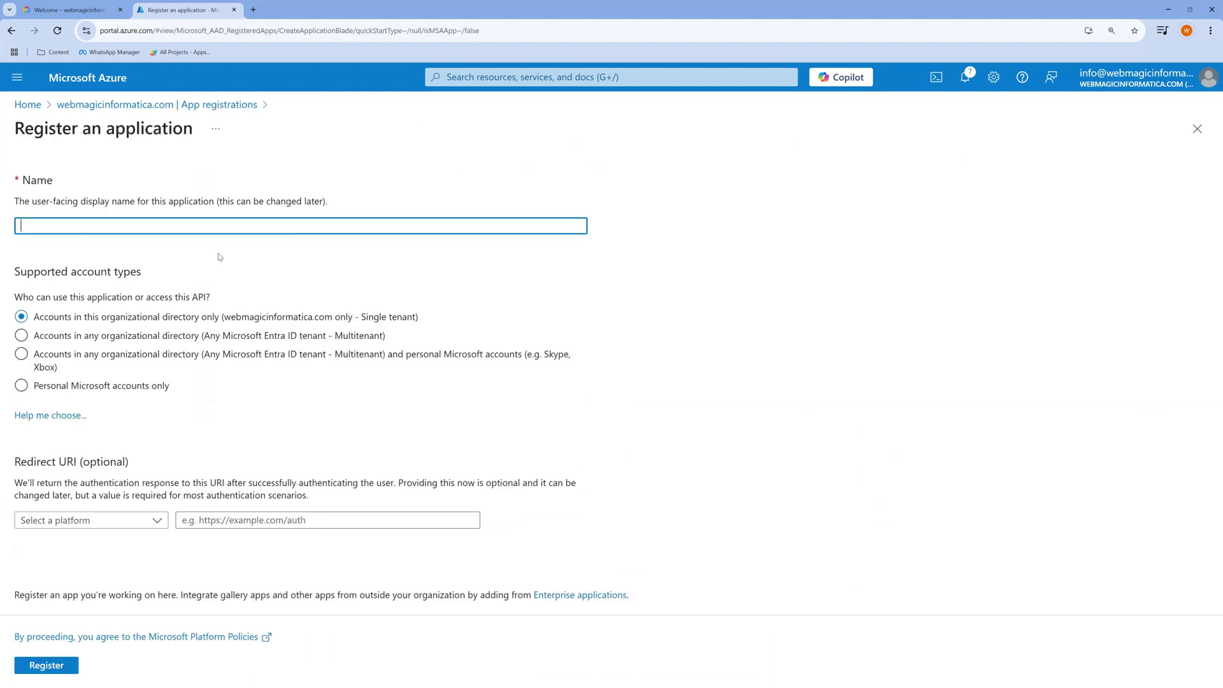
Step: Name the application GoogleCloudWIF and register it
type("GoogleCloudWIF")
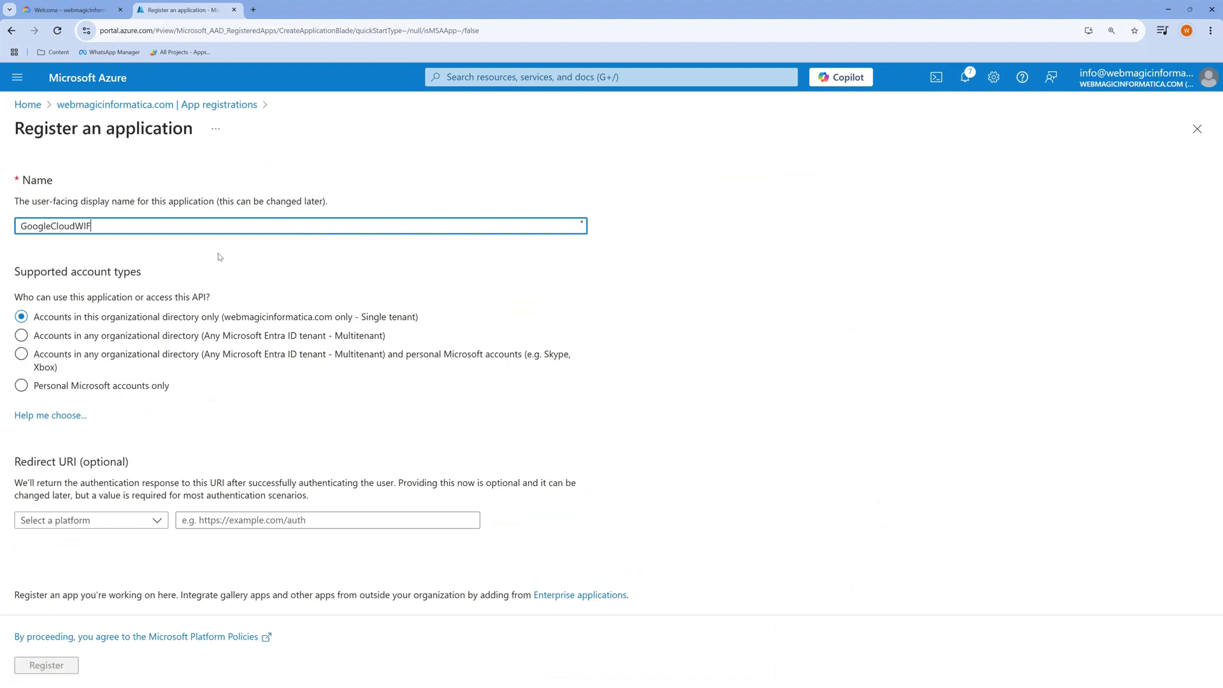
left_click(66, 667)
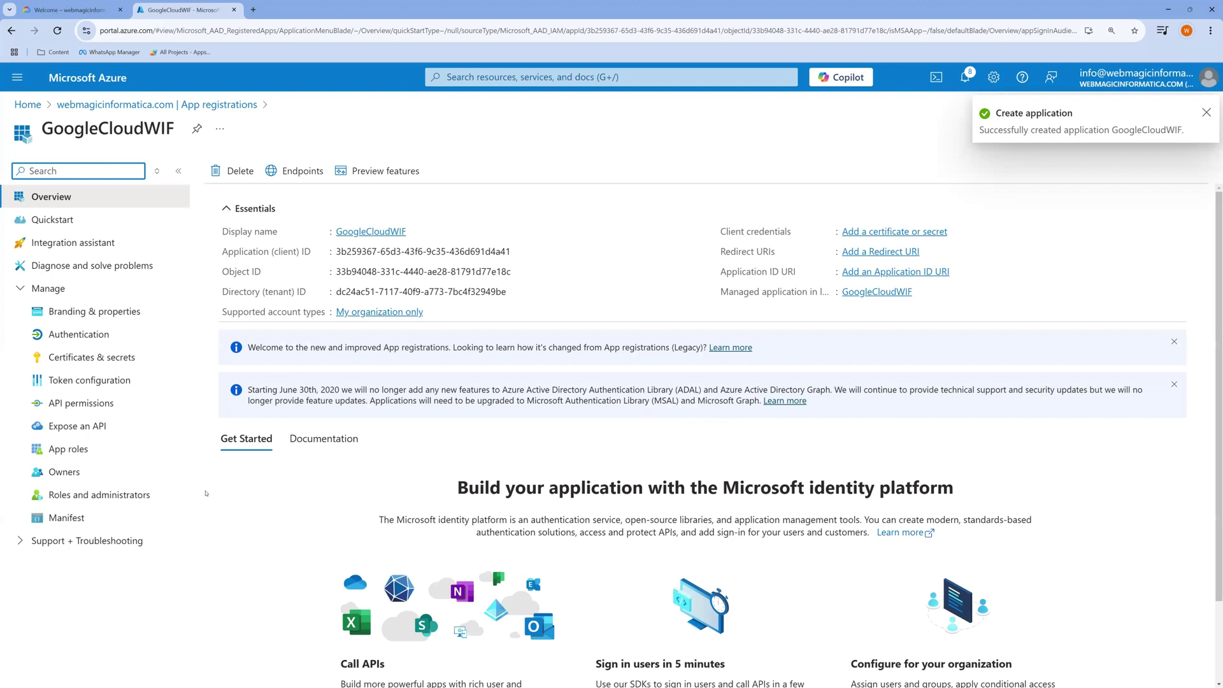
left_click(112, 380)
Step: Add a Security groups claim to GoogleCloudWIF's token configuration
left_click(111, 379)
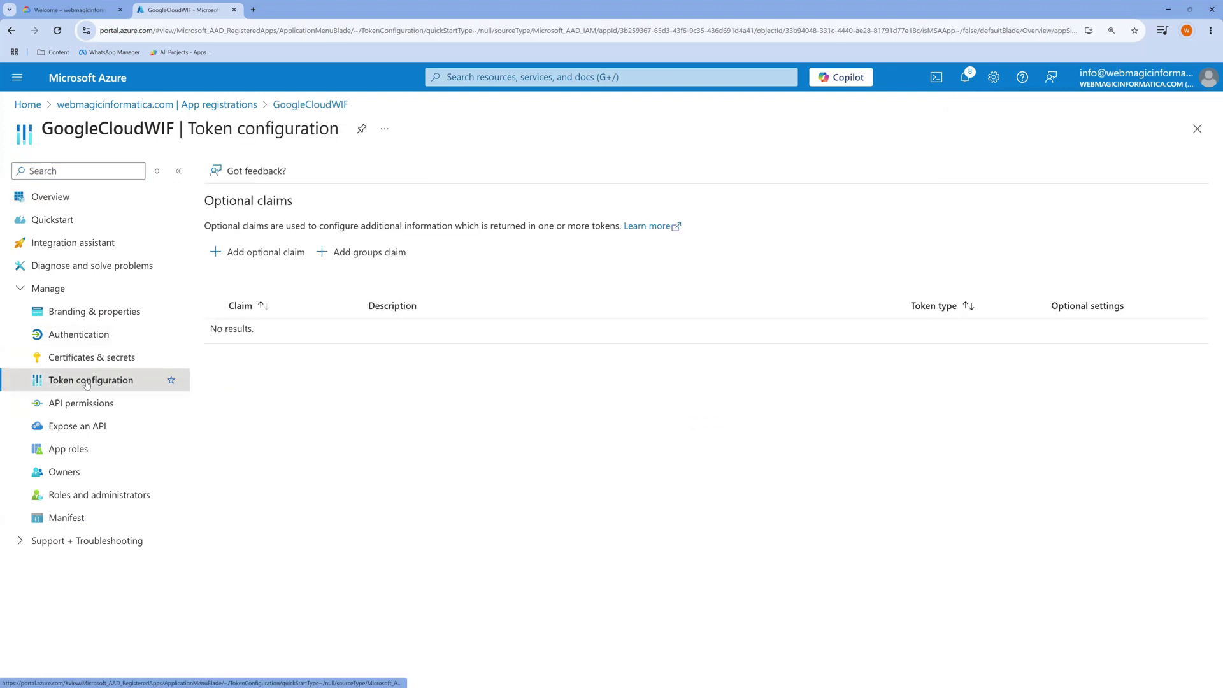
left_click(377, 253)
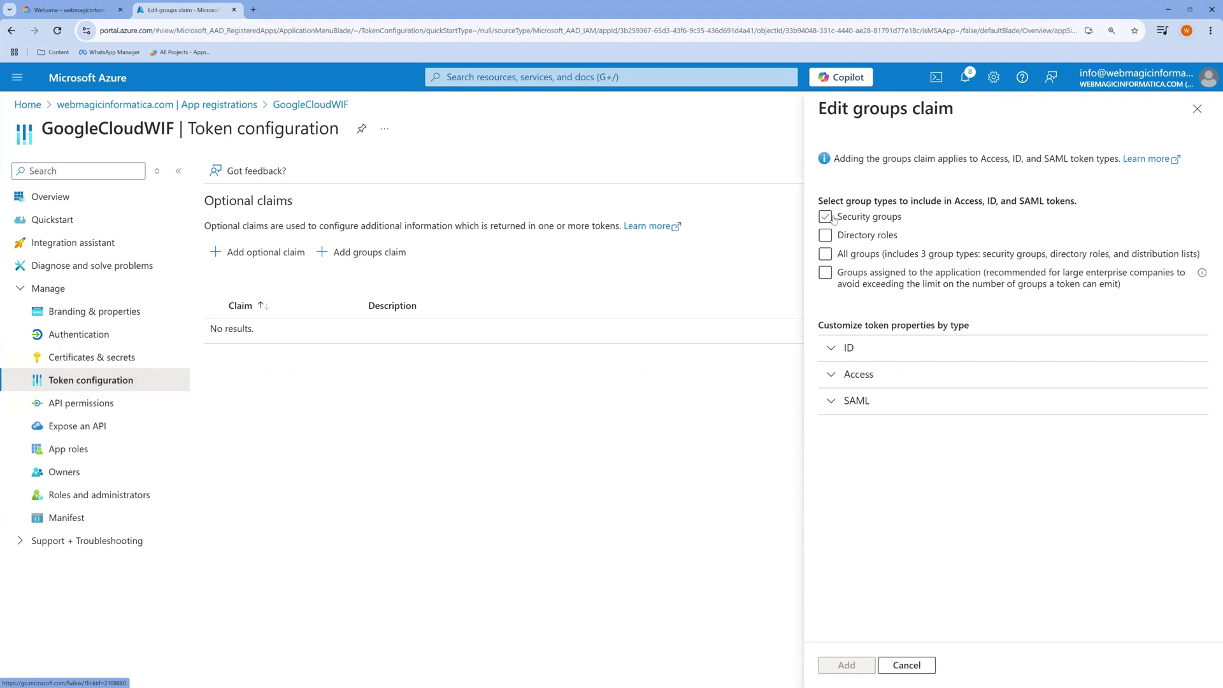
left_click(831, 217)
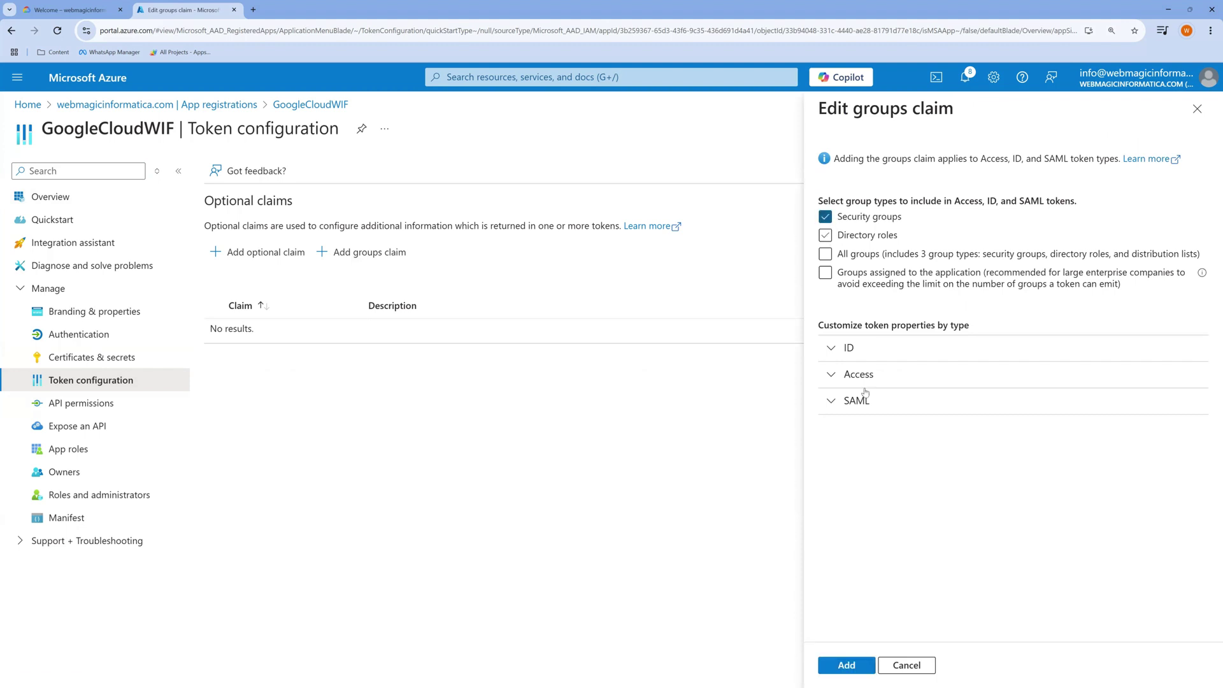
left_click(848, 669)
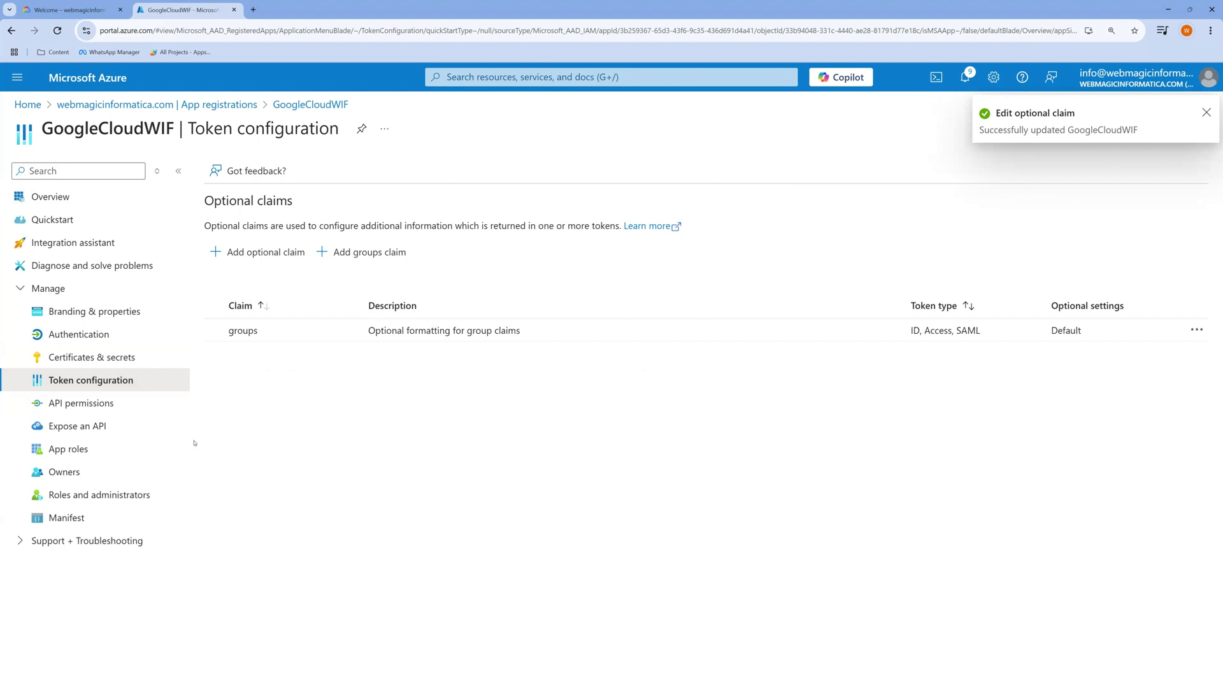
left_click(94, 361)
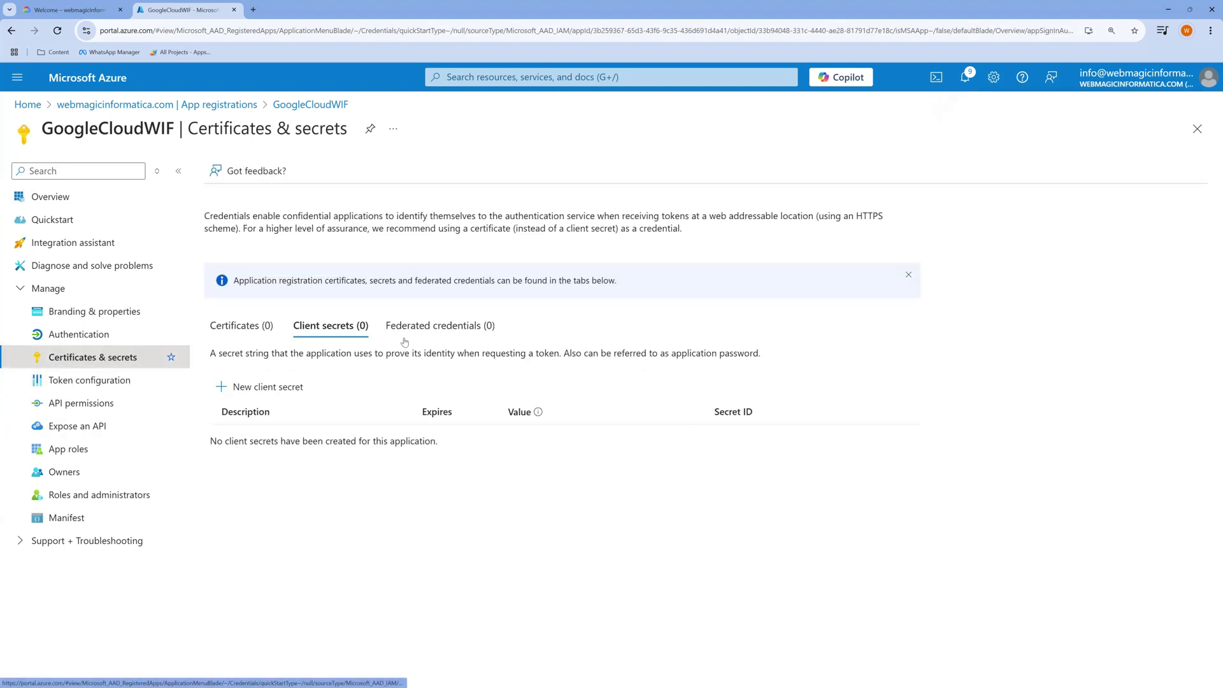
Step: Create a new client secret with description 'WIF' for GoogleCloudWIF
left_click(254, 390)
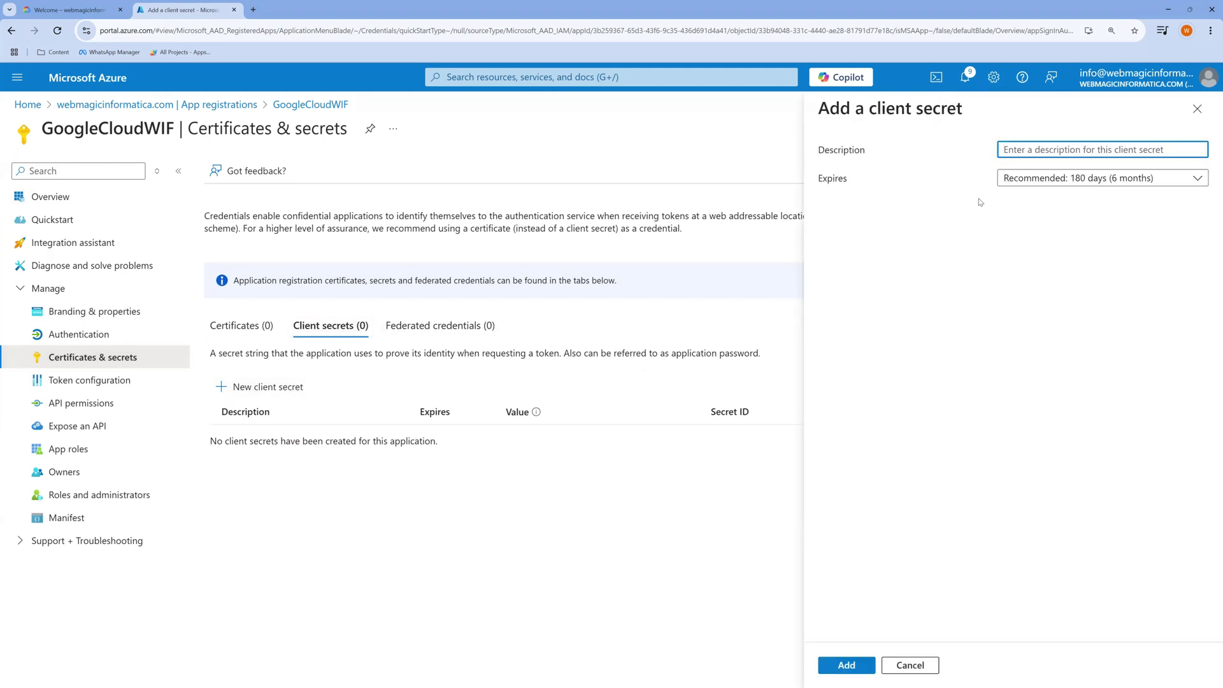
type("WIF")
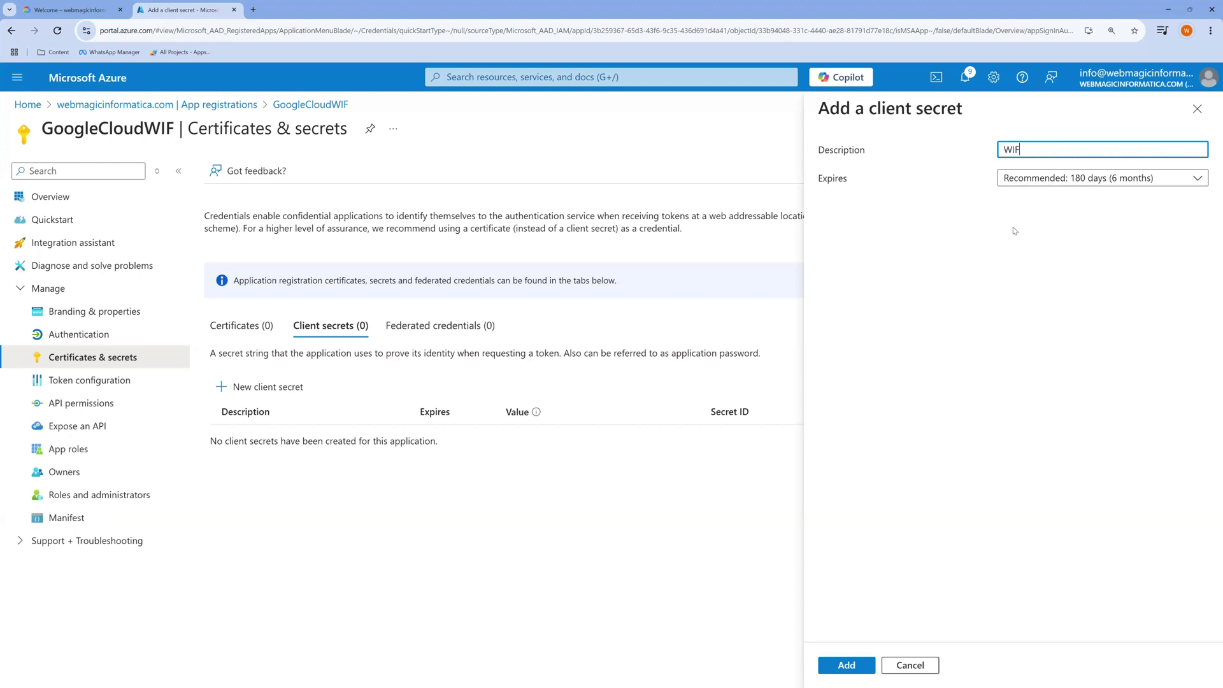
left_click(847, 664)
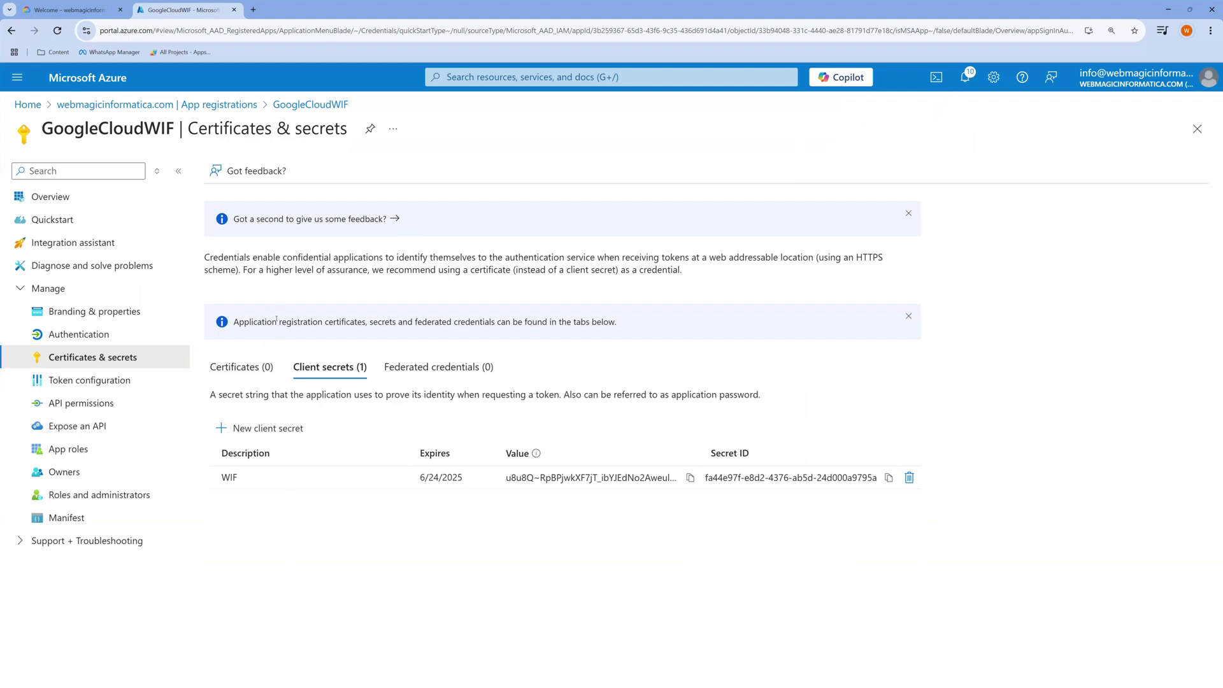
left_click(53, 7)
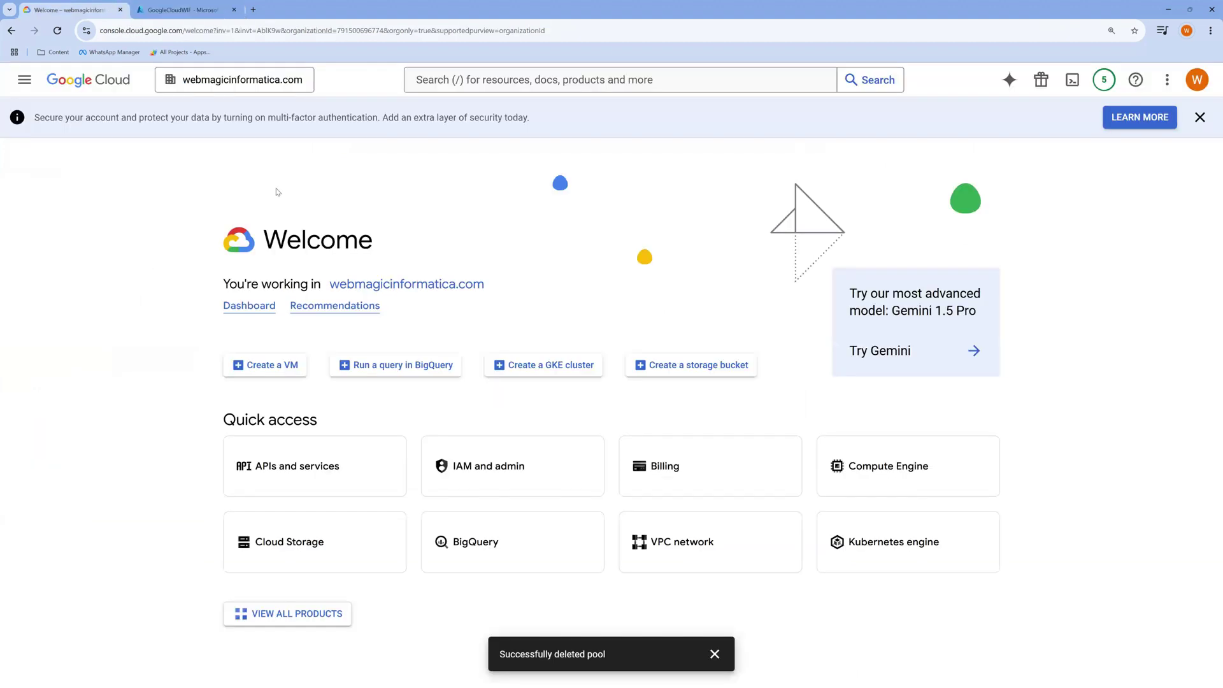
Step: Navigate to Workforce Identity Federation pools in the Google Cloud console
left_click(197, 80)
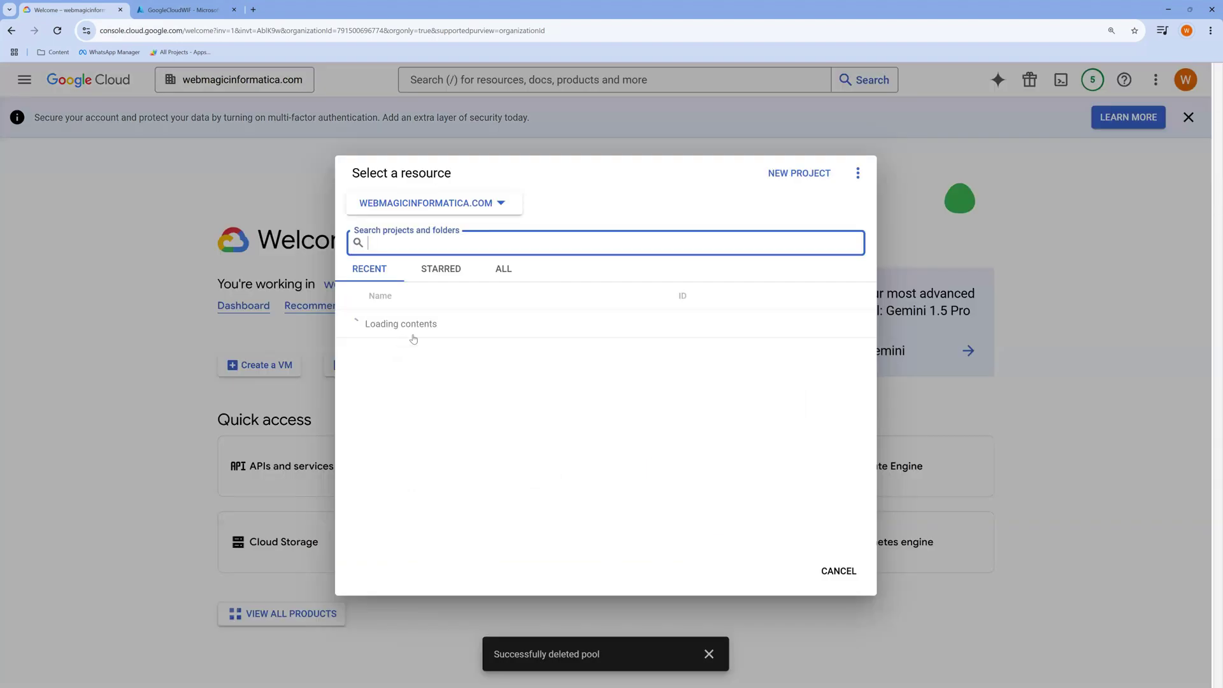
left_click(415, 327)
left_click(23, 86)
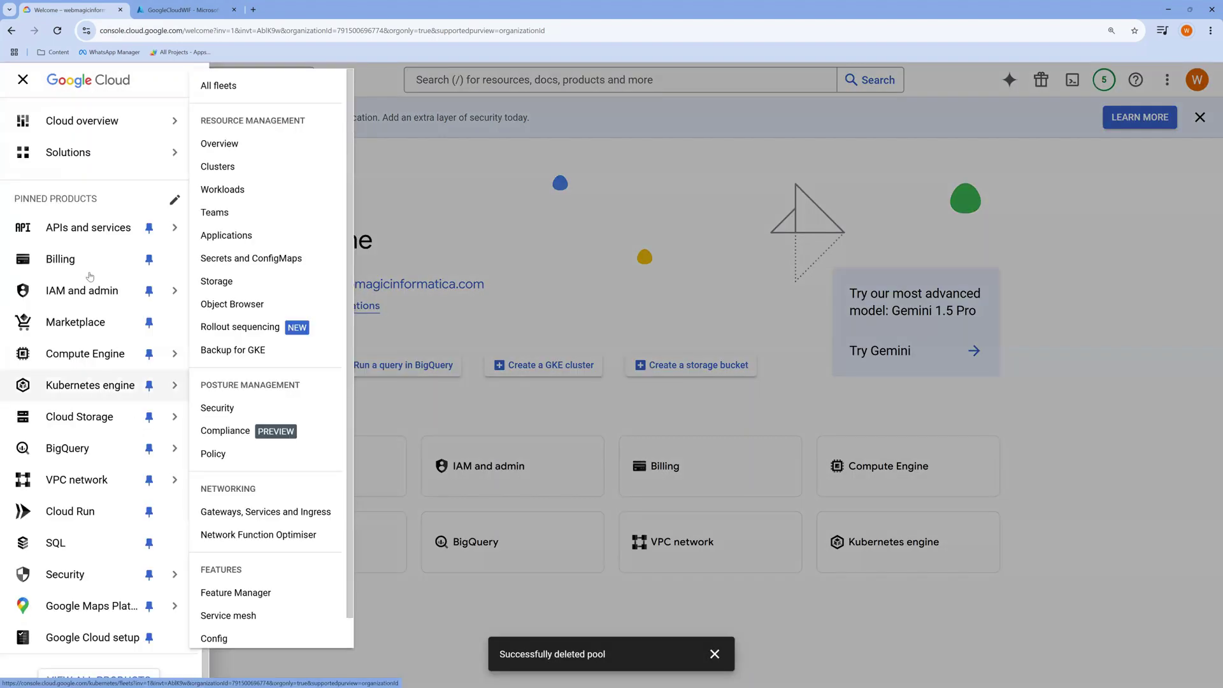
mouse_move(88, 288)
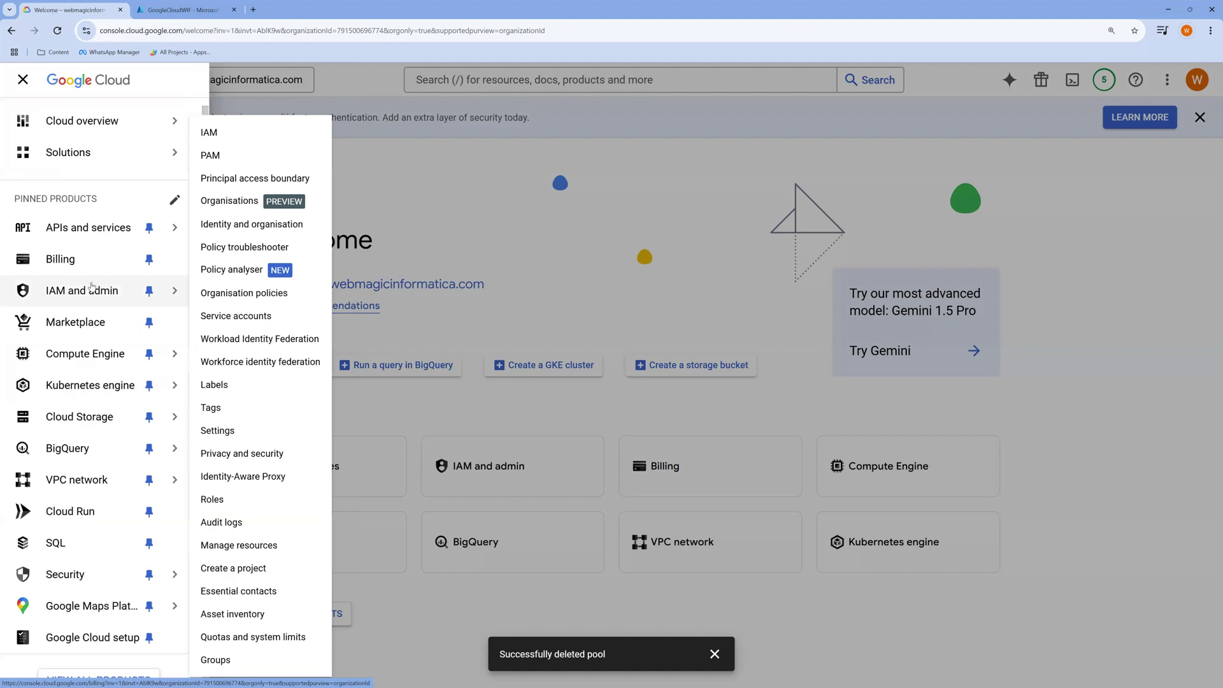
left_click(261, 363)
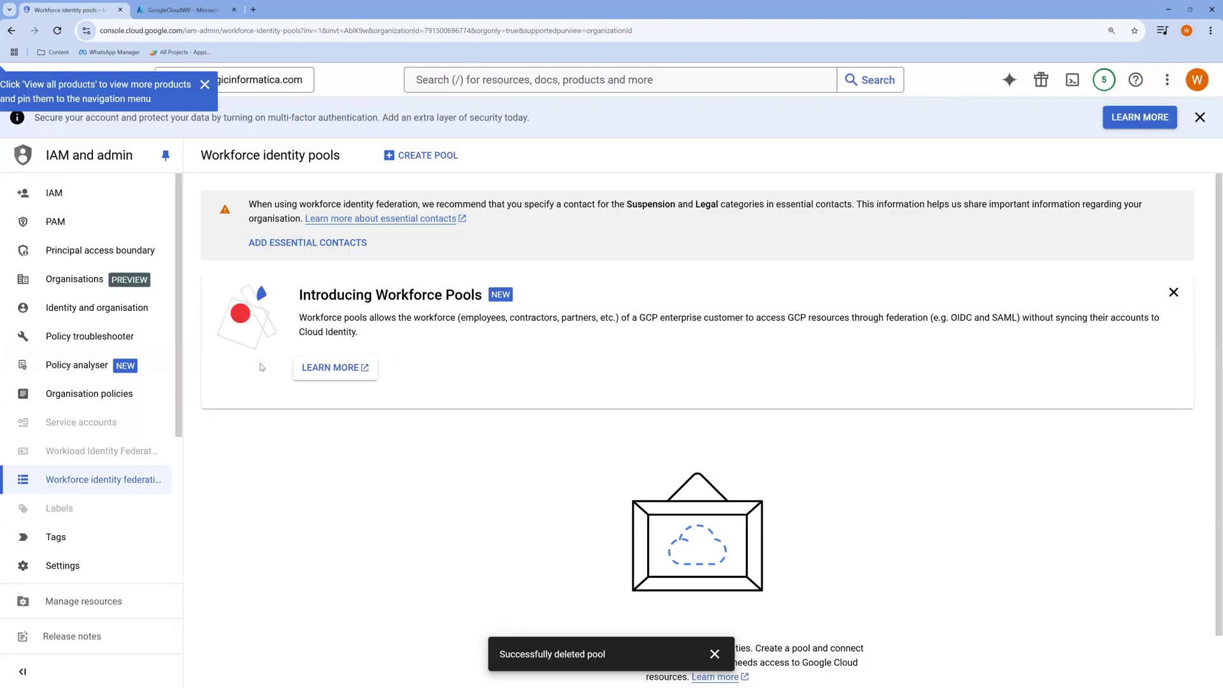
Step: Create a workforce pool named msentraid-webmagicinformatica
left_click(397, 161)
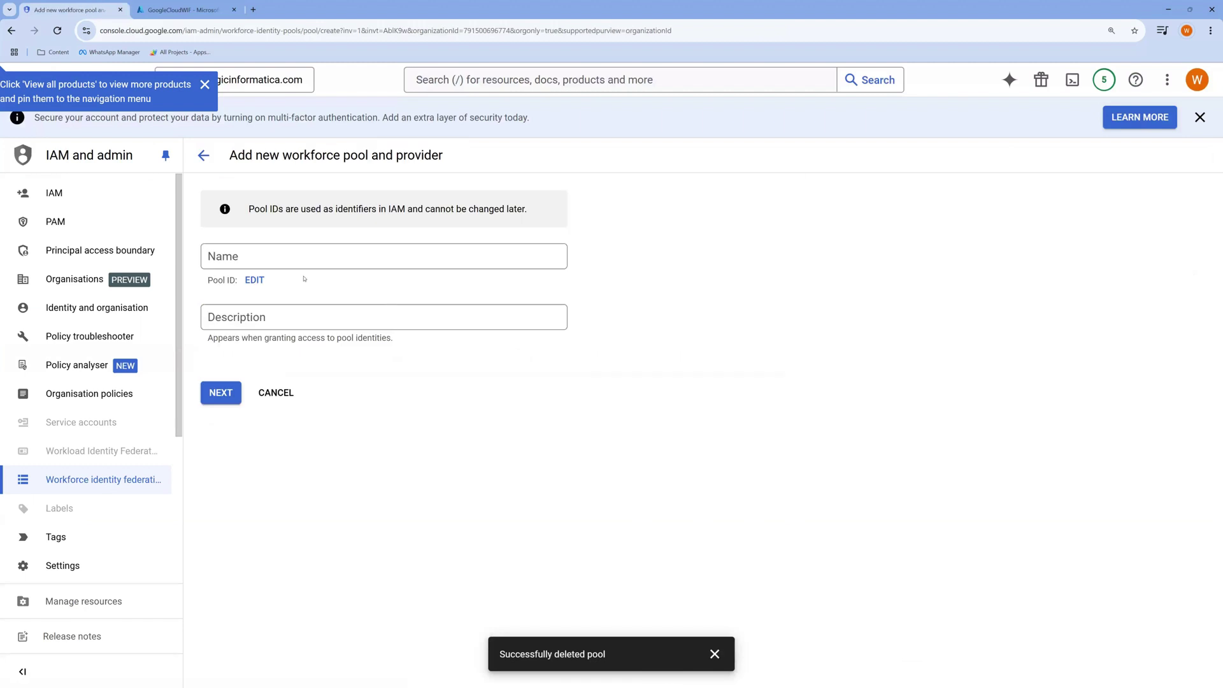
left_click(288, 254)
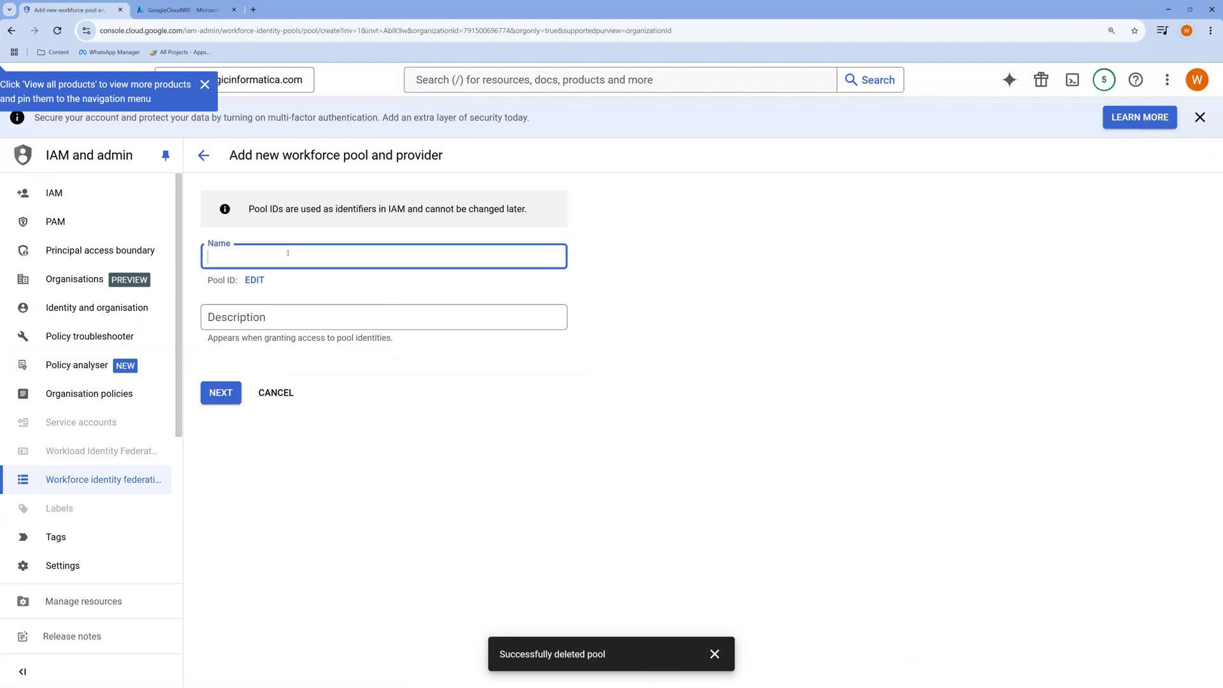
type("msentraid-webmagici")
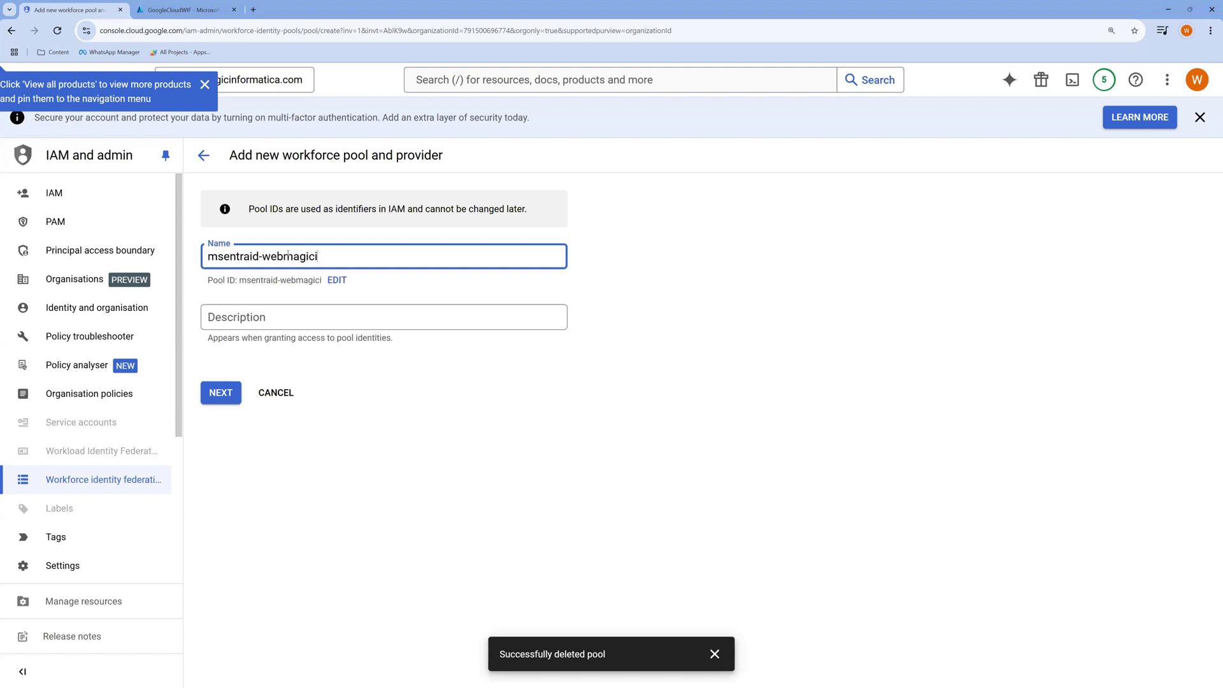
type("nformatica")
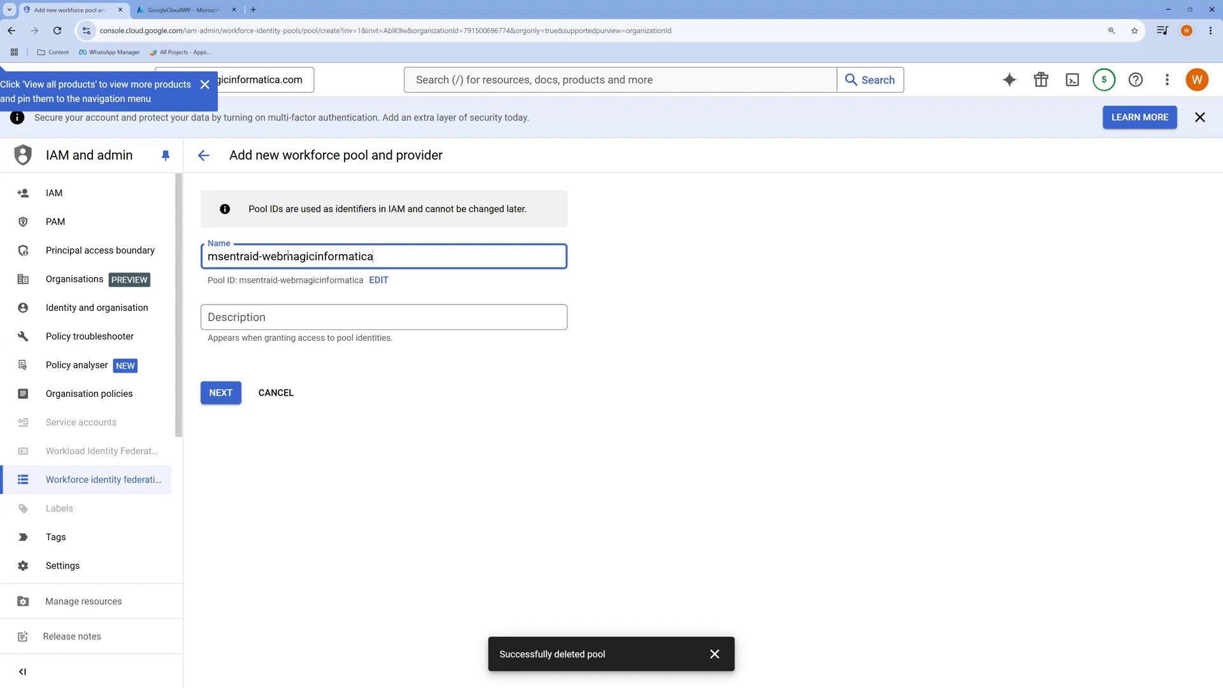
left_click(212, 392)
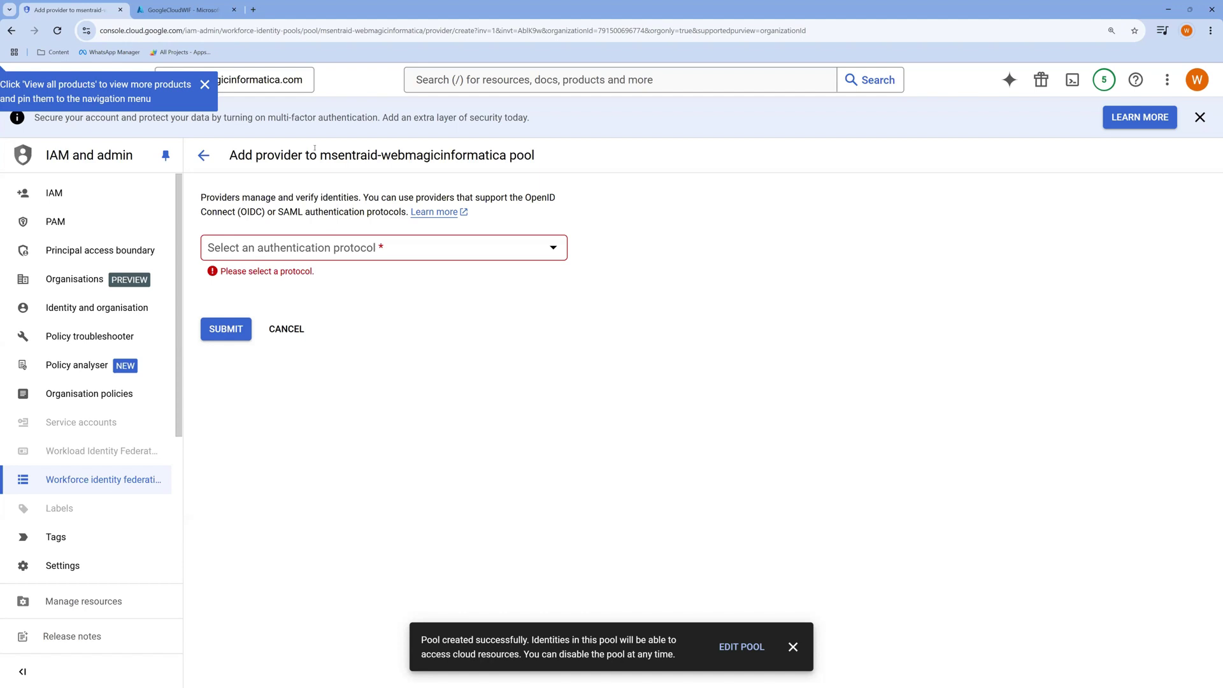
Step: Choose OpenID Connect (OIDC) and name the provider msentra-id-oidc-provider
left_click(374, 255)
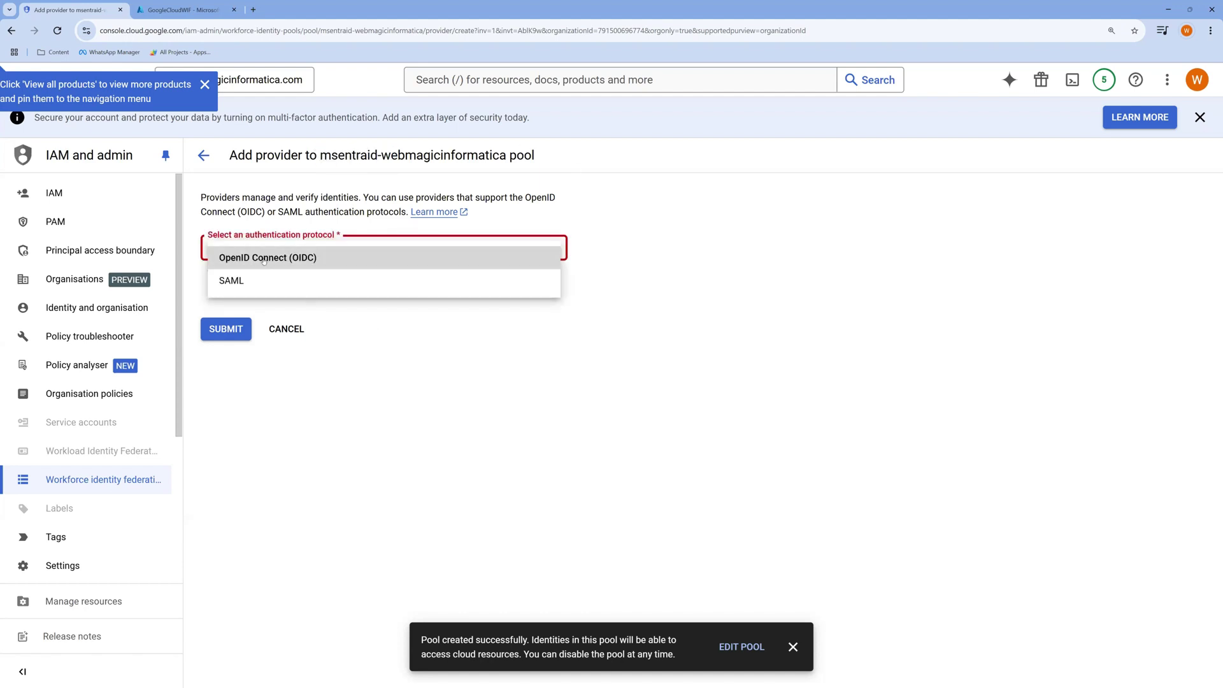
left_click(304, 258)
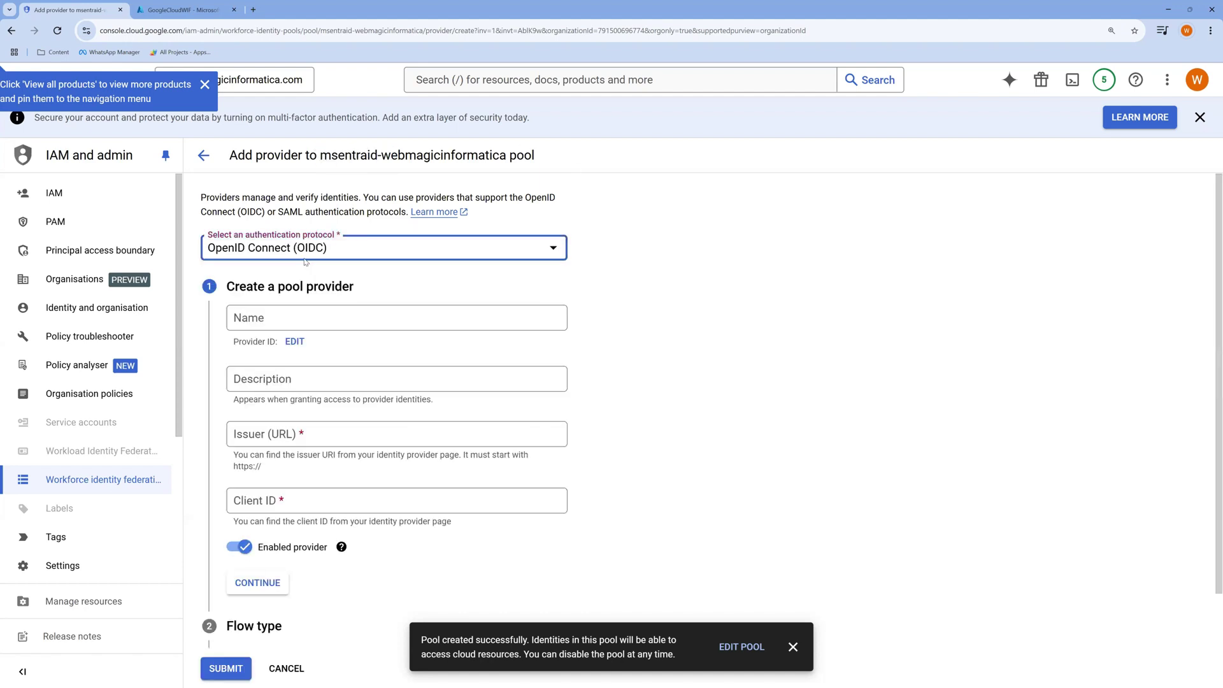
left_click(325, 318)
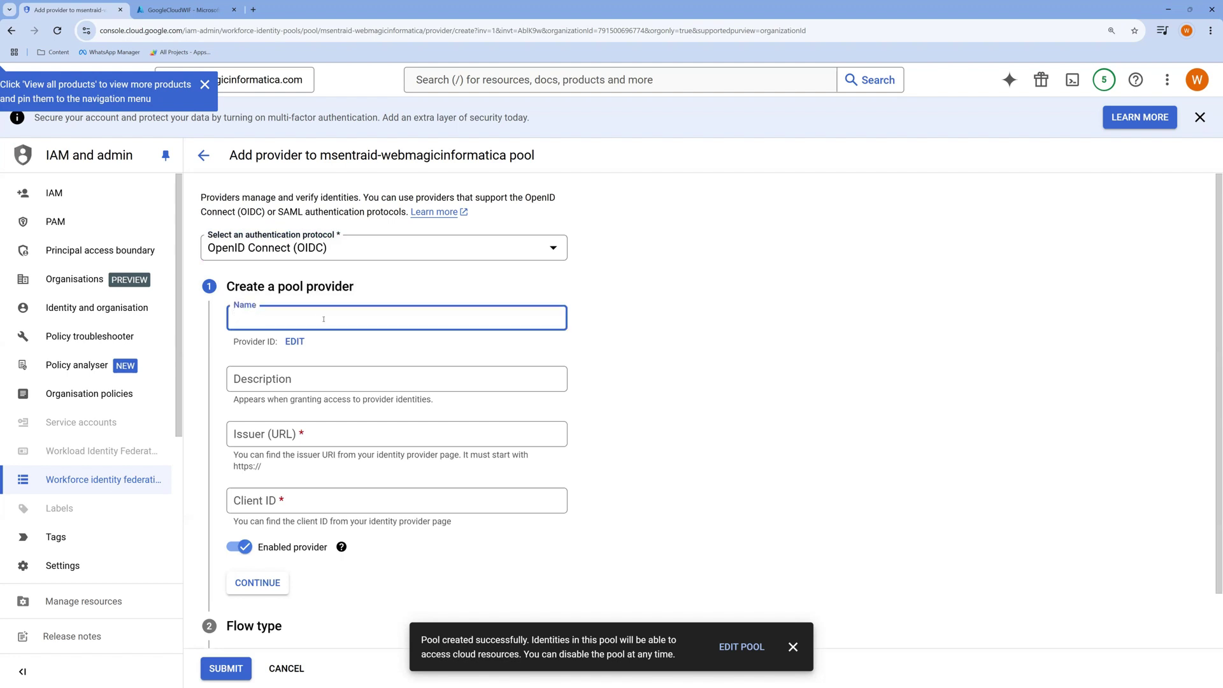
type("msentra-id")
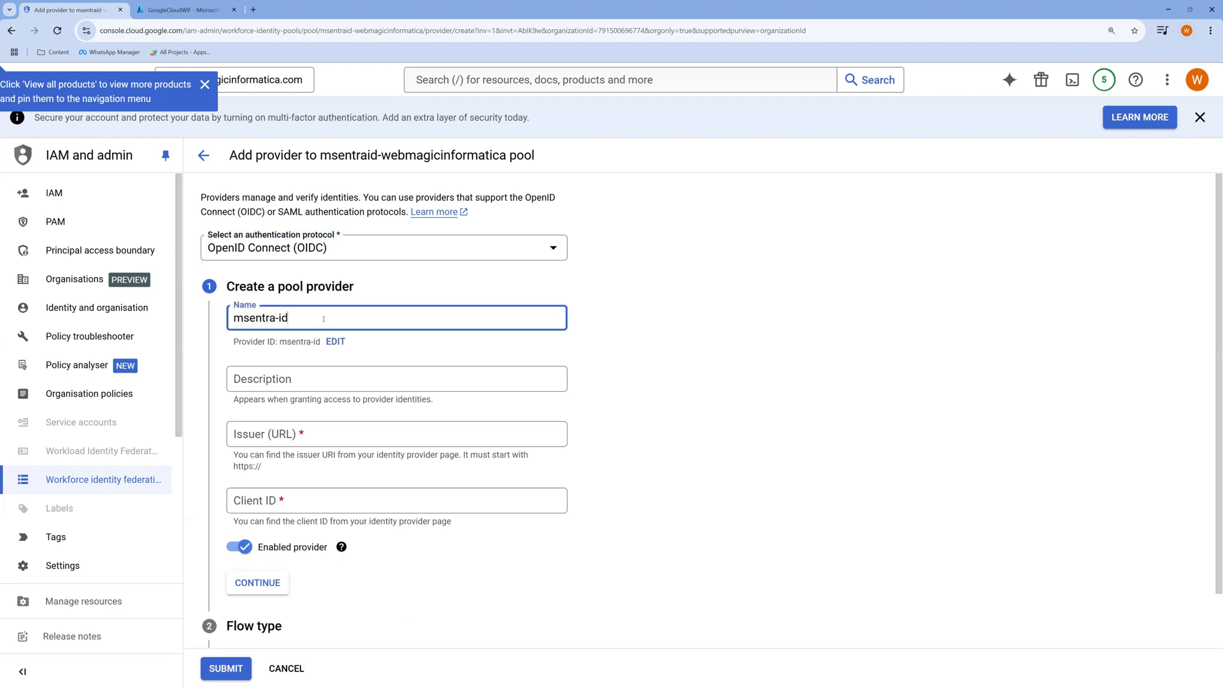
type("-oidc-provider")
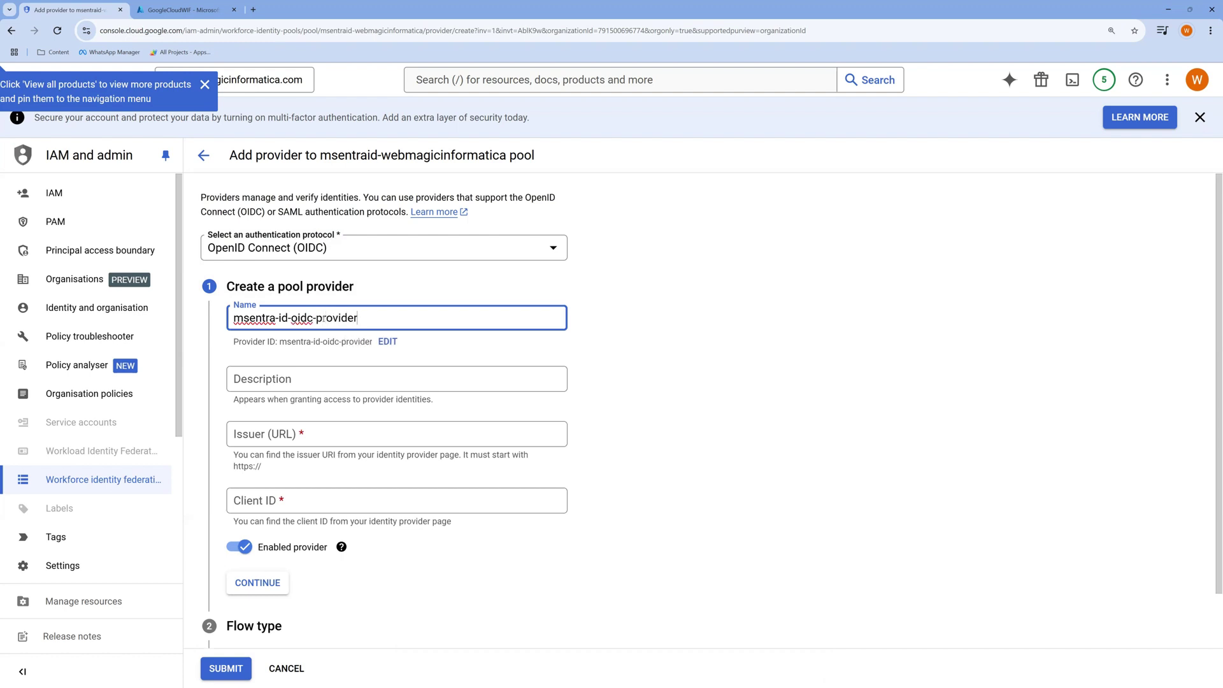
key("ctrl+a")
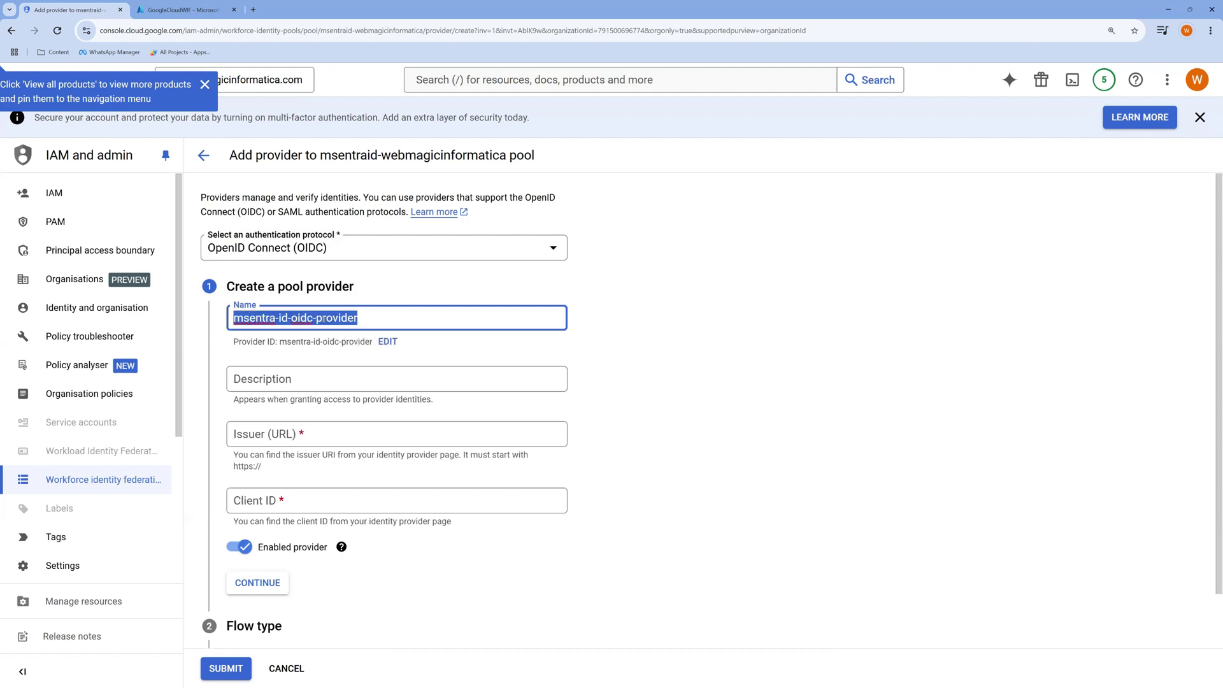
left_click(290, 436)
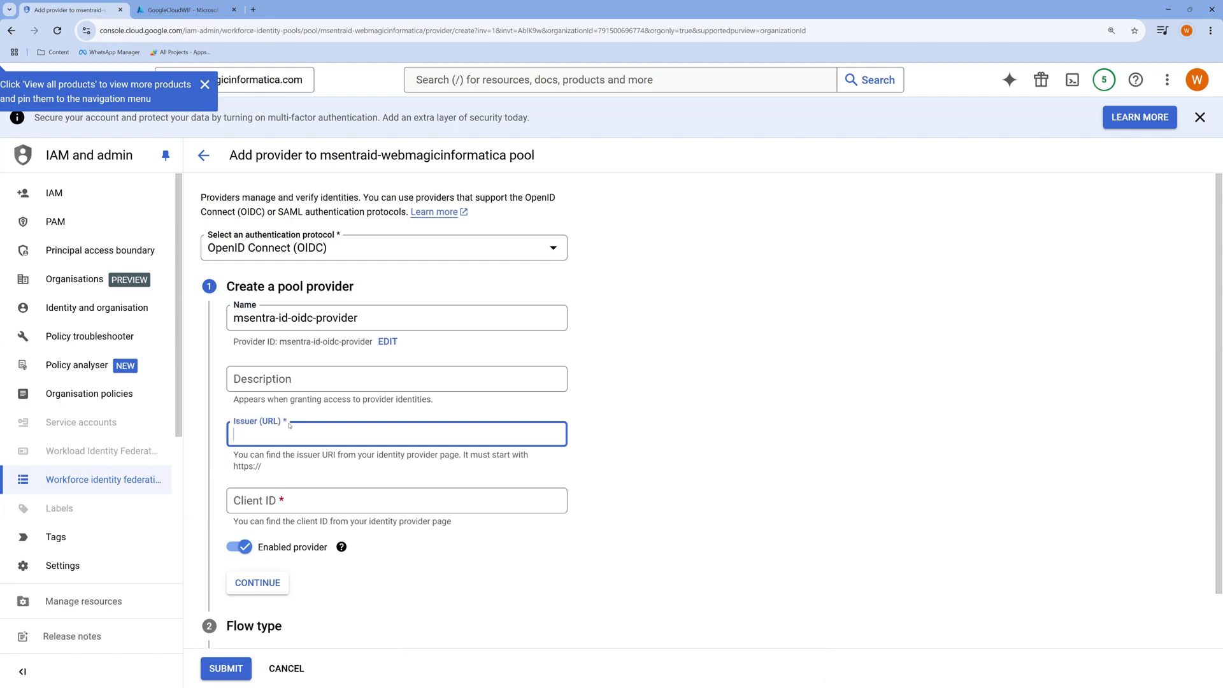
Step: Open the Azure app's OpenID Connect metadata document URL in a new tab
left_click(185, 10)
left_click(62, 197)
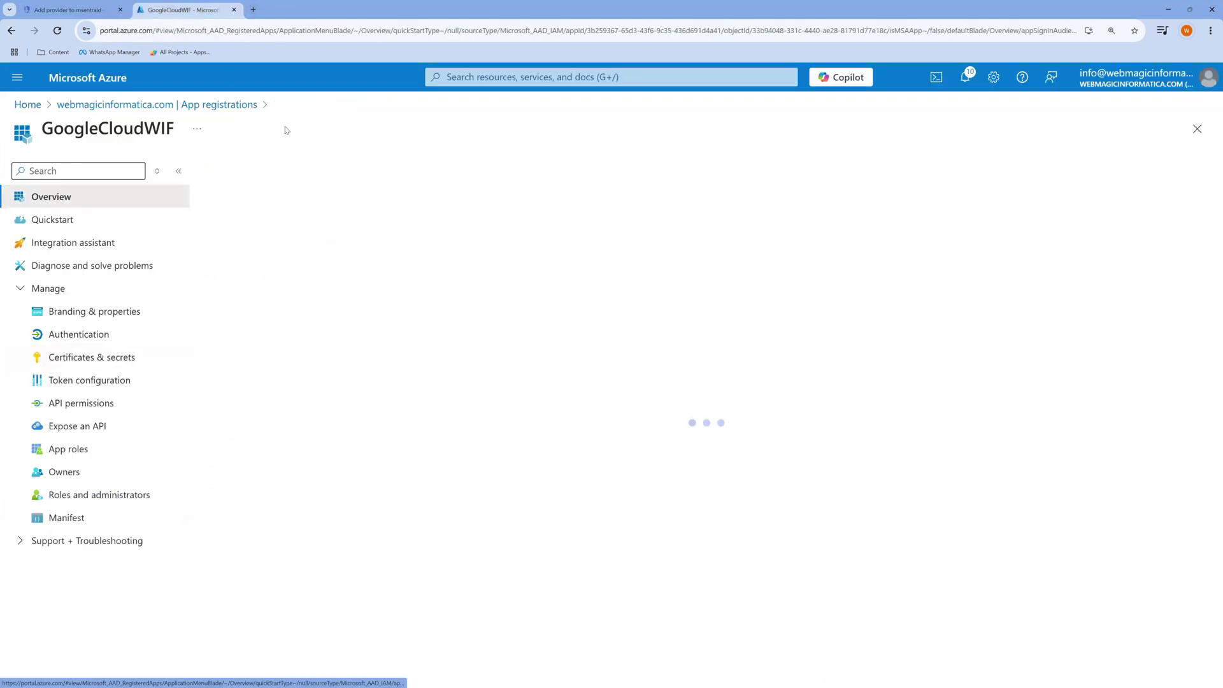
left_click(303, 172)
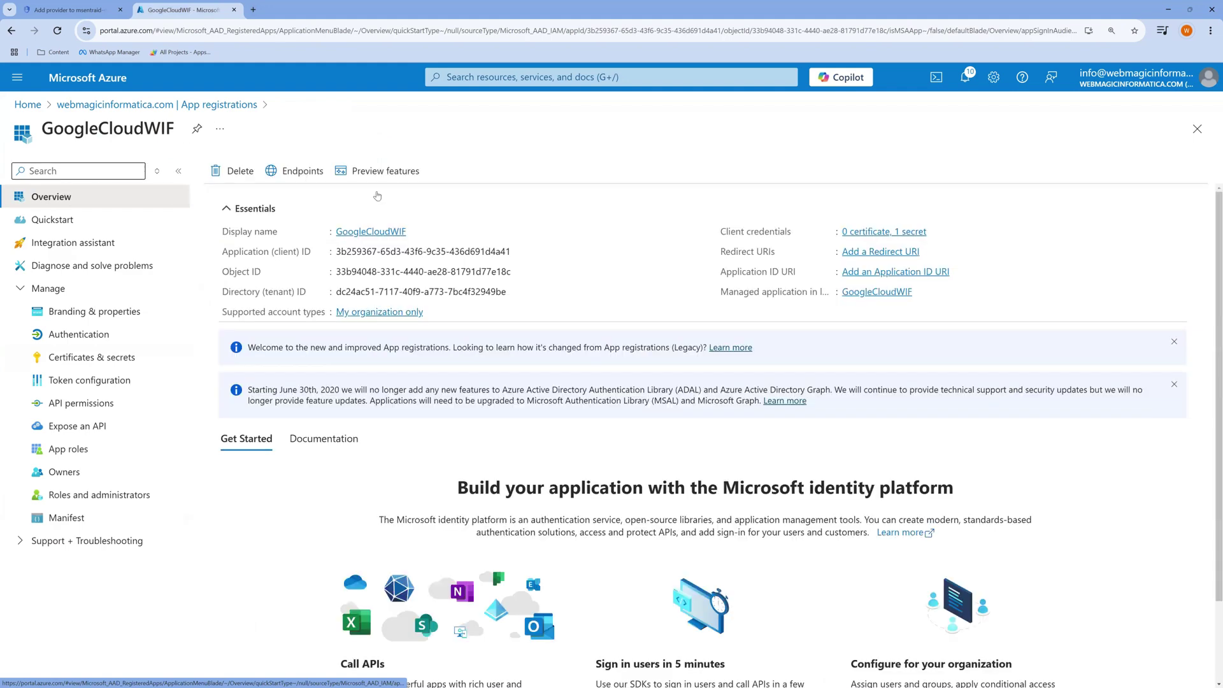
scroll(721, 642, "down", 2)
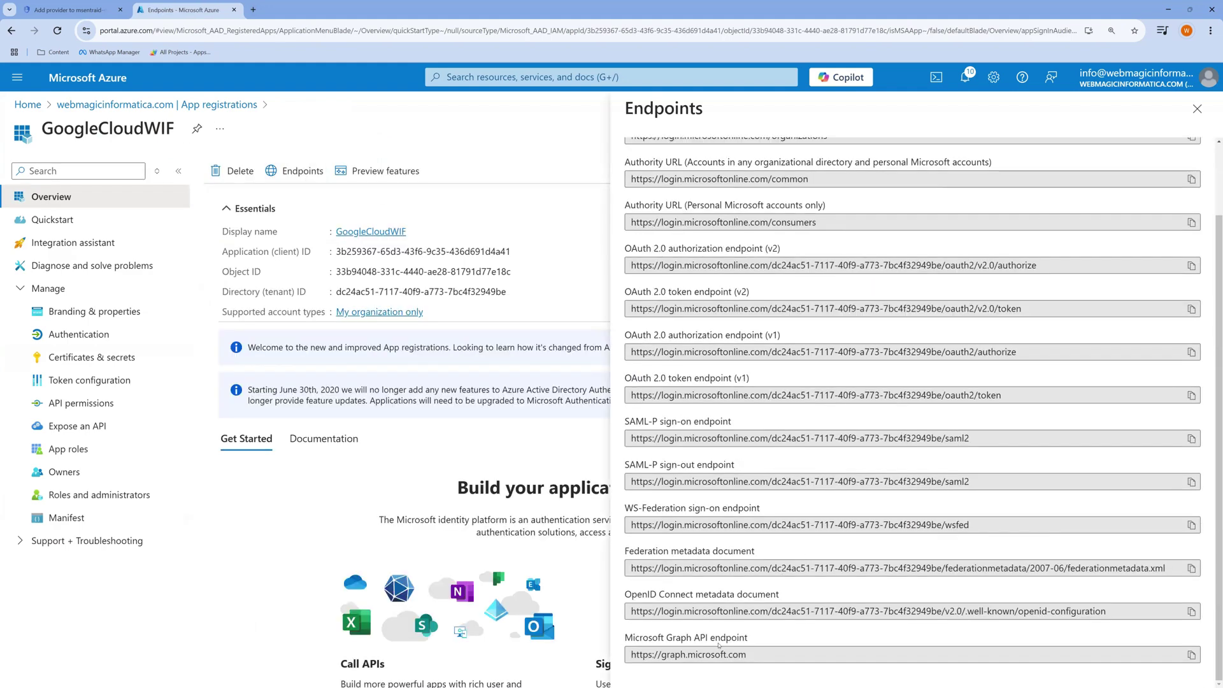
left_click(686, 610)
key("ctrl+c")
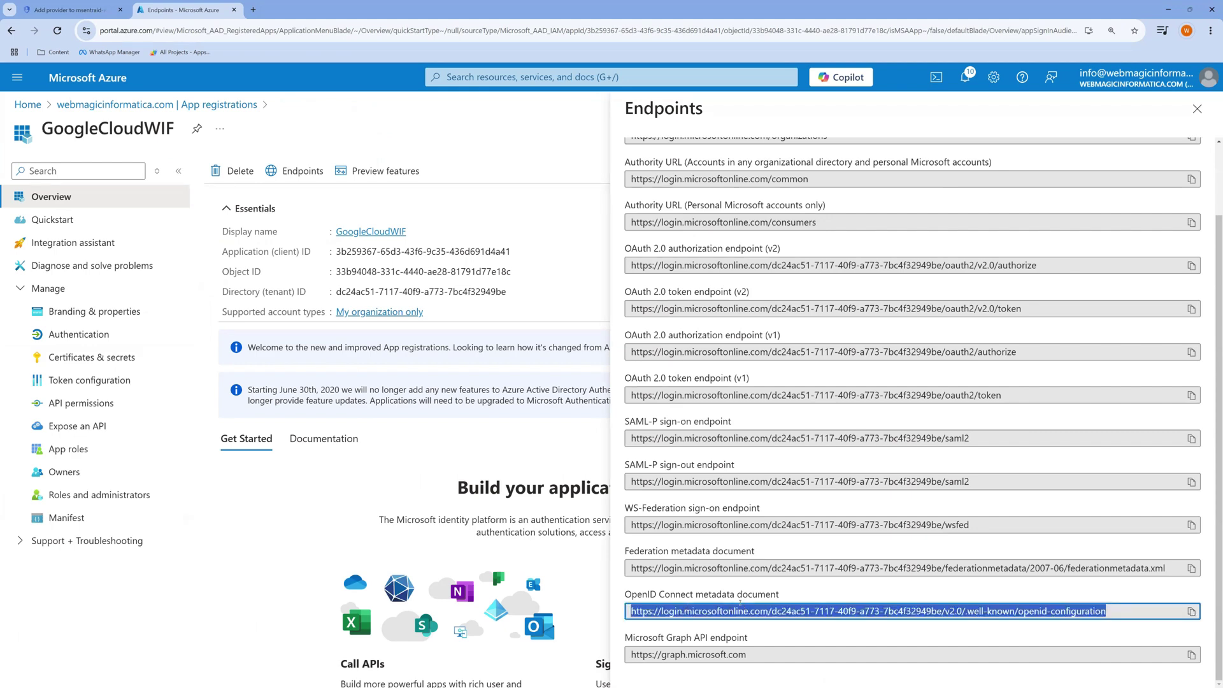
key("ctrl+t")
key("ctrl+v")
key("Return")
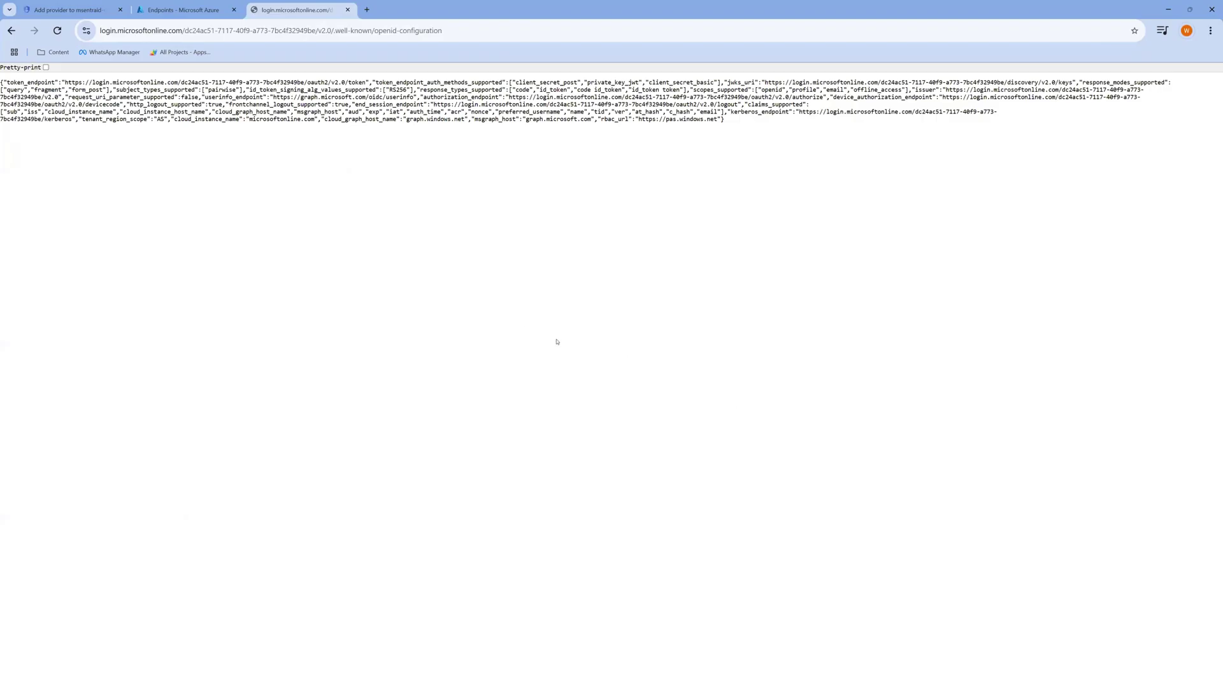
Step: Paste the metadata document's issuer URL into the provider's Issuer (URL) field
key("ctrl+f")
type("issuer")
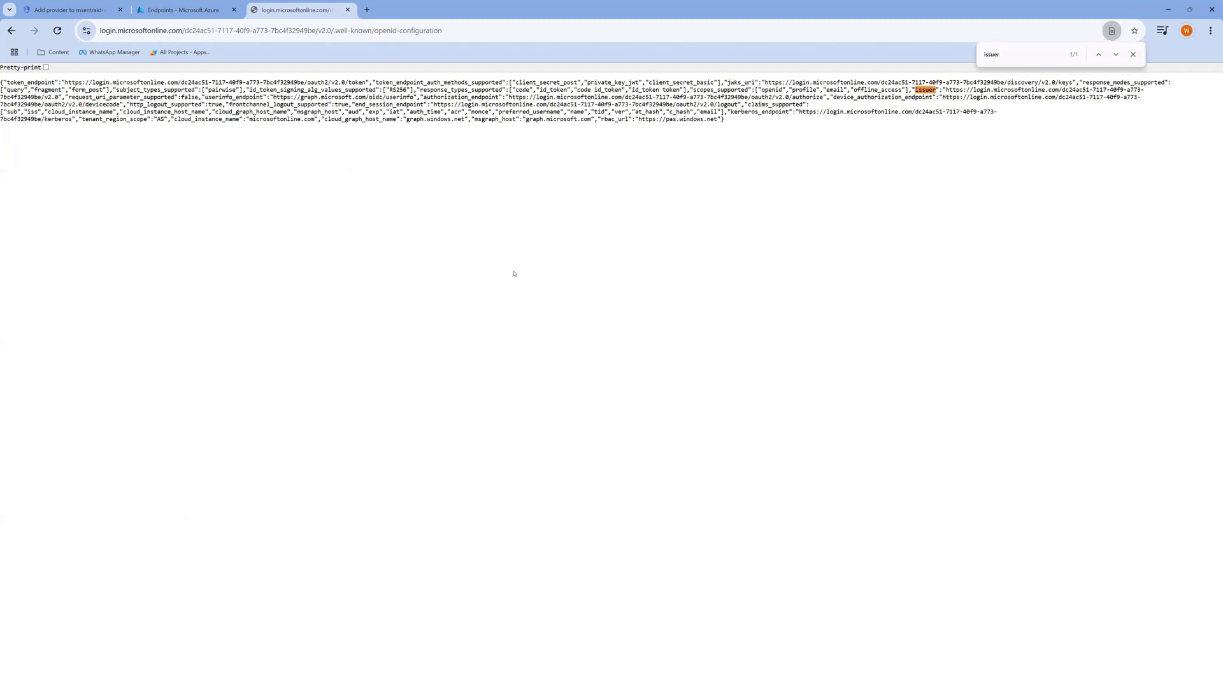
left_click_drag(946, 90, 59, 97)
key("ctrl+c")
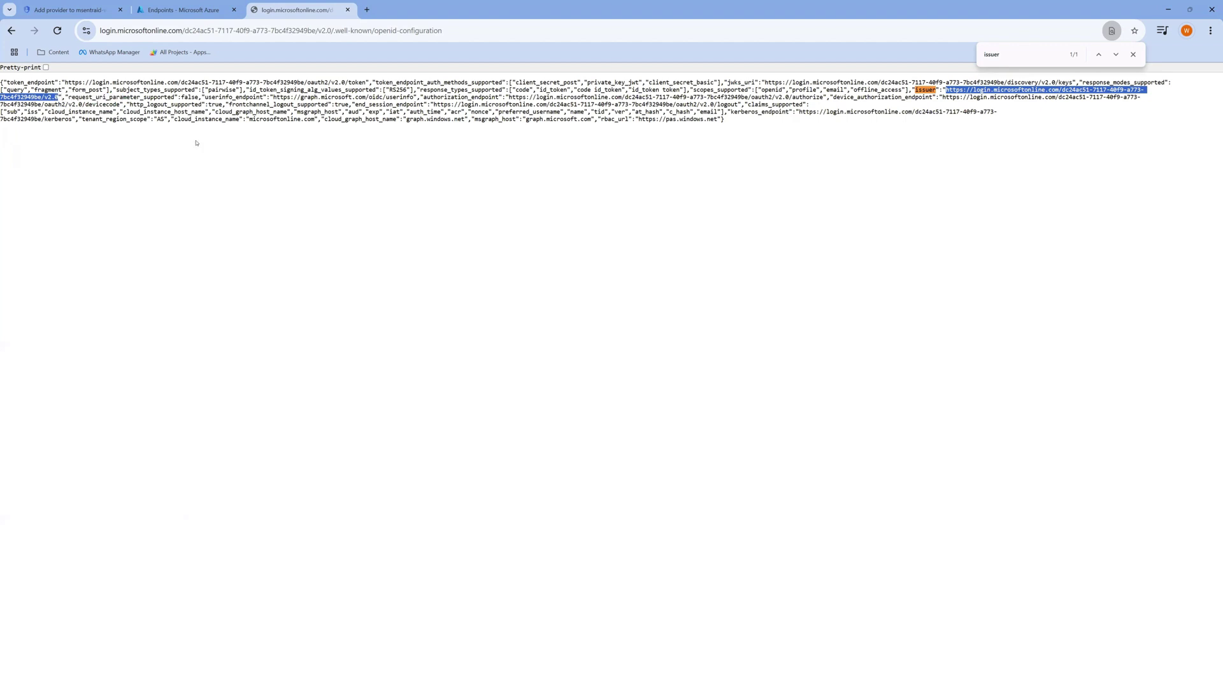
left_click(108, 2)
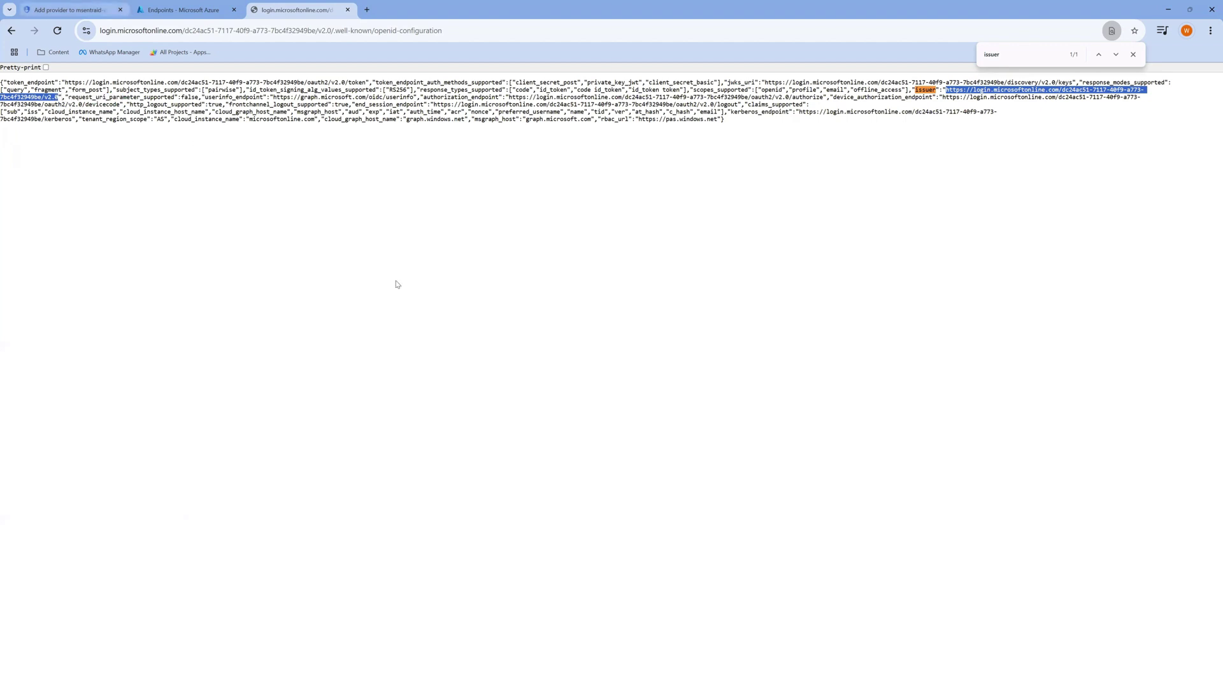
key("ctrl+v")
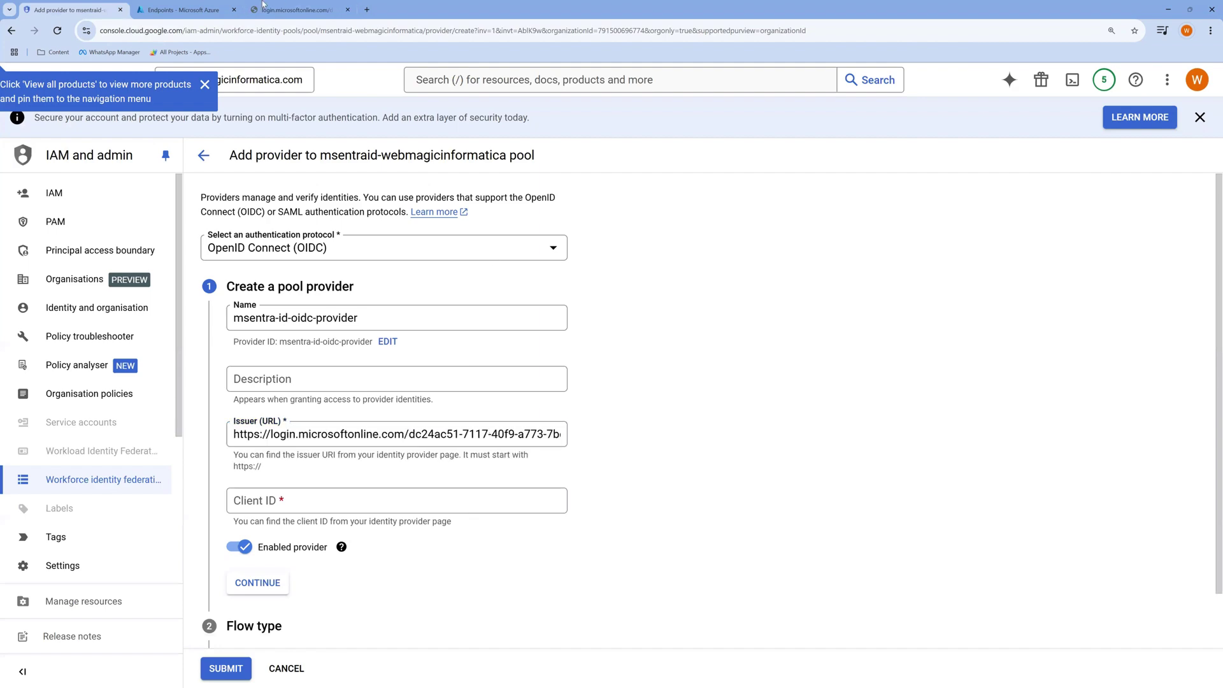
left_click(299, 10)
key("ctrl+plus")
key("ctrl+plus")
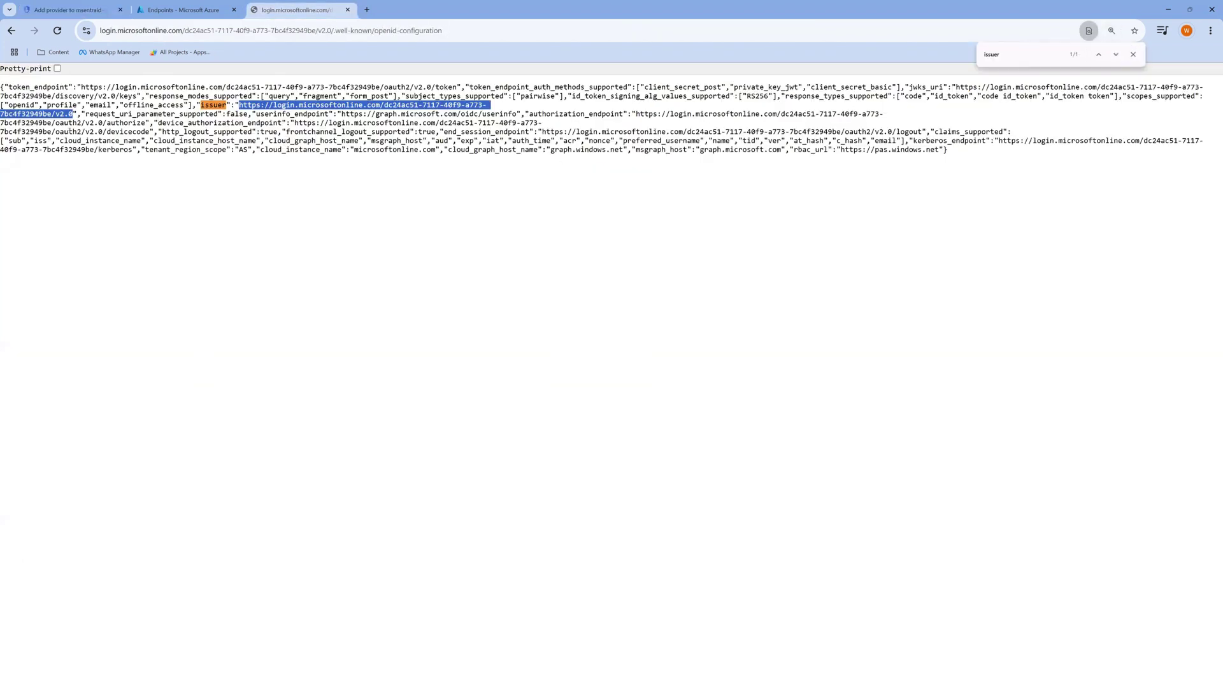
left_click(80, 8)
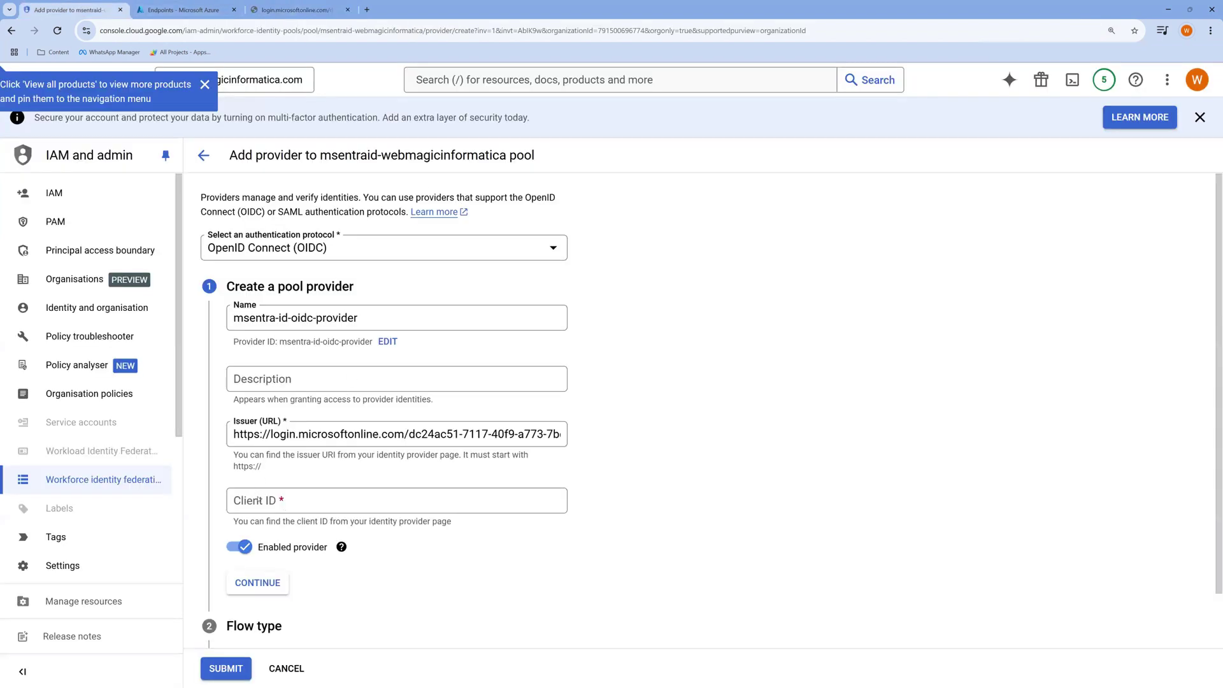
scroll(255, 500, "down", 1)
Step: Paste GoogleCloudWIF's Application (client) ID into Client ID and continue to flow type
left_click(185, 10)
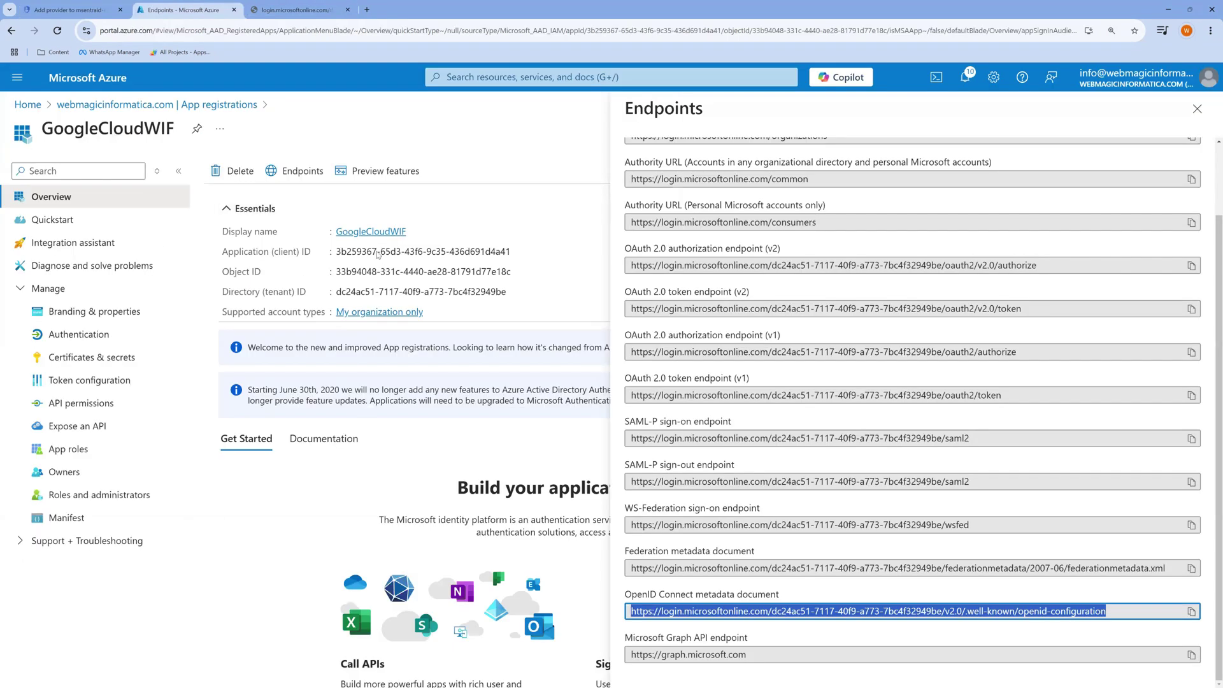
left_click(128, 311)
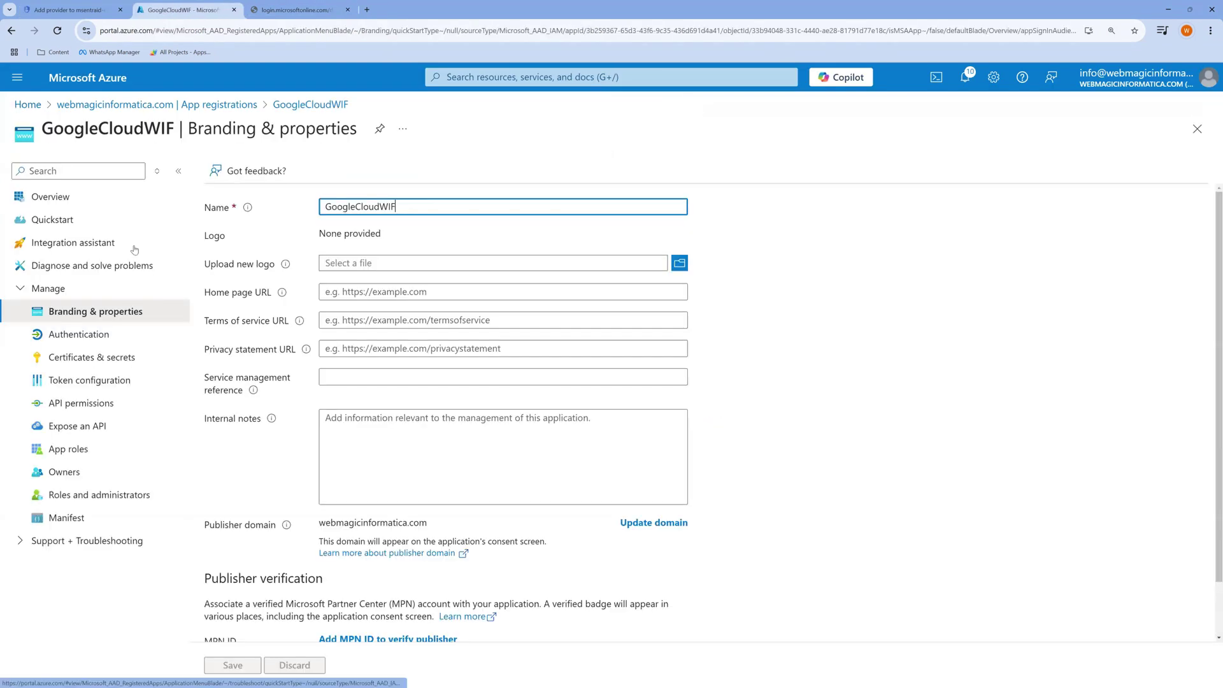
left_click(93, 194)
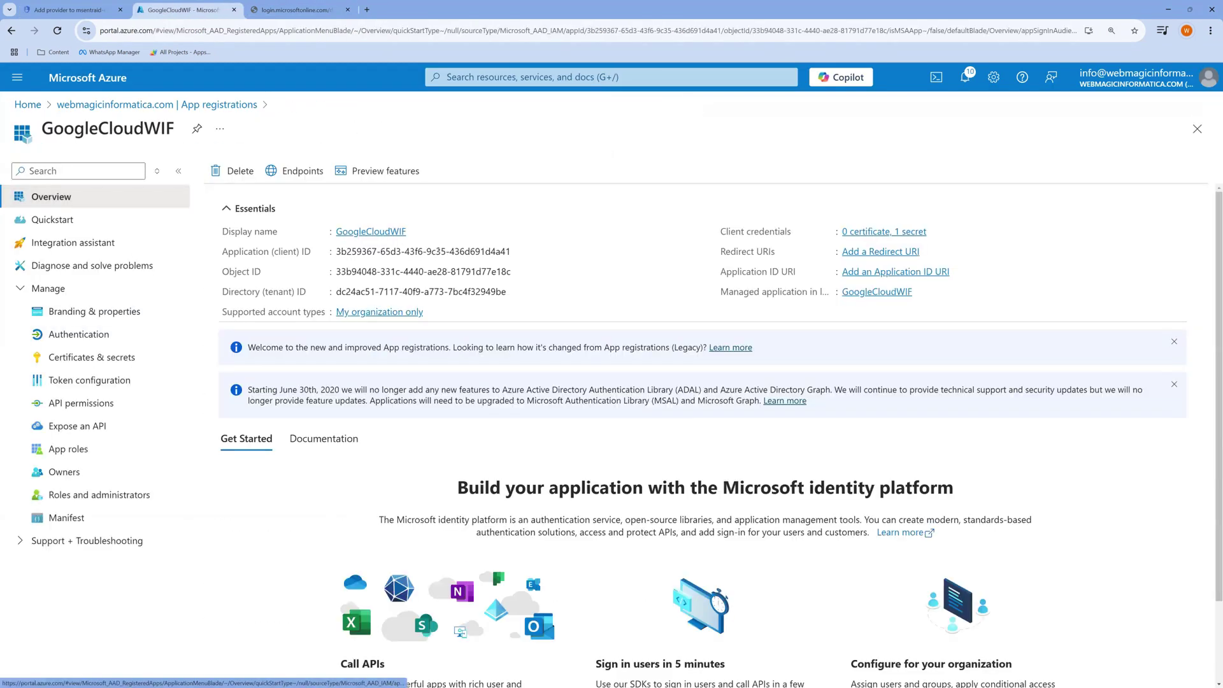
triple_click(422, 251)
key("ctrl+c")
key("ctrl+shift+Tab")
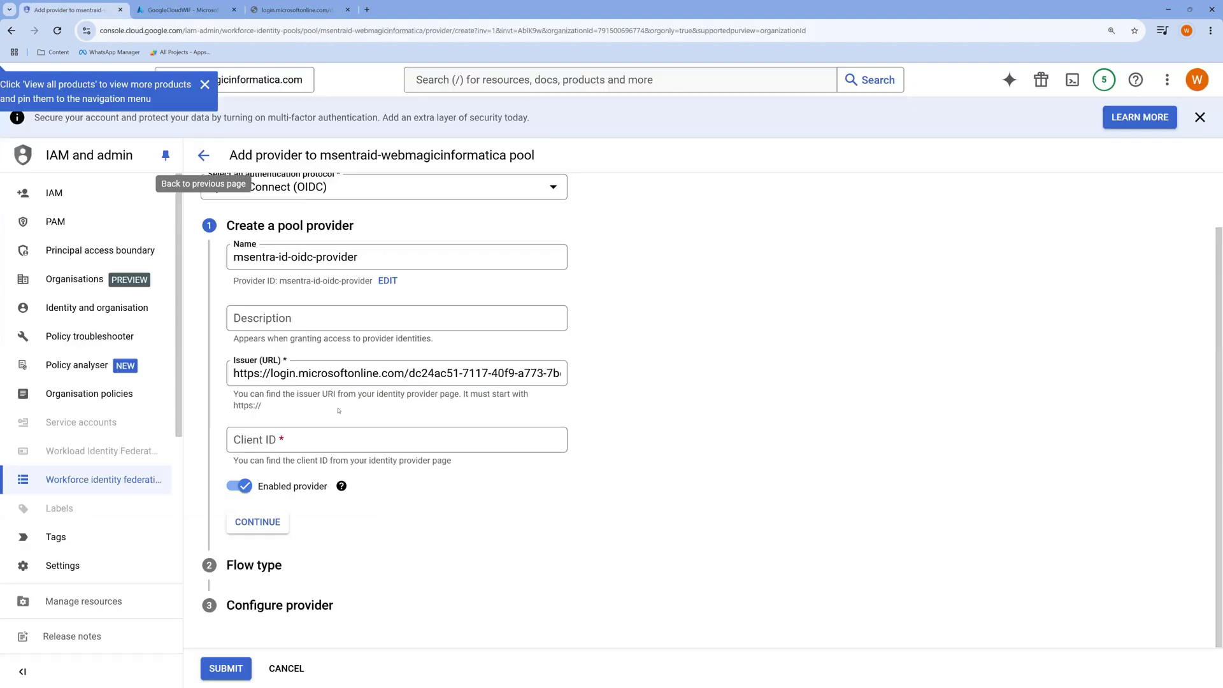
key("ctrl+v")
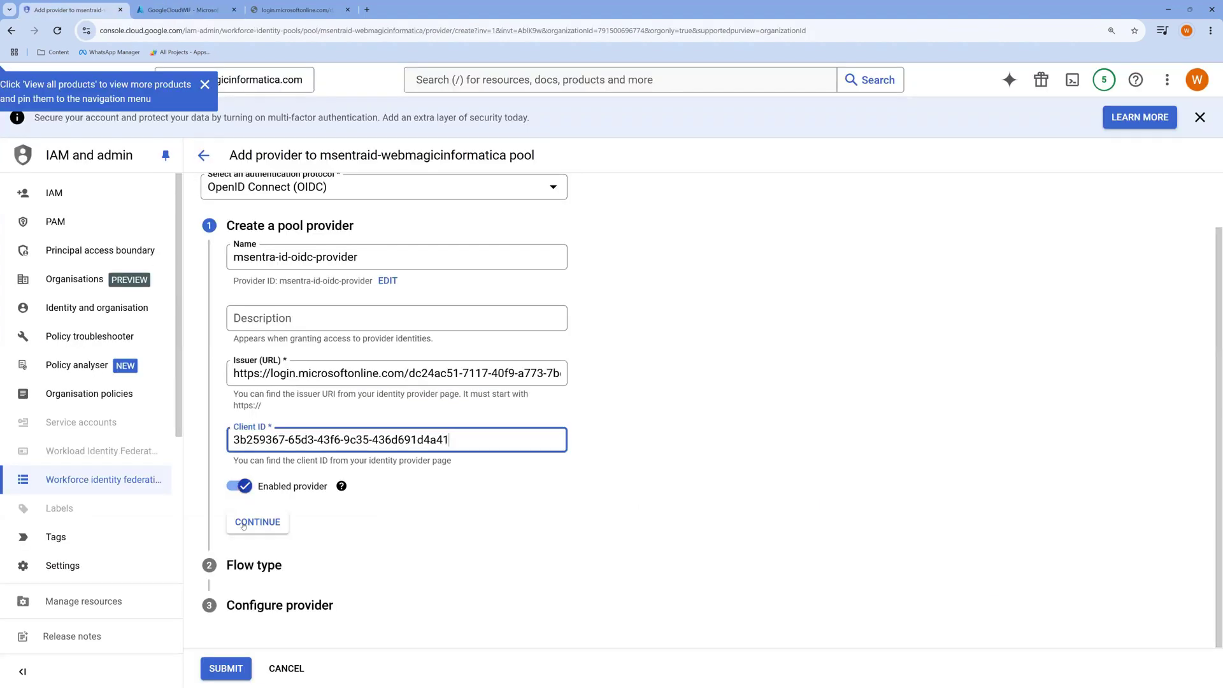
left_click(251, 522)
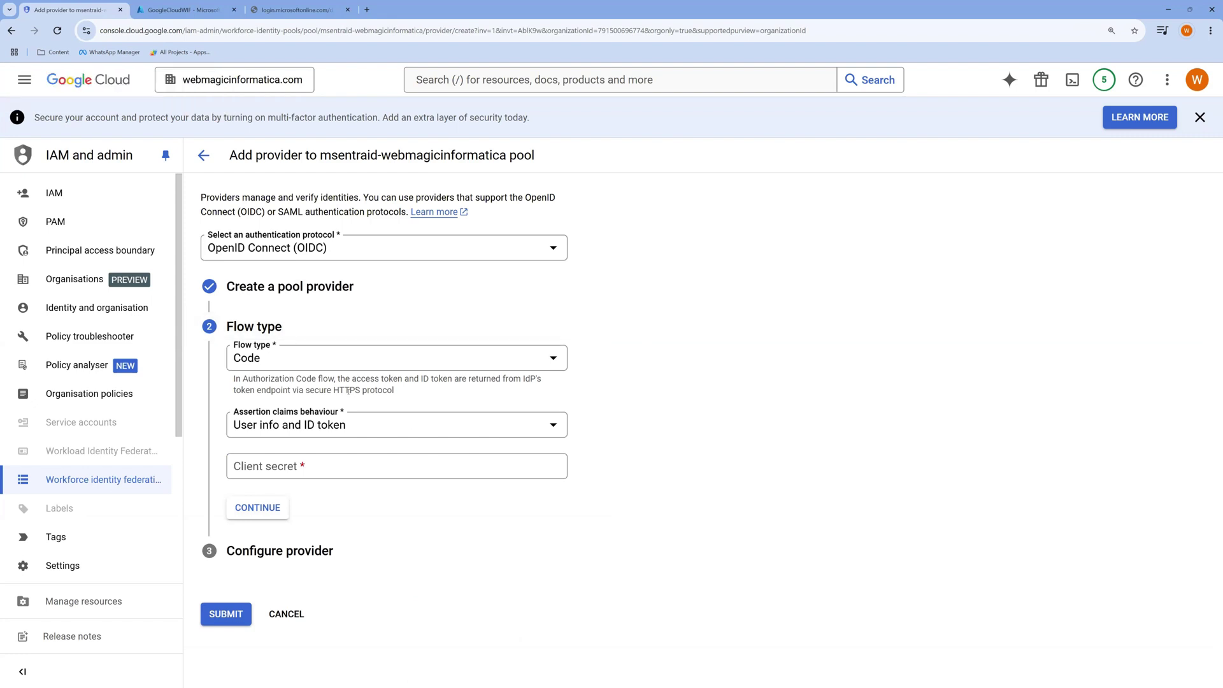
Step: Keep 'User info and ID token' claims and paste the WIF secret value as Client secret
left_click(258, 430)
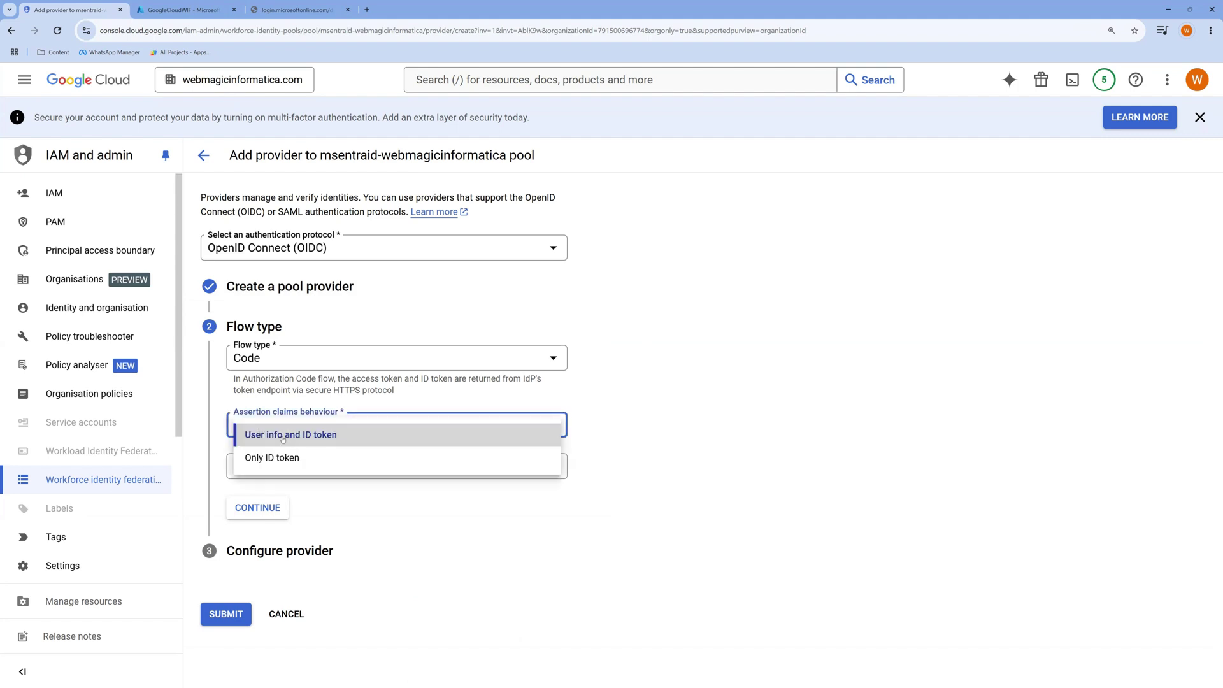
left_click(283, 439)
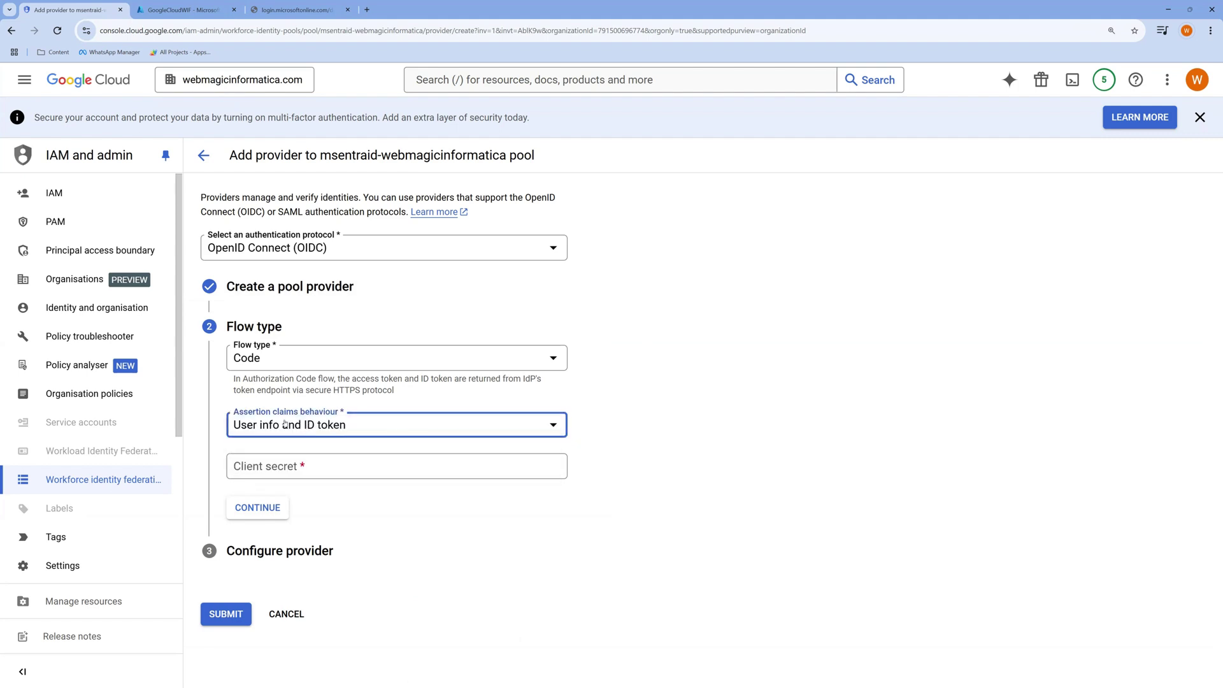
left_click(276, 463)
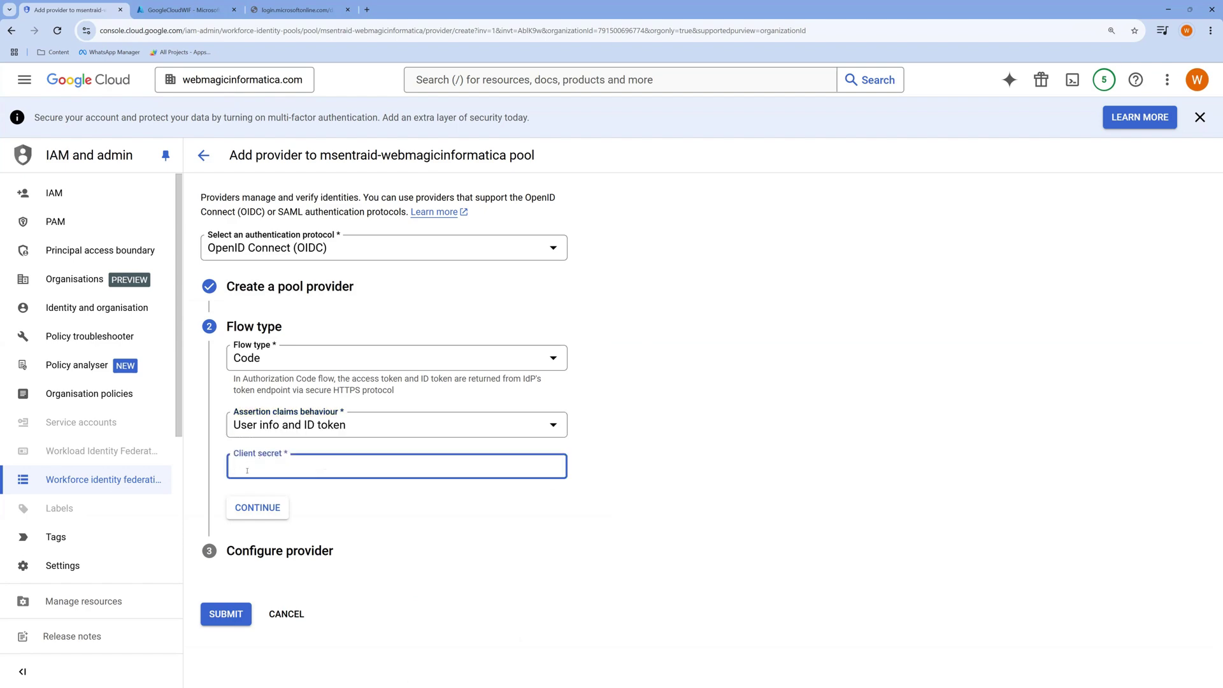
left_click(185, 9)
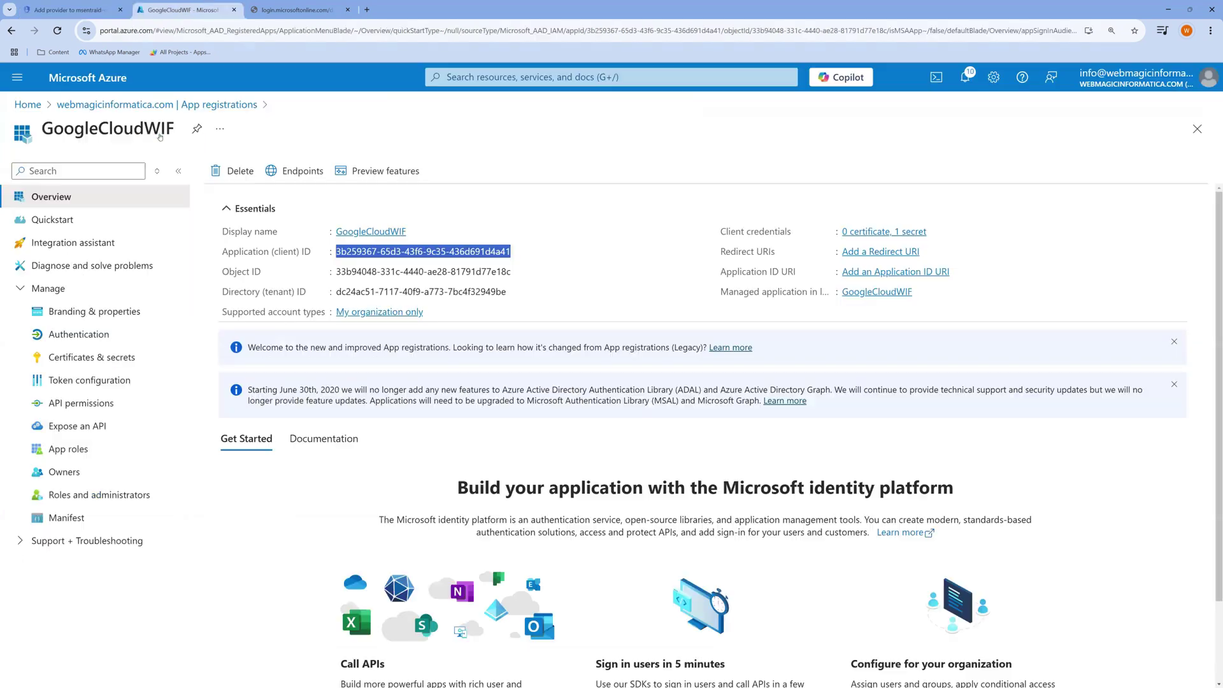
left_click(82, 359)
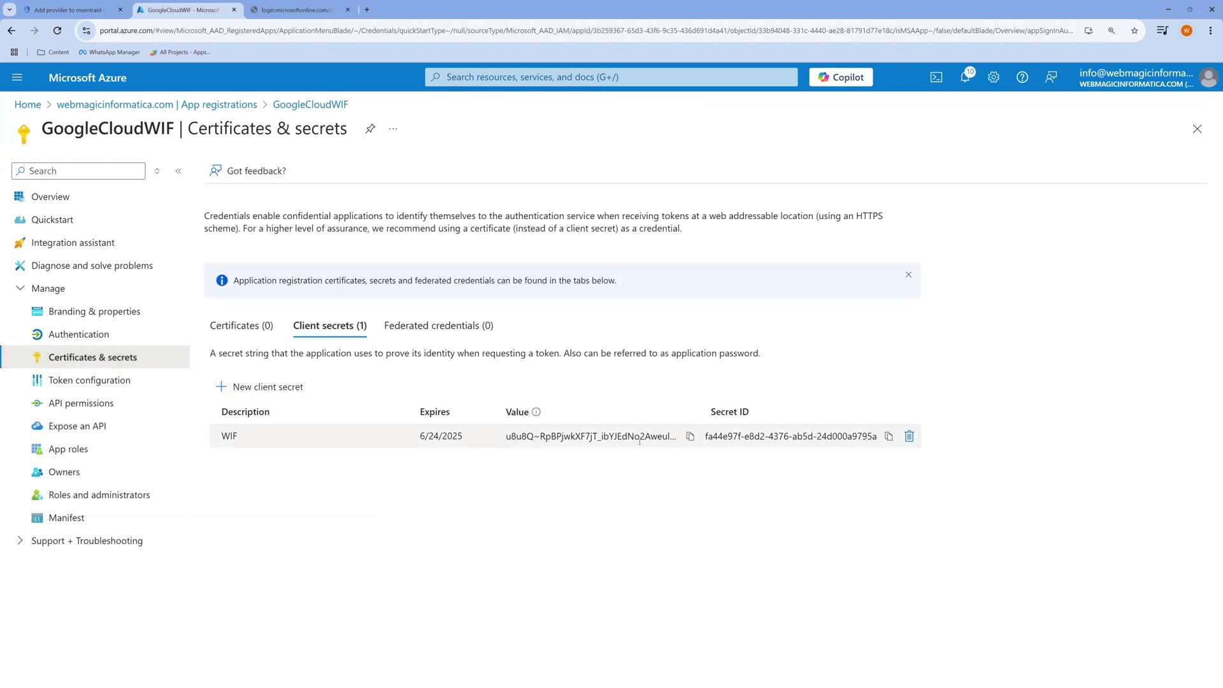
left_click(690, 436)
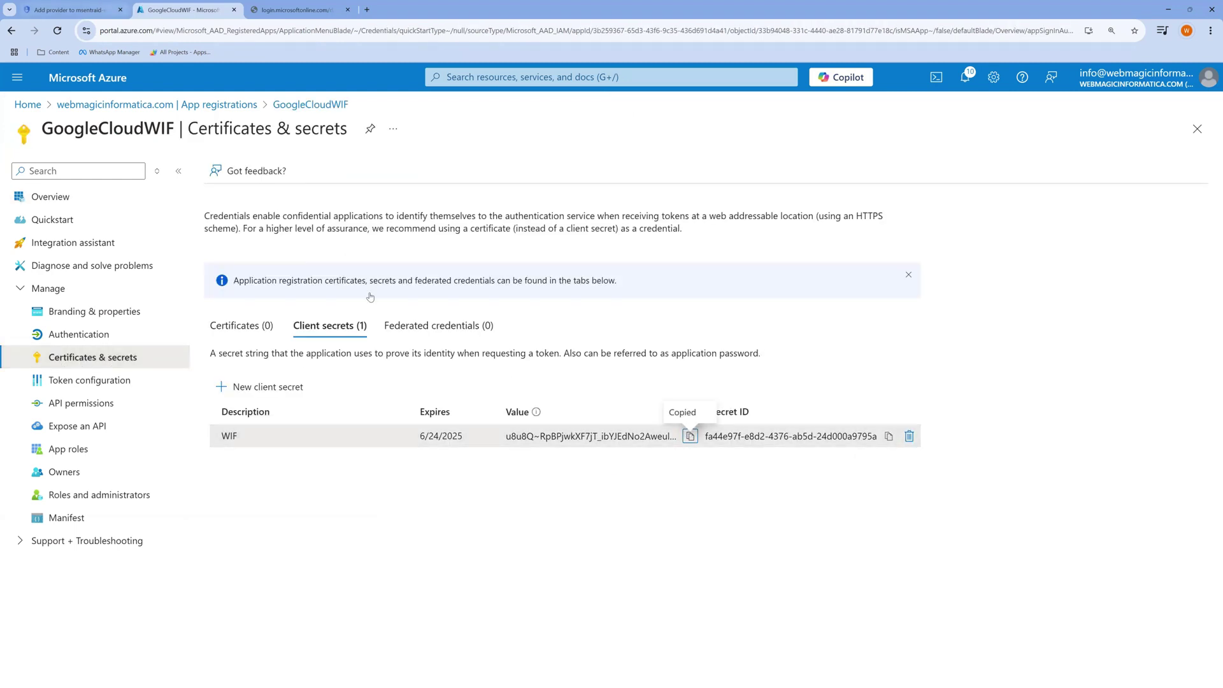
key("ctrl+shift+Tab")
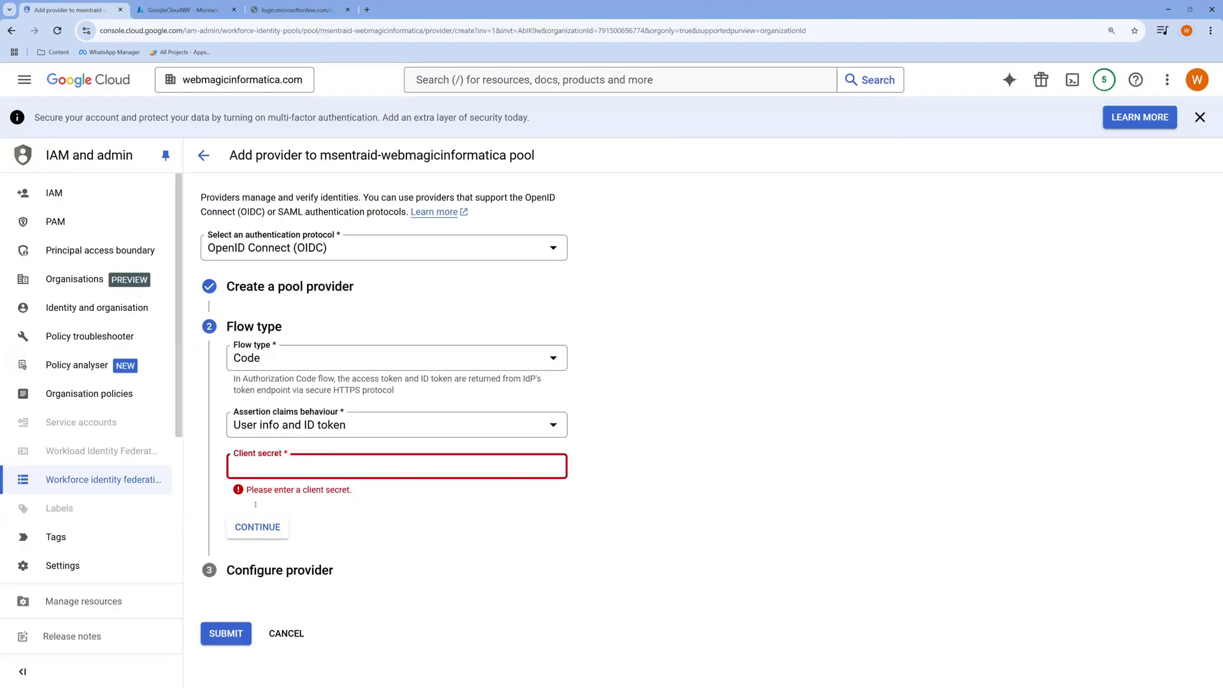
key("ctrl+v")
left_click(255, 505)
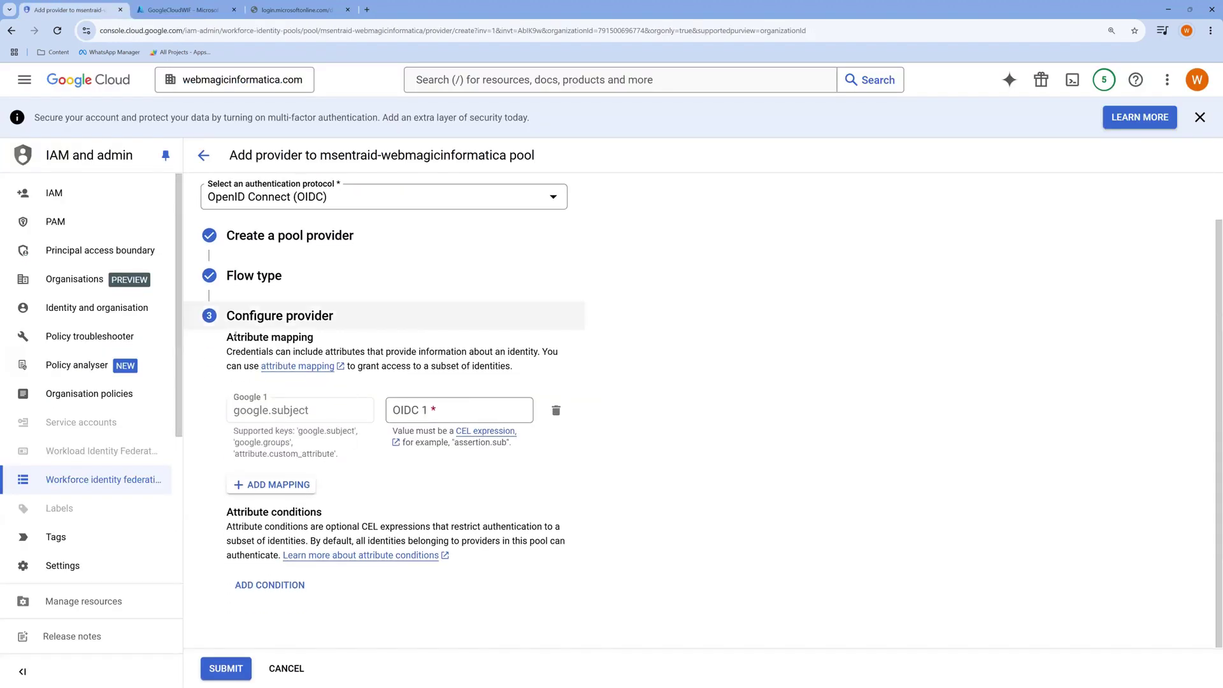
Step: Map google.subject to assertion.sub
left_click_drag(227, 337, 313, 337)
left_click_drag(241, 351, 343, 349)
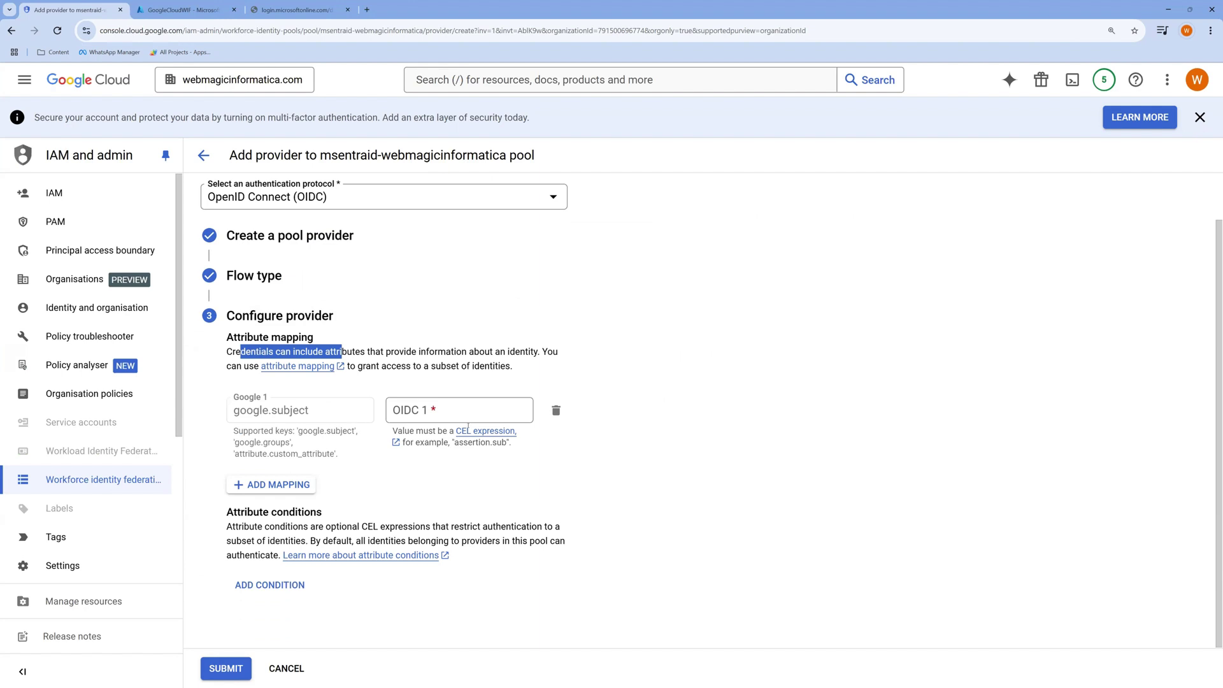
left_click(667, 380)
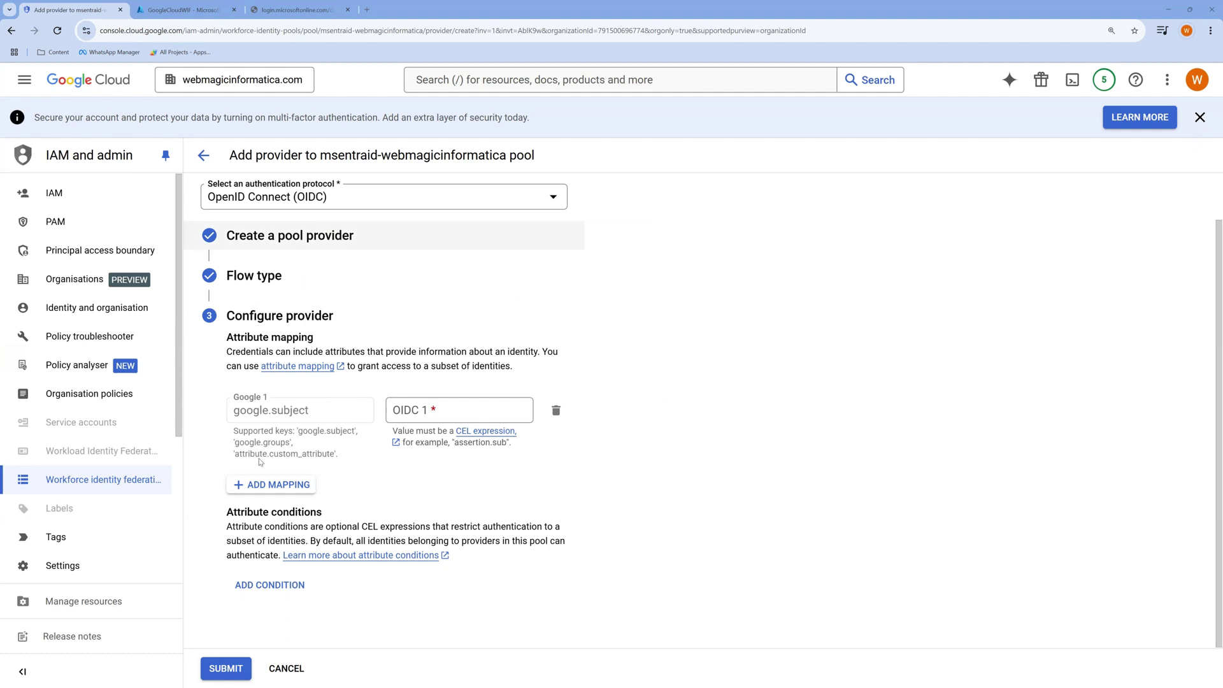
double_click(336, 411)
left_click(445, 410)
type("assertion.sub")
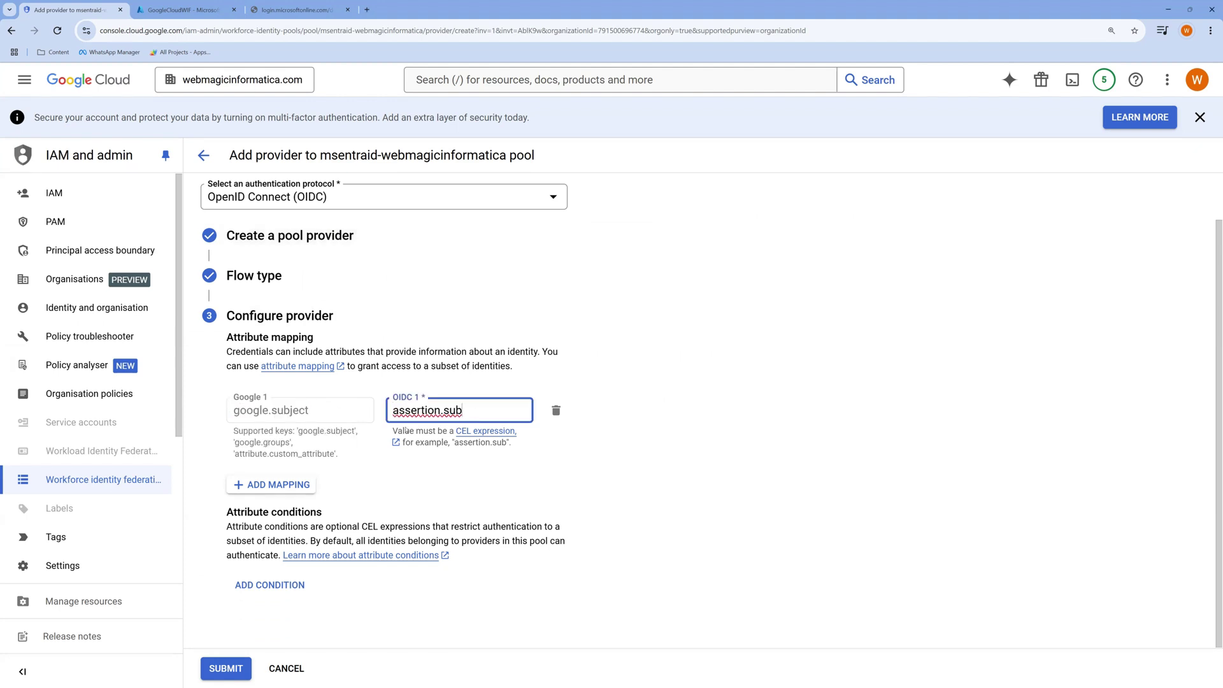
Step: Add a mapping from google.groups to assertion.groups
left_click(274, 484)
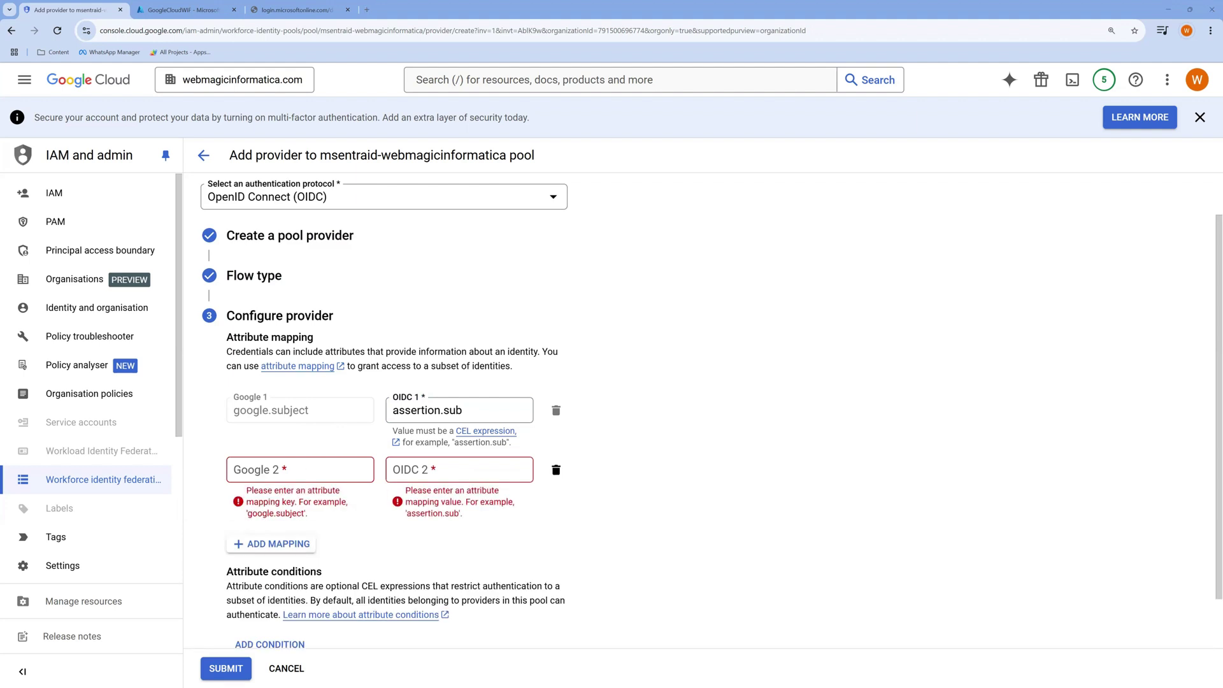
left_click(293, 469)
type("google.groups")
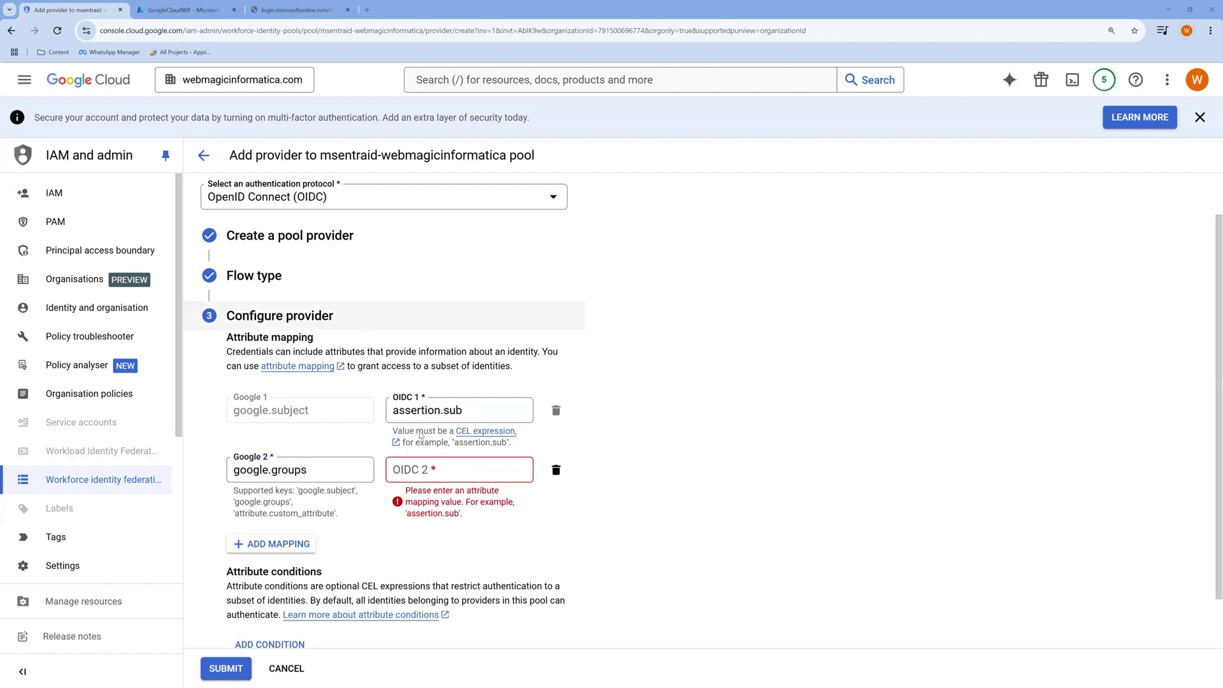
left_click(459, 469)
key("ctrl+v")
Step: Map google.display_name to assertion.preferred_username and submit the provider
left_click(261, 543)
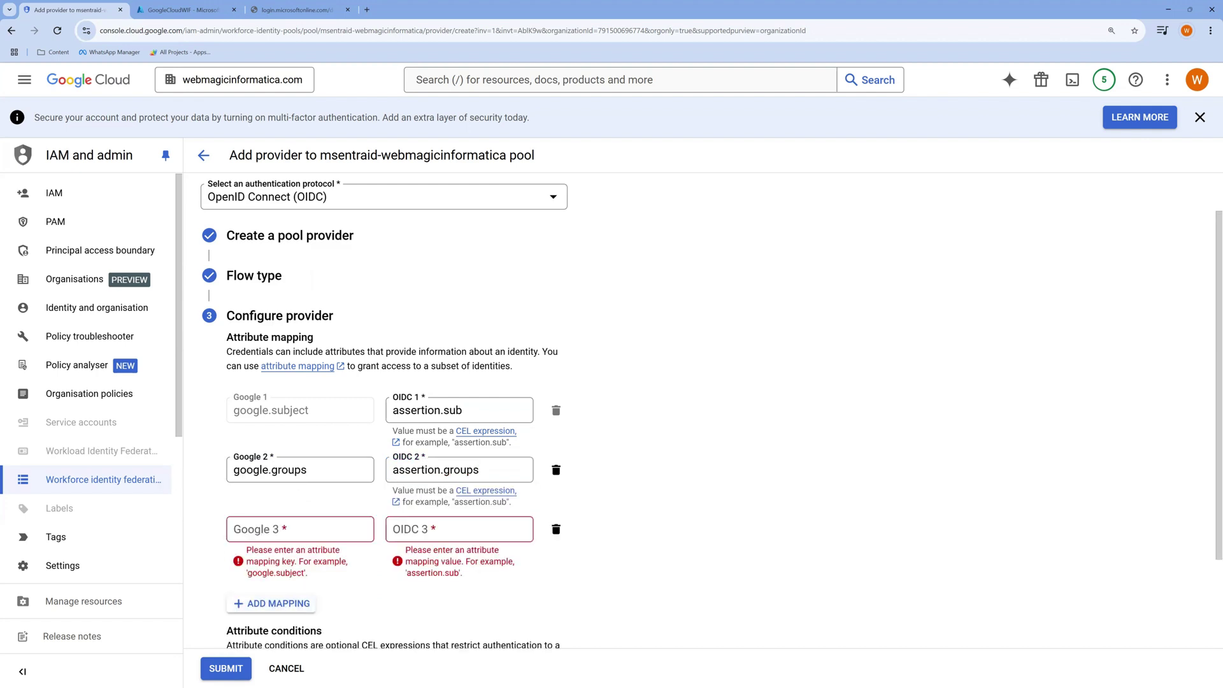
left_click(299, 529)
key("ctrl+v")
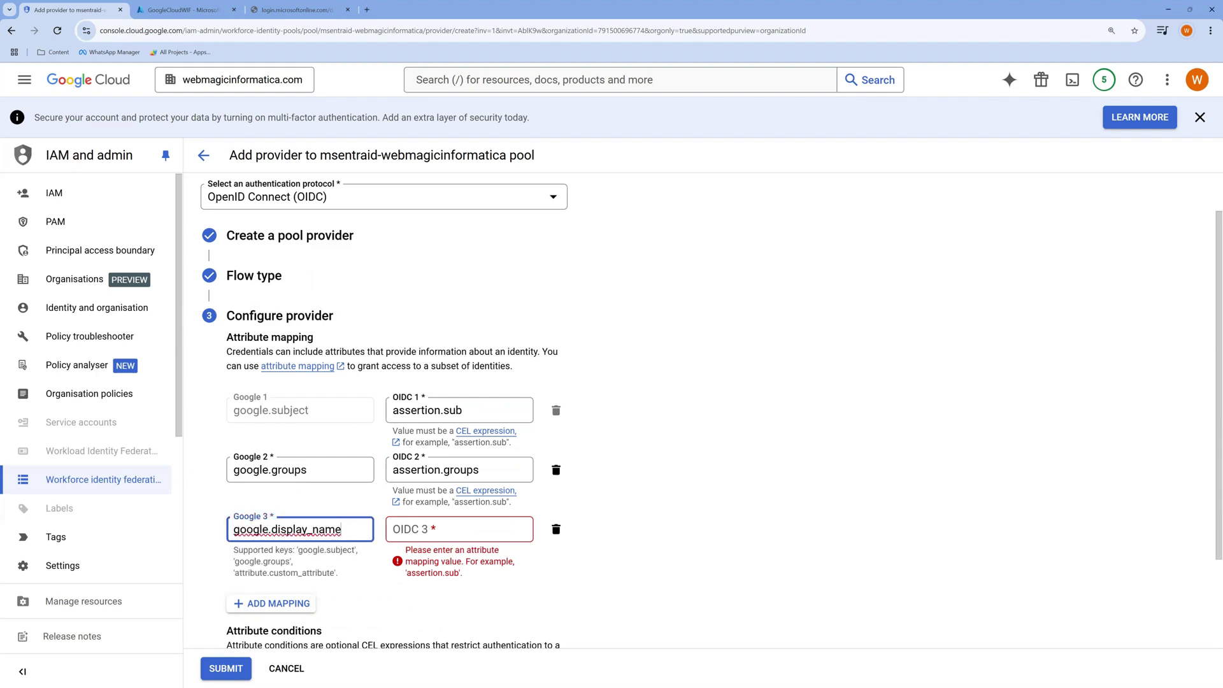
left_click(487, 547)
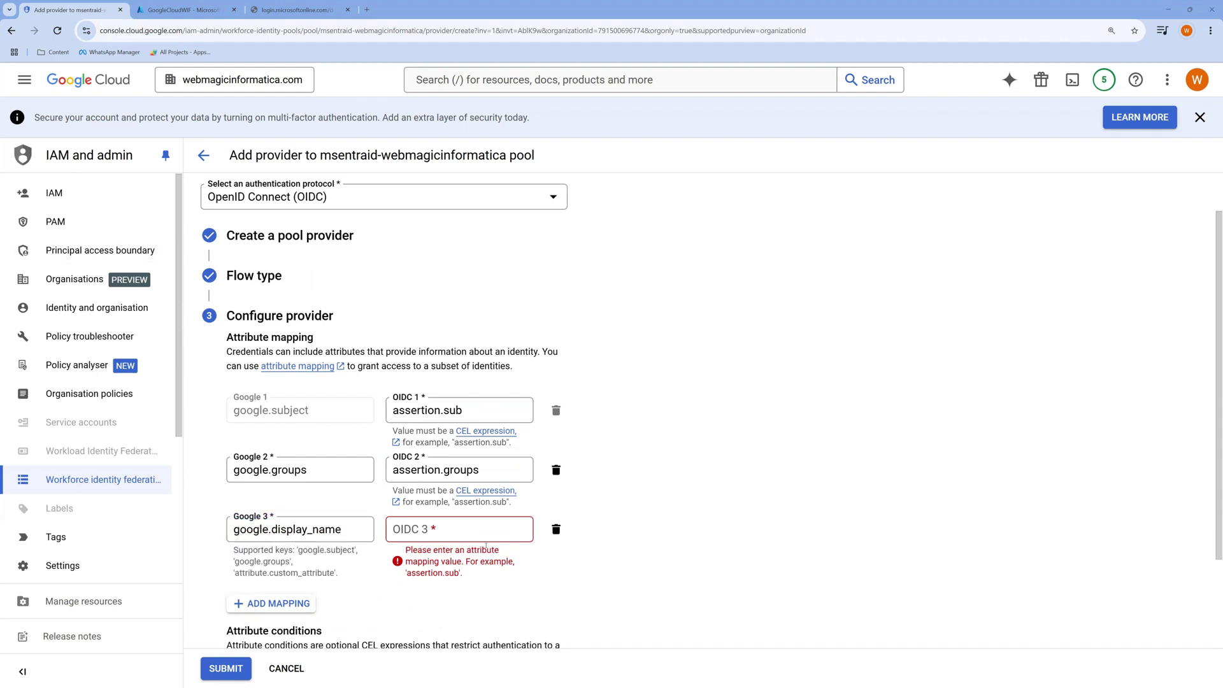
left_click(496, 529)
key("ctrl+v")
scroll(446, 414, "down", 2)
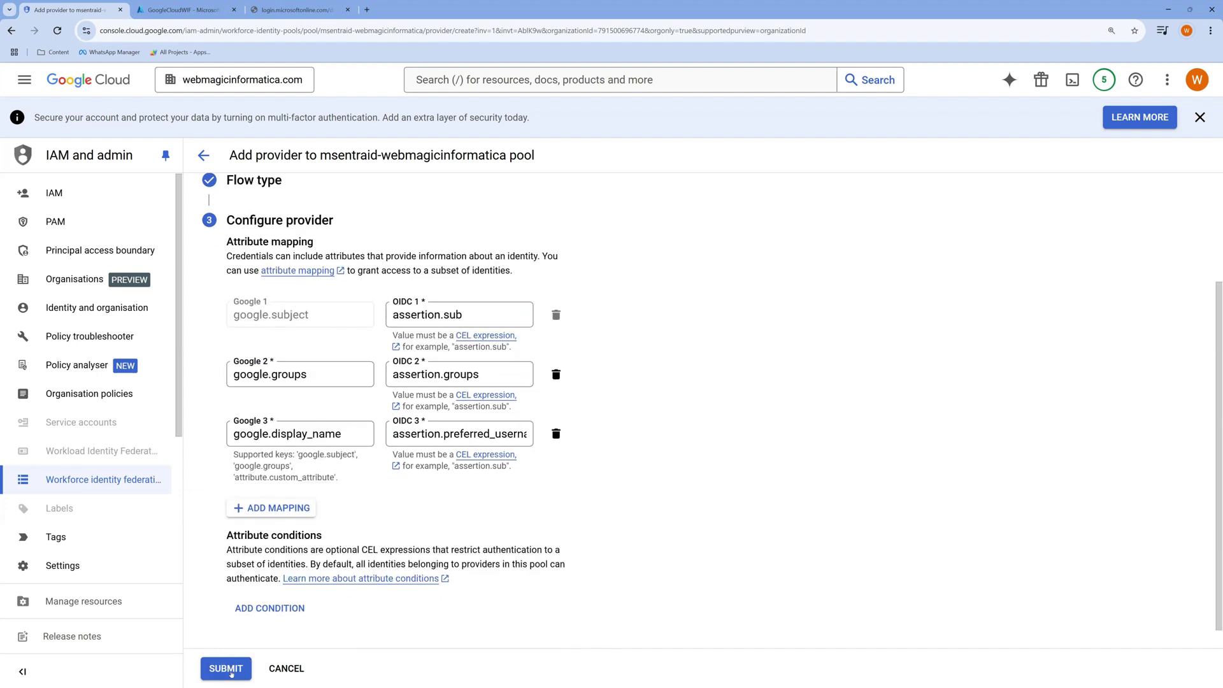
left_click(233, 669)
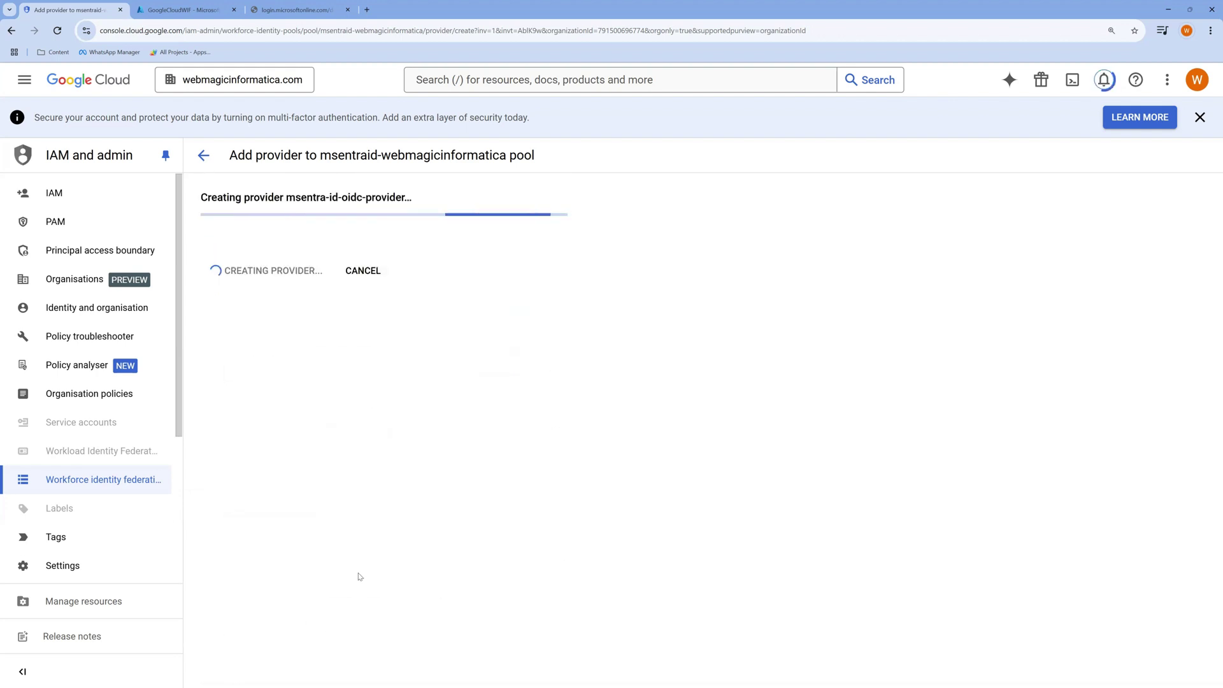
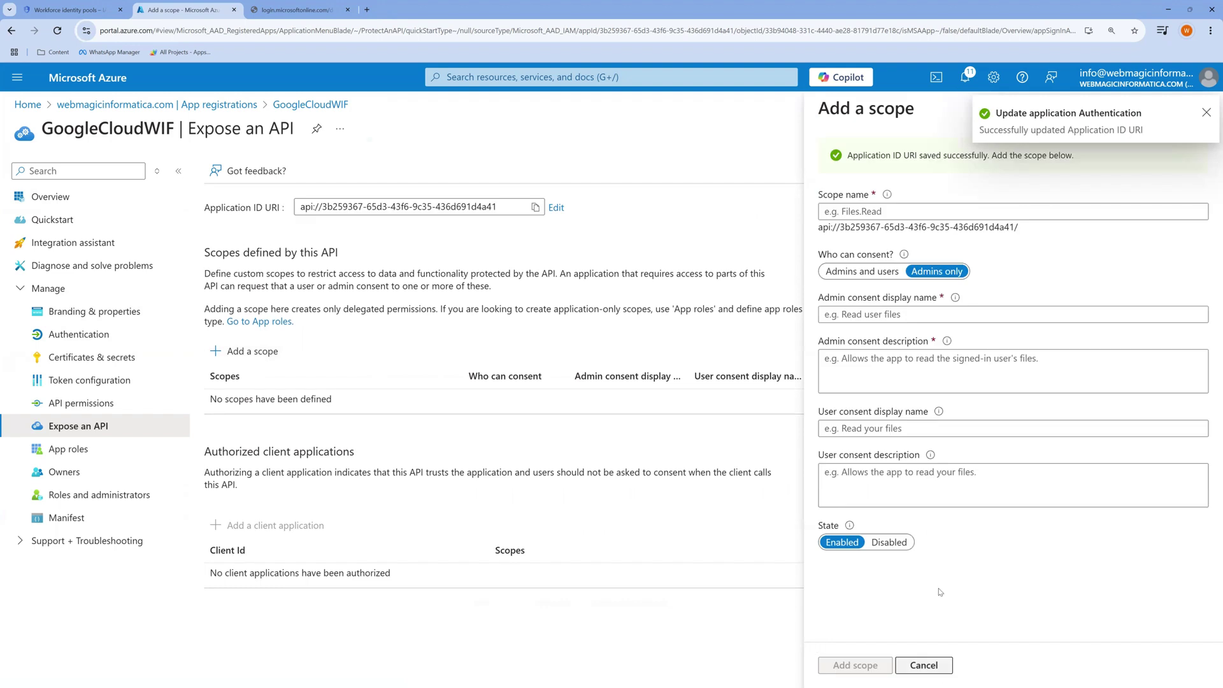
Step: Discard the unfinished scope and look over the app's Overview and Branding & properties pages
left_click(923, 665)
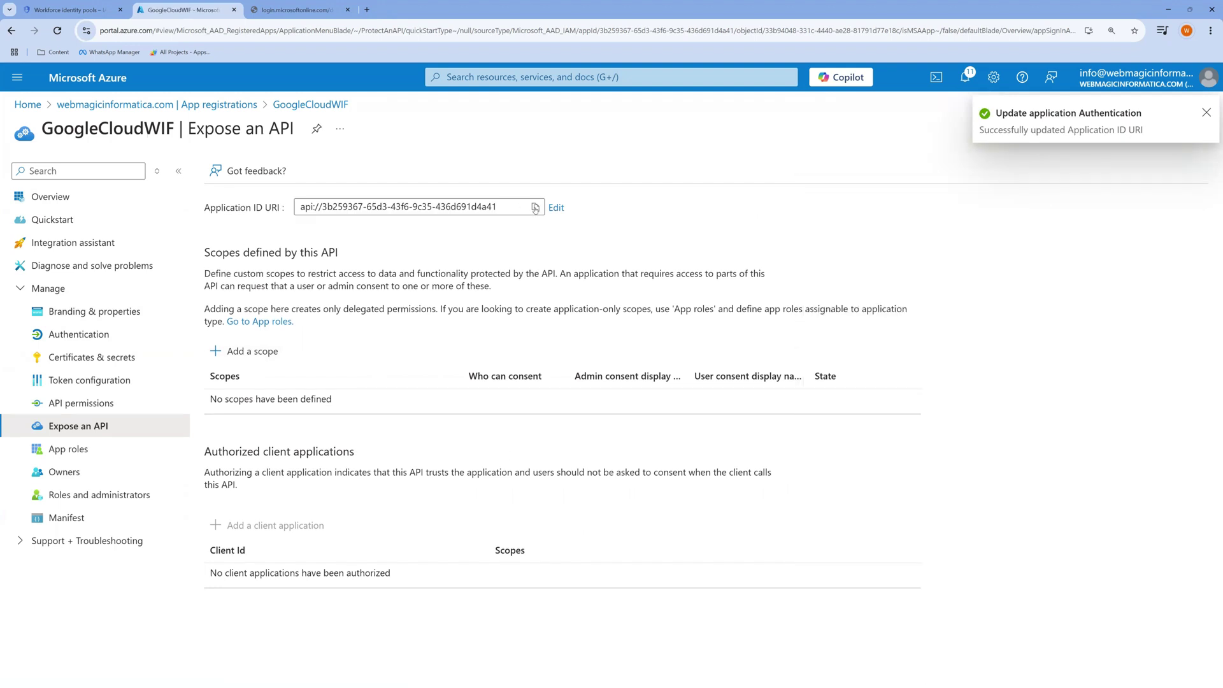
left_click(65, 200)
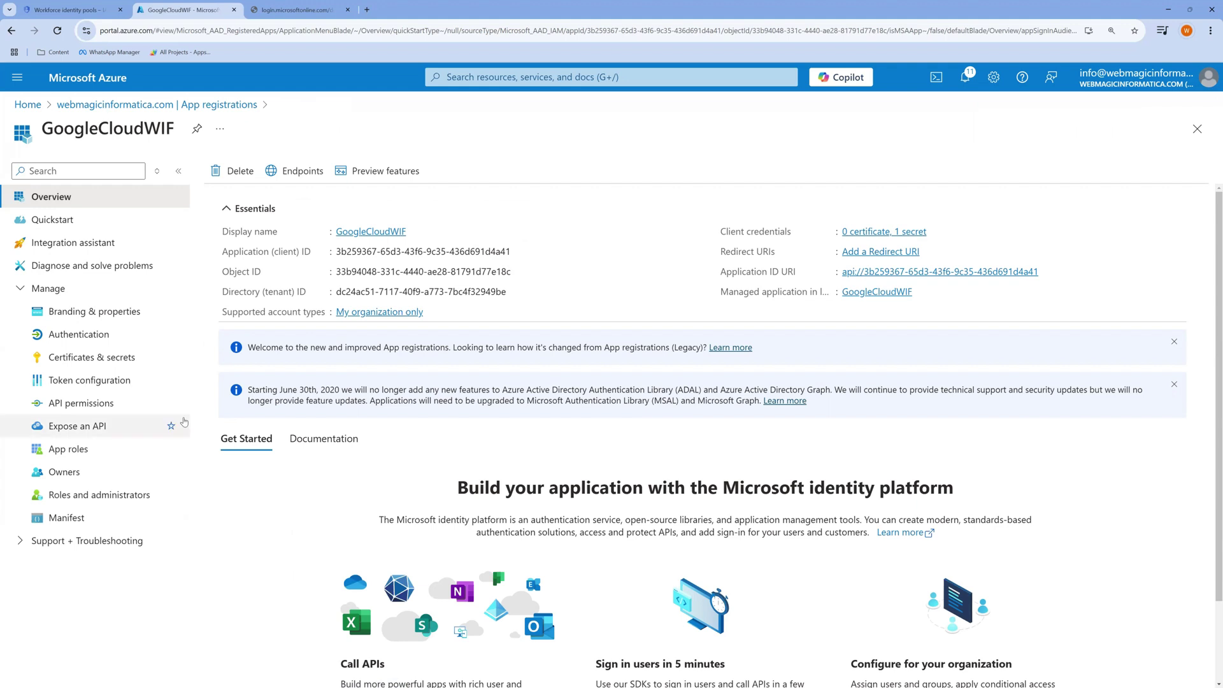
left_click(75, 540)
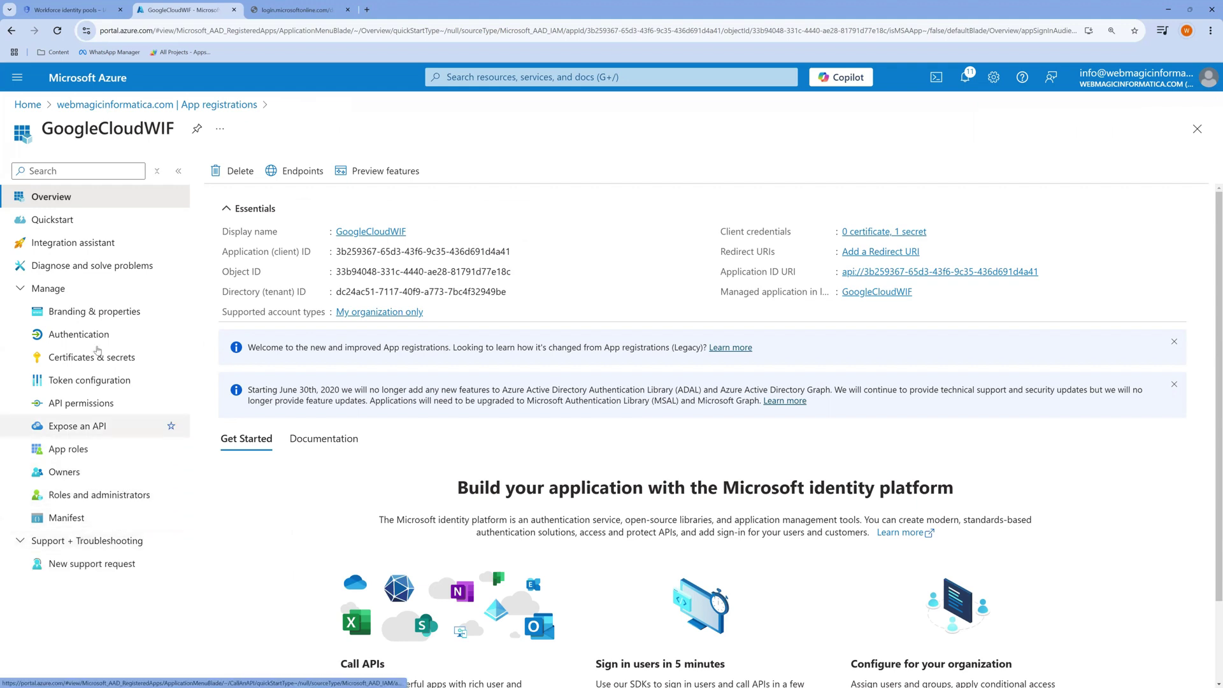
left_click(96, 311)
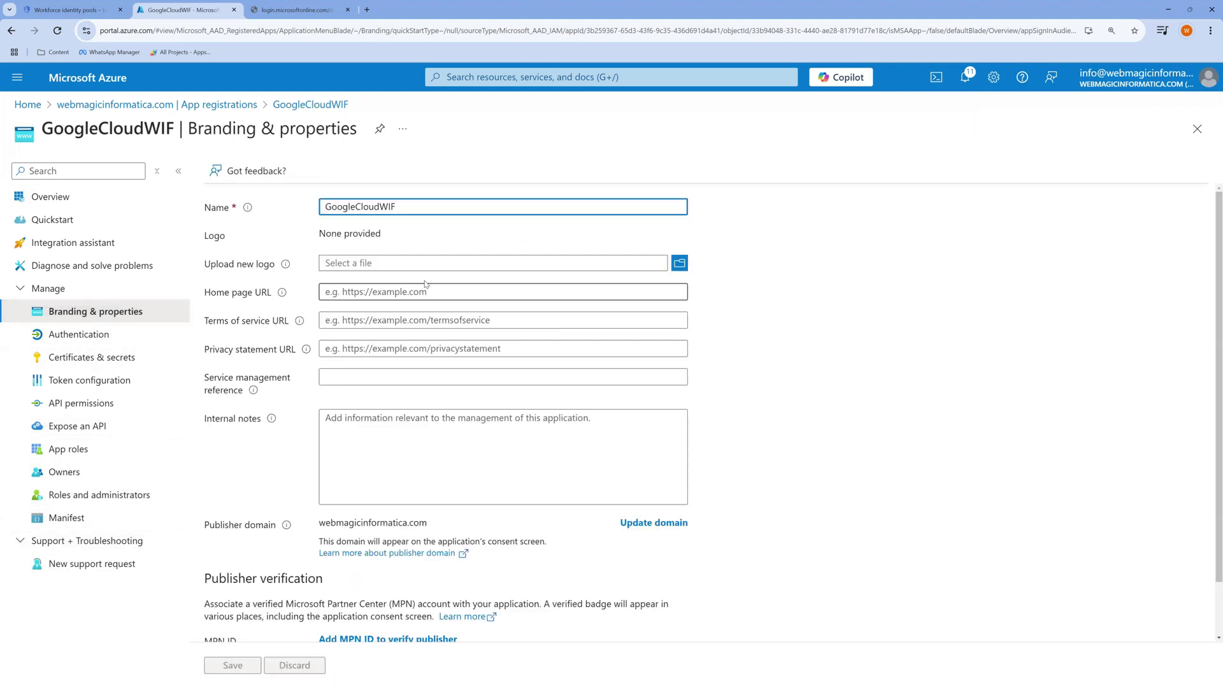
scroll(445, 378, "down", 1)
scroll(445, 378, "up", 1)
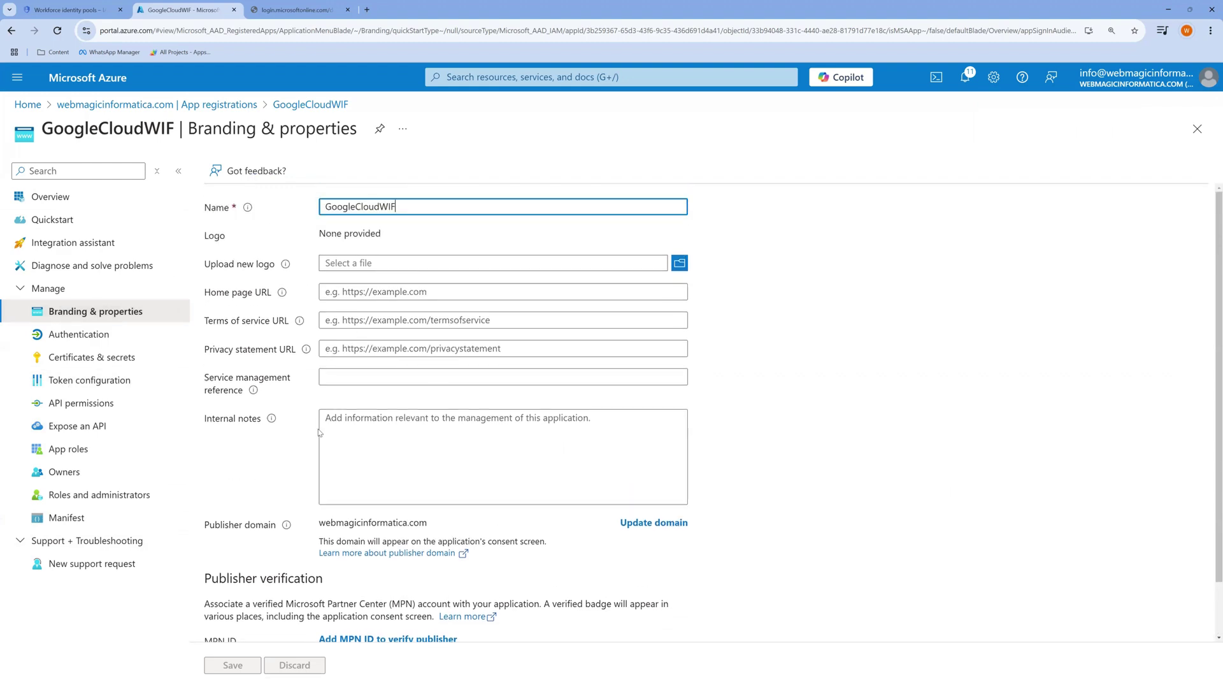
scroll(321, 434, "down", 1)
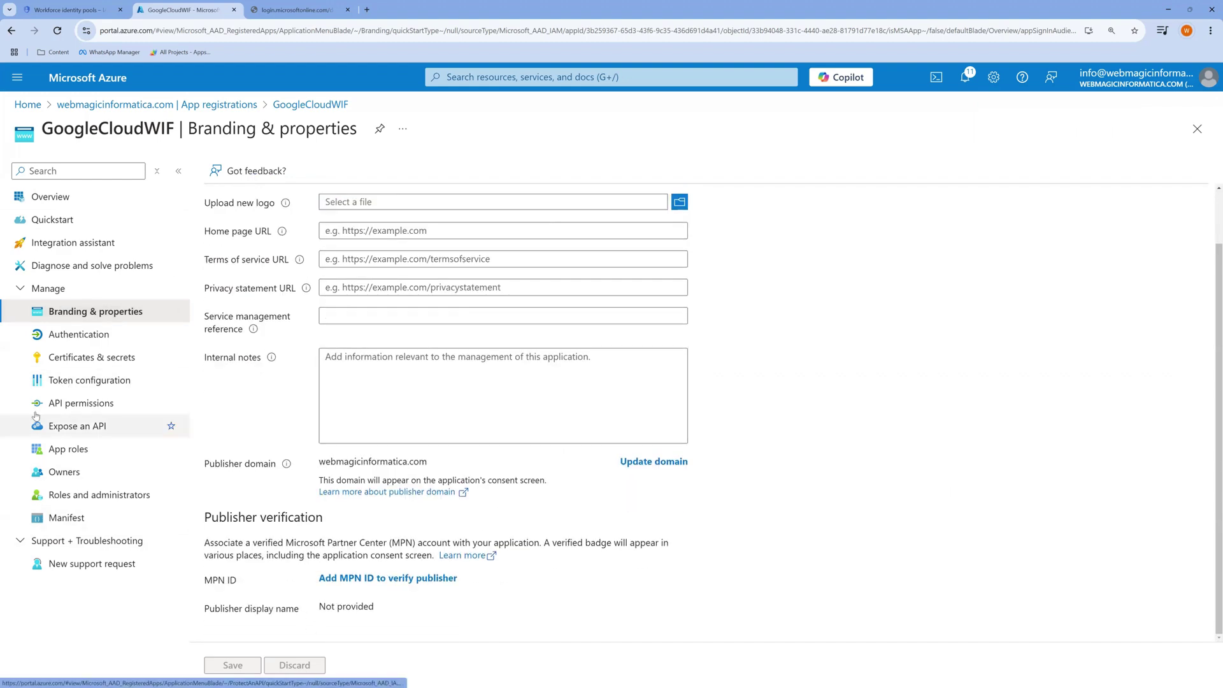
Step: Go to GoogleCloudWIF's Authentication settings and start adding a platform
left_click(77, 335)
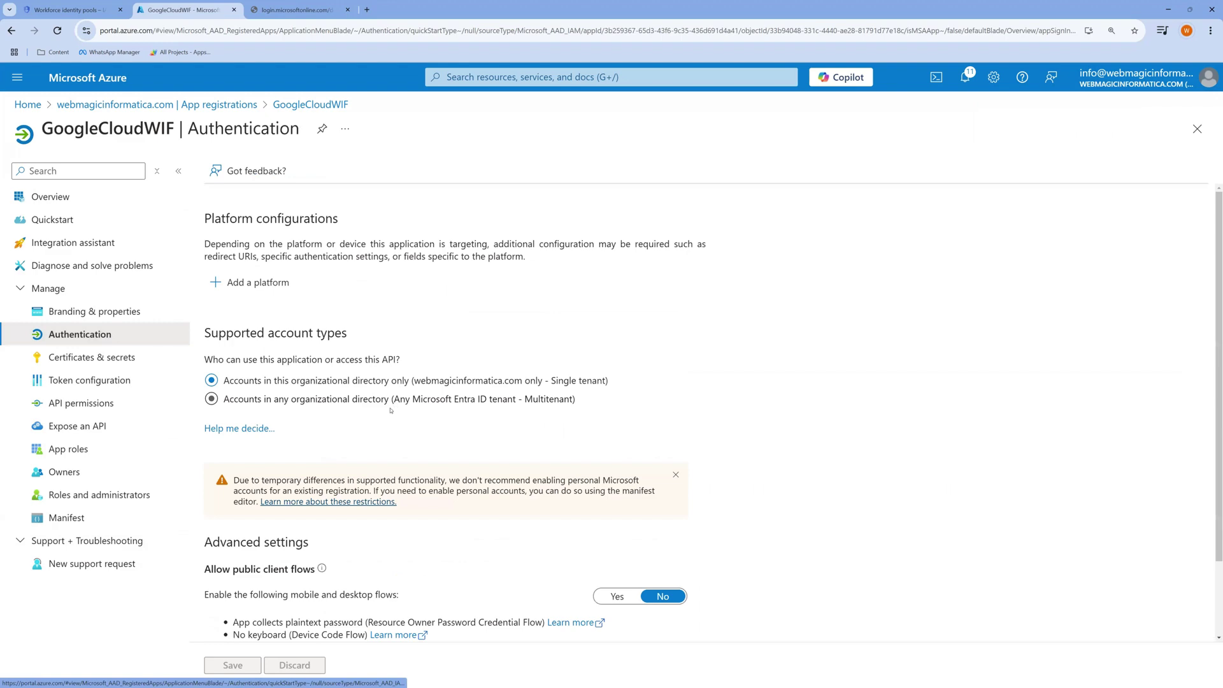
scroll(339, 411, "down", 2)
scroll(306, 357, "up", 1)
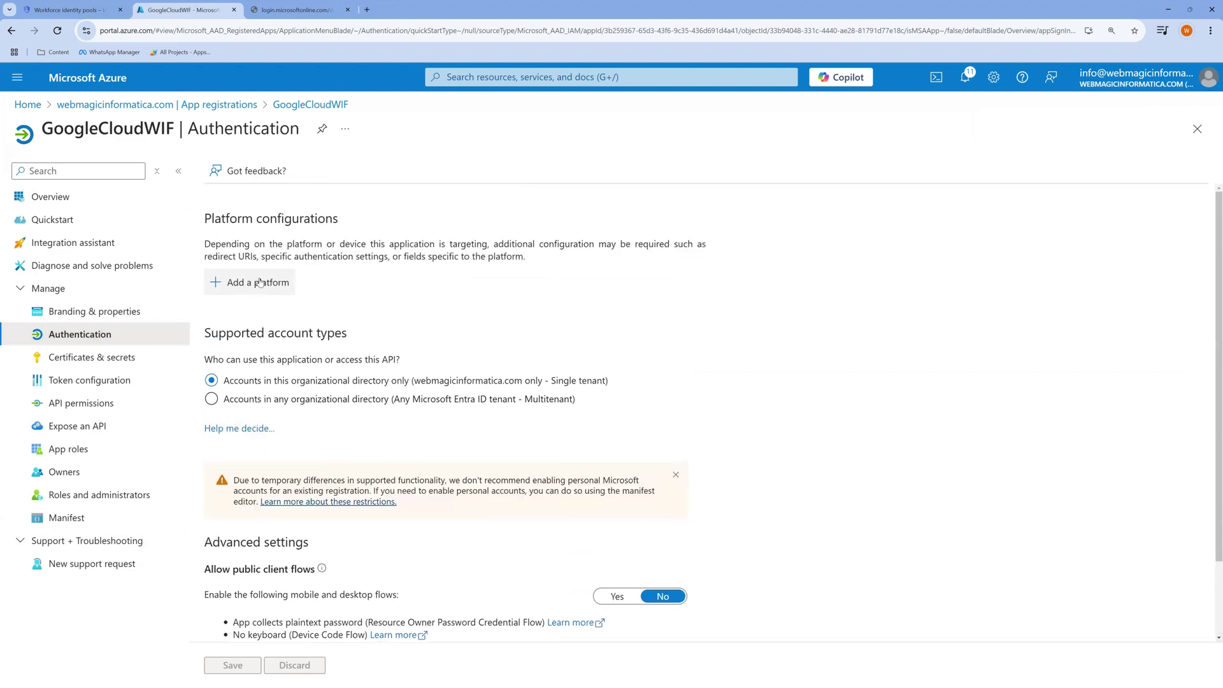
left_click(261, 283)
Step: Choose Web as the platform to configure and move to its Redirect URIs field
left_click(904, 223)
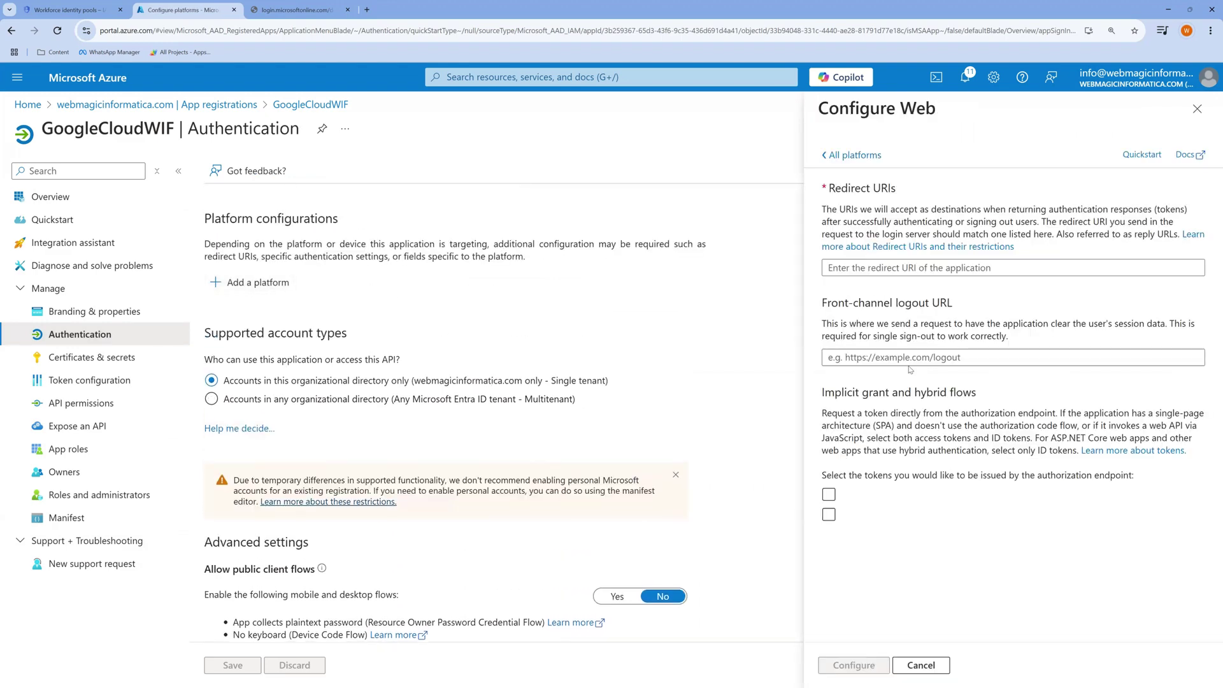
triple_click(865, 198)
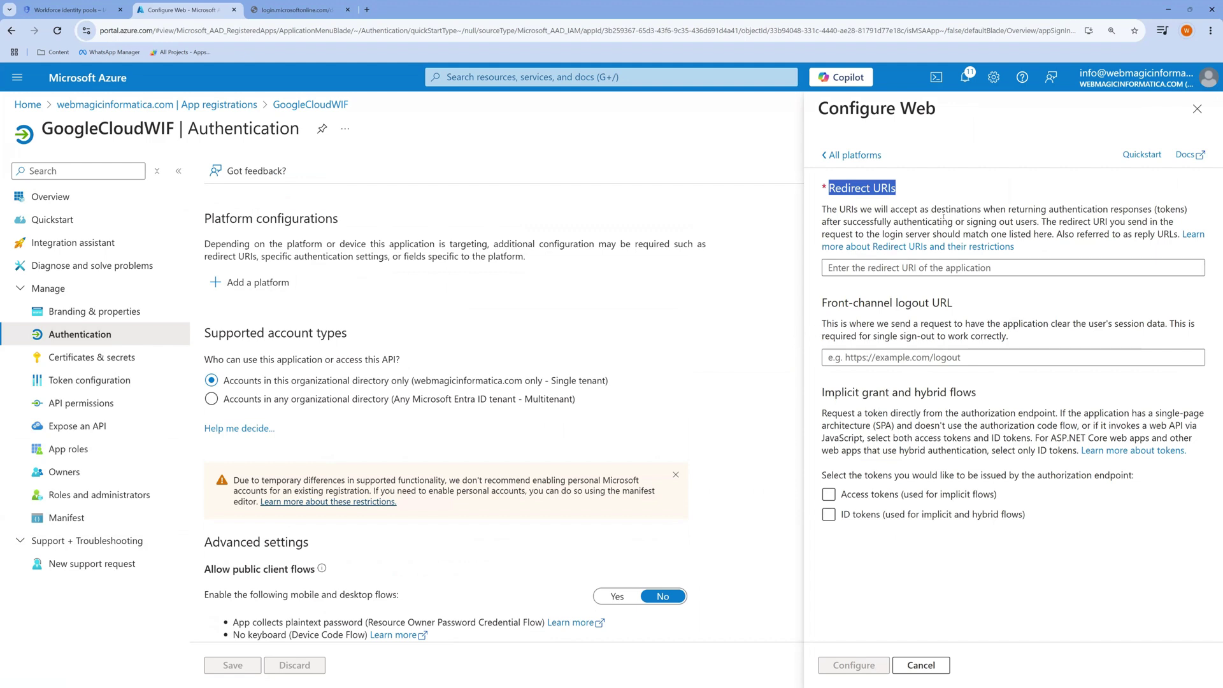
left_click(860, 233)
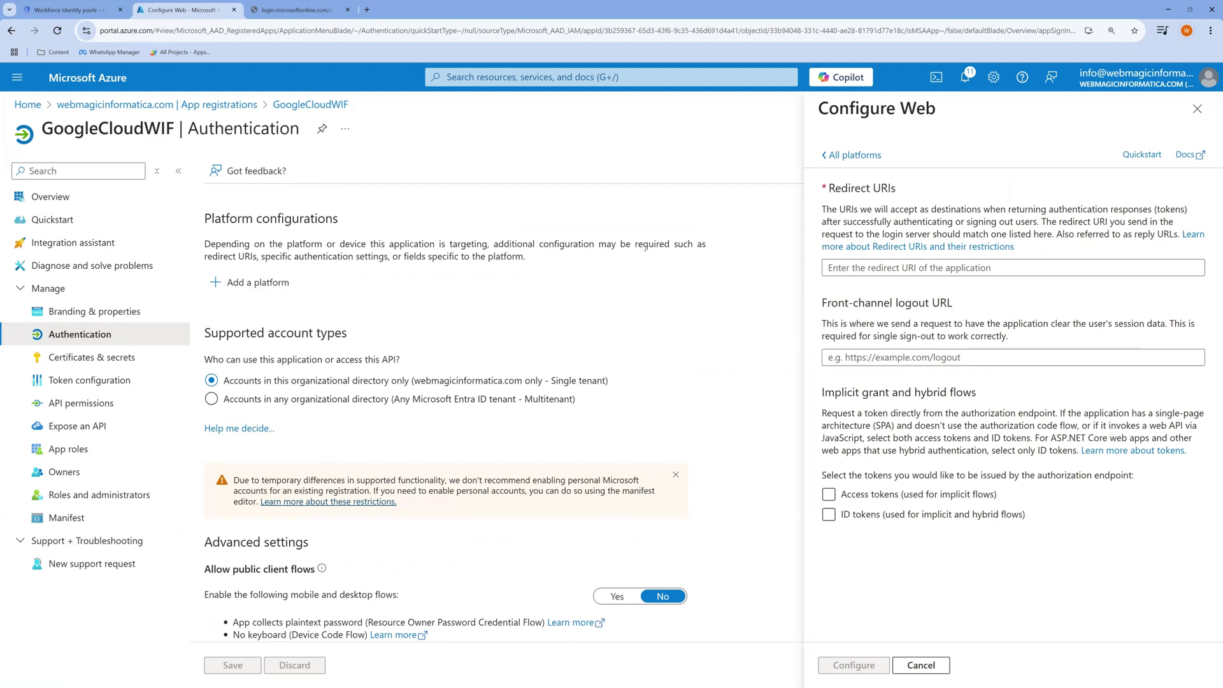
key("Tab")
Step: Paste the auth.cloud.google workforce-pool signin-callback URL as the redirect URI and review its parts
left_click(852, 274)
key("ctrl+v")
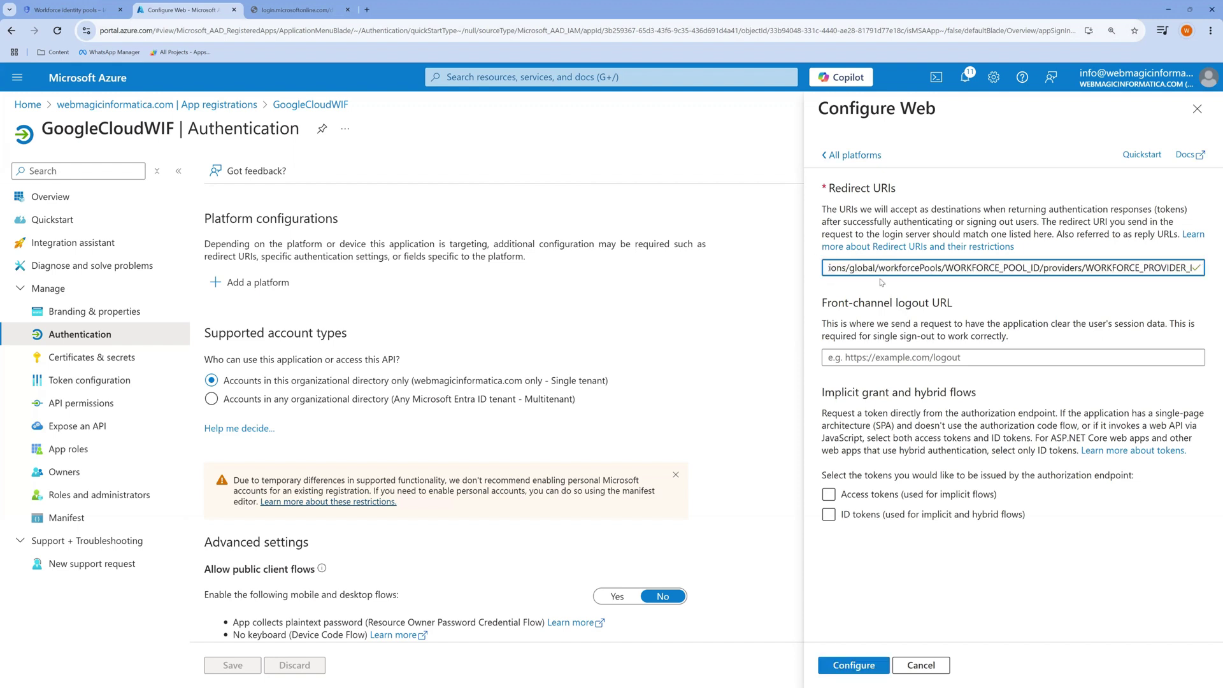
key("Home")
double_click(866, 267)
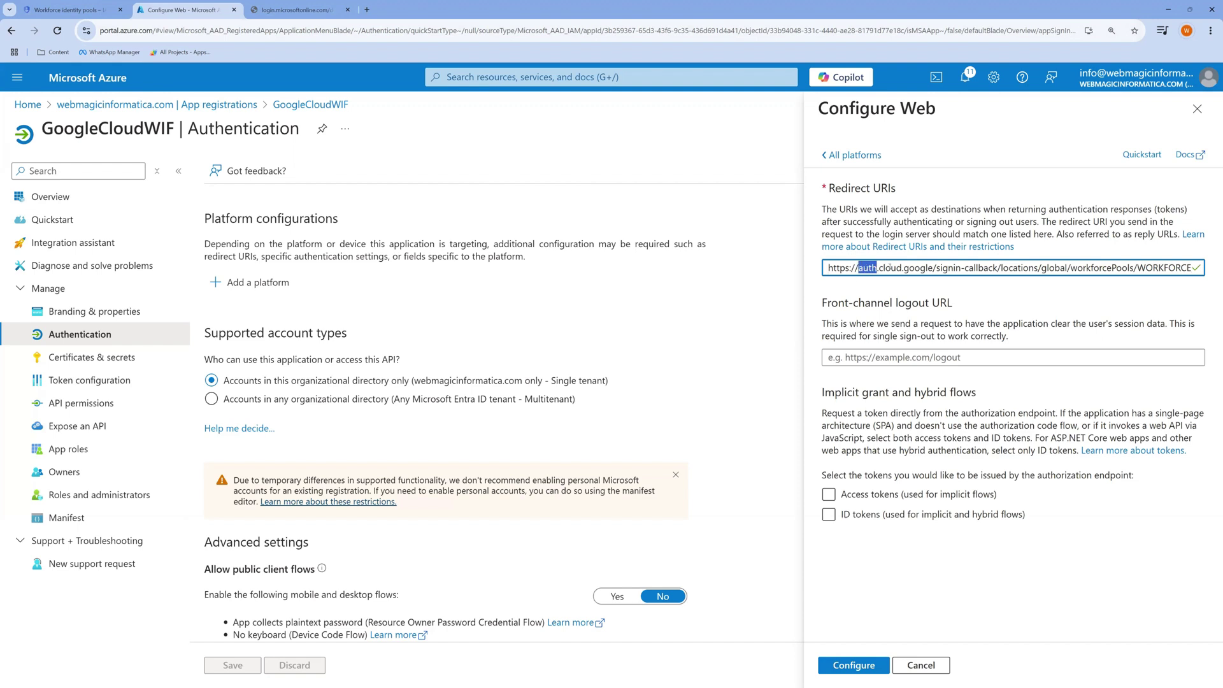
double_click(890, 267)
double_click(961, 267)
key("End")
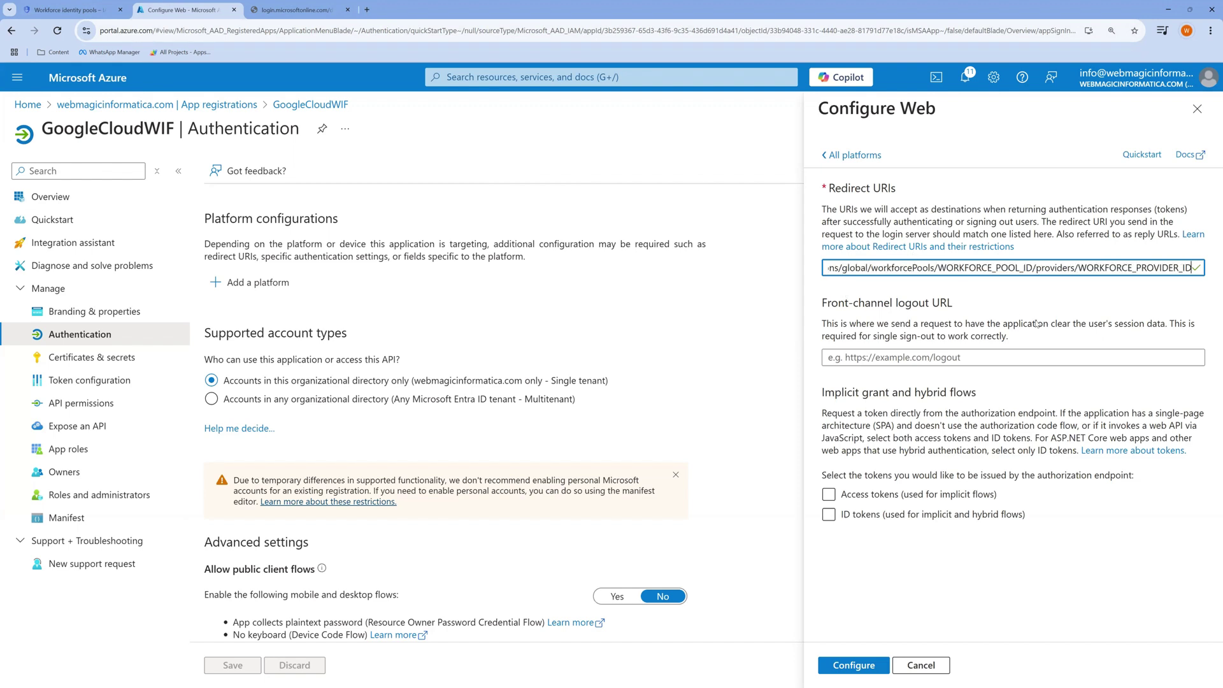
left_click(122, 14)
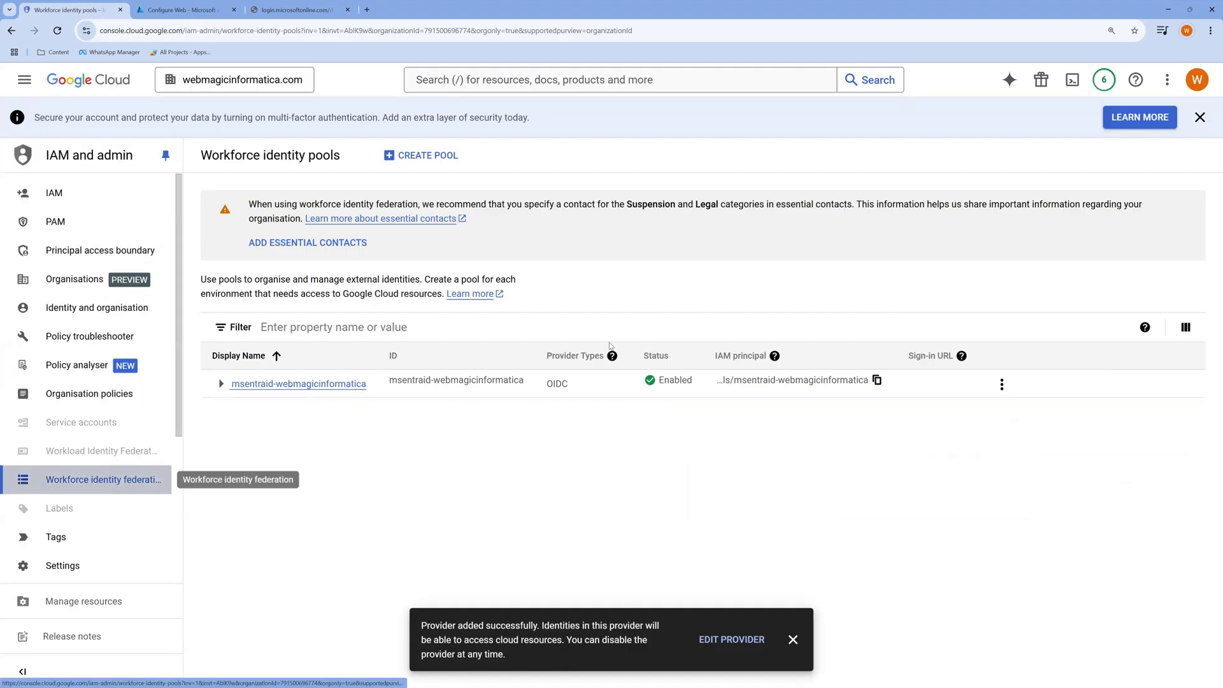
Step: Copy pool ID msentraid-webmagicinformatica and paste it over WORKFORCE_POOL_ID in the Azure redirect URI
left_click(293, 385)
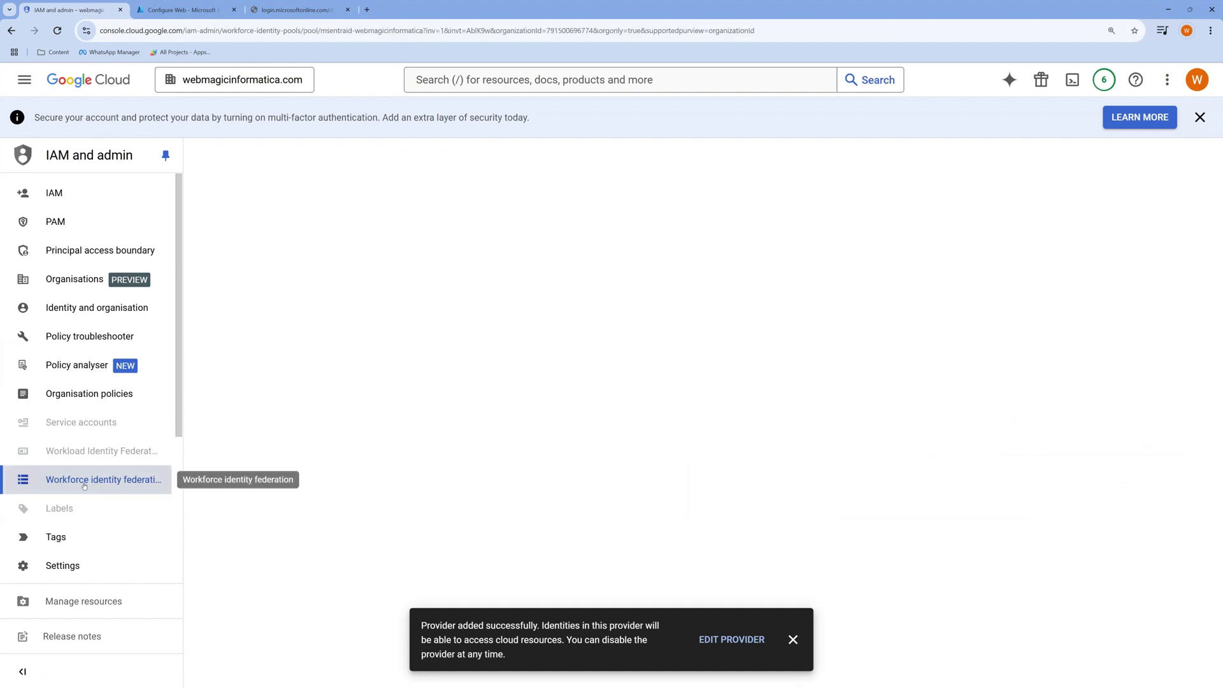
left_click_drag(318, 199, 453, 200)
key("ctrl+c")
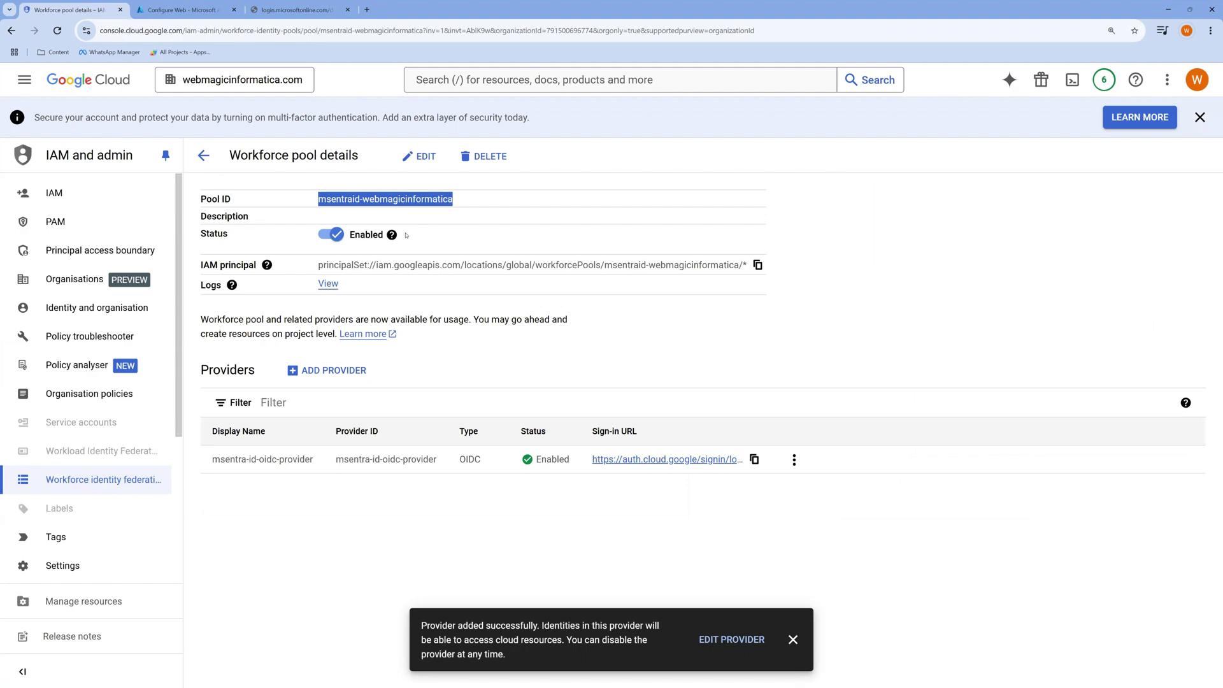
left_click(181, 9)
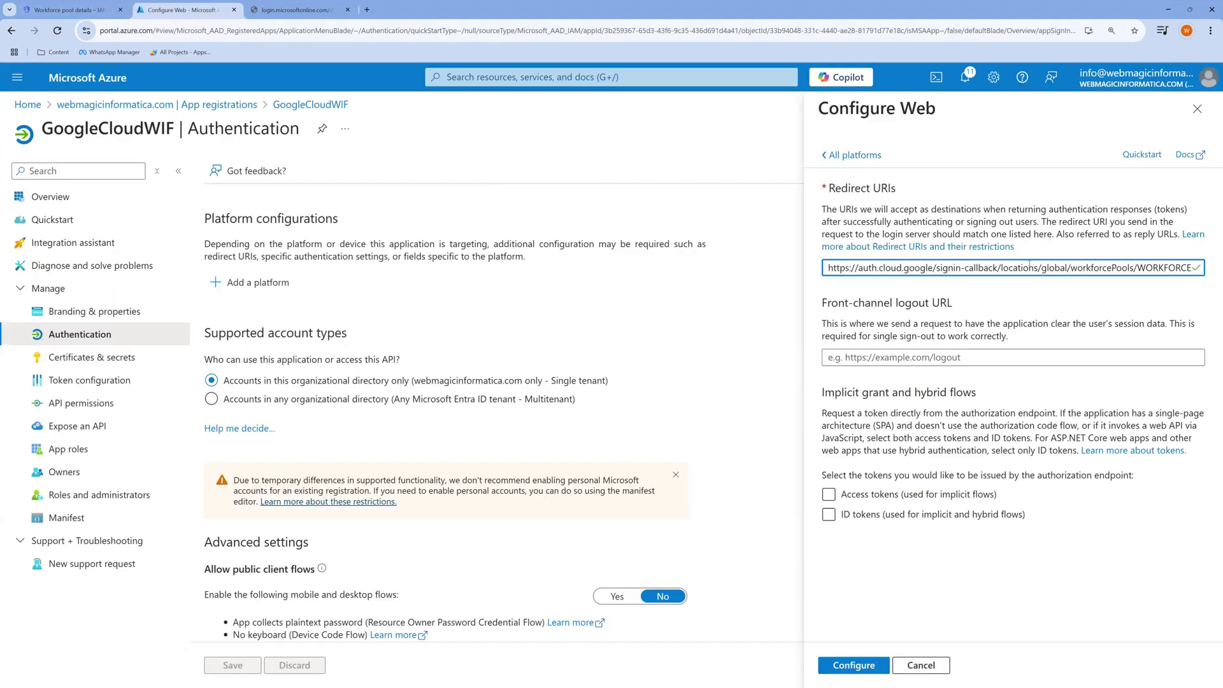
left_click_drag(1133, 267, 1024, 267)
key("ctrl+v")
key("End")
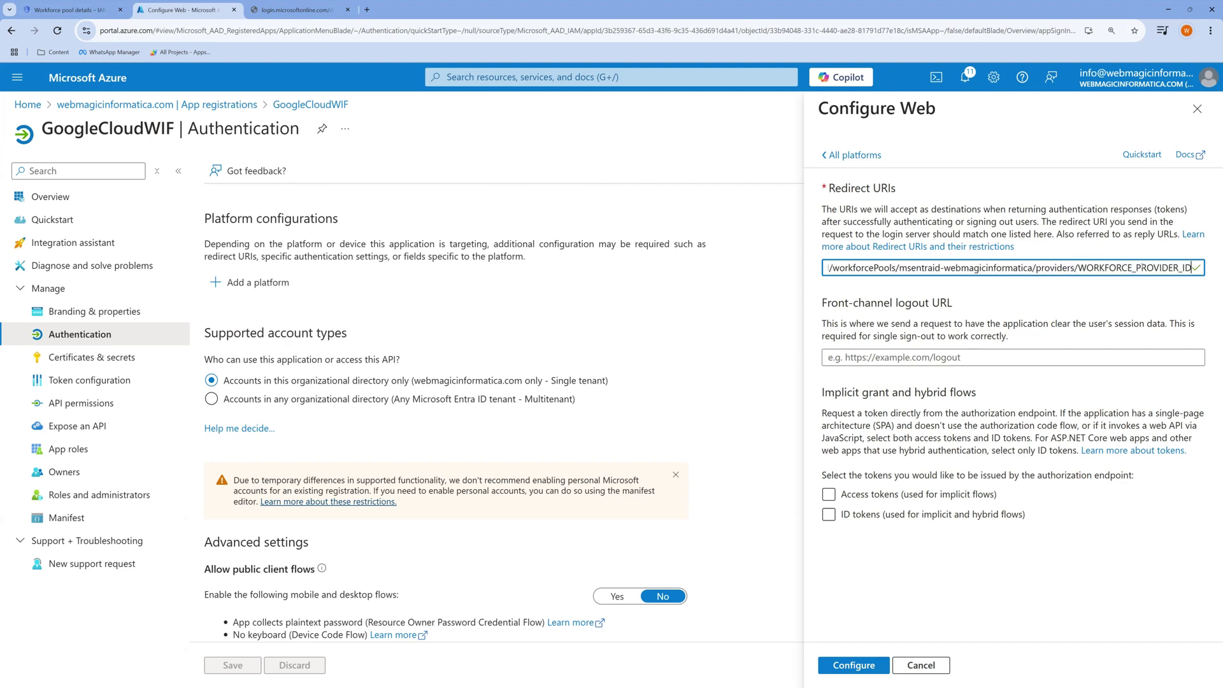
key("shift+Left")
key("shift+Left")
key("shift+Left")
key("shift+Left")
key("shift+Left")
key("shift+Left")
key("shift+Left")
key("shift+Left")
key("shift+Left")
key("shift+Left")
key("shift+Left")
key("shift+Left")
key("shift+Left")
key("shift+Left")
key("shift+Left")
key("shift+Left")
key("shift+Left")
key("shift+Left")
key("shift+Left")
key("shift+Left")
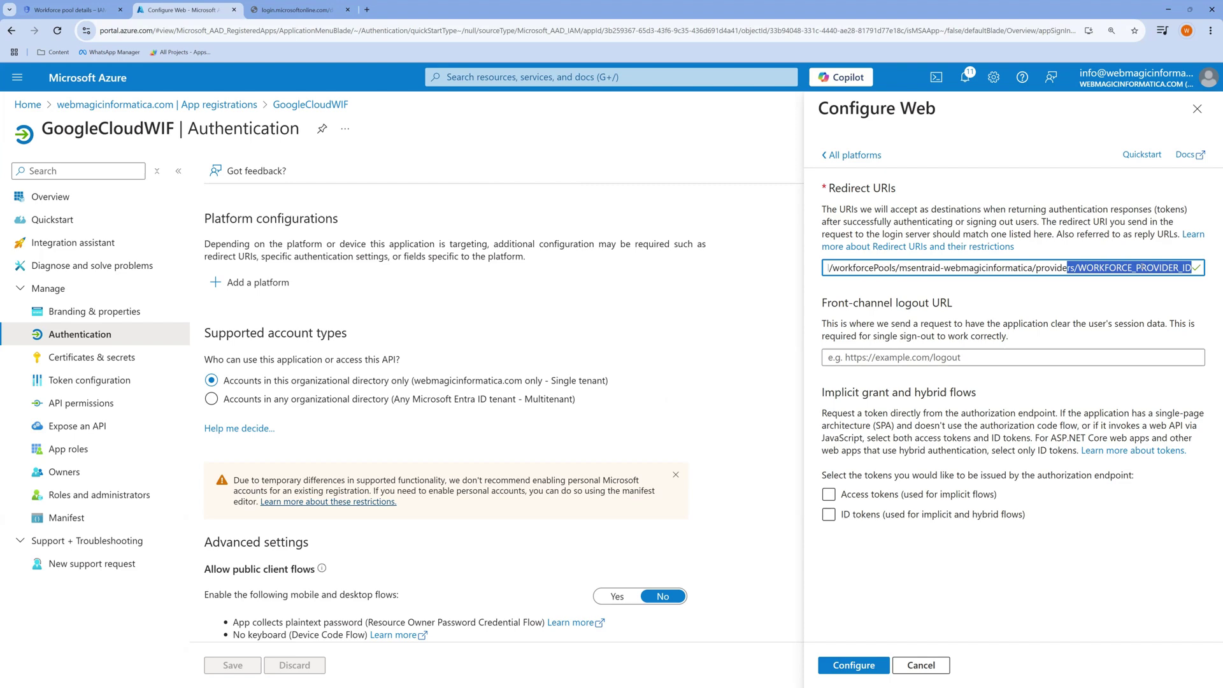
key("shift+Right")
key("shift+Right")
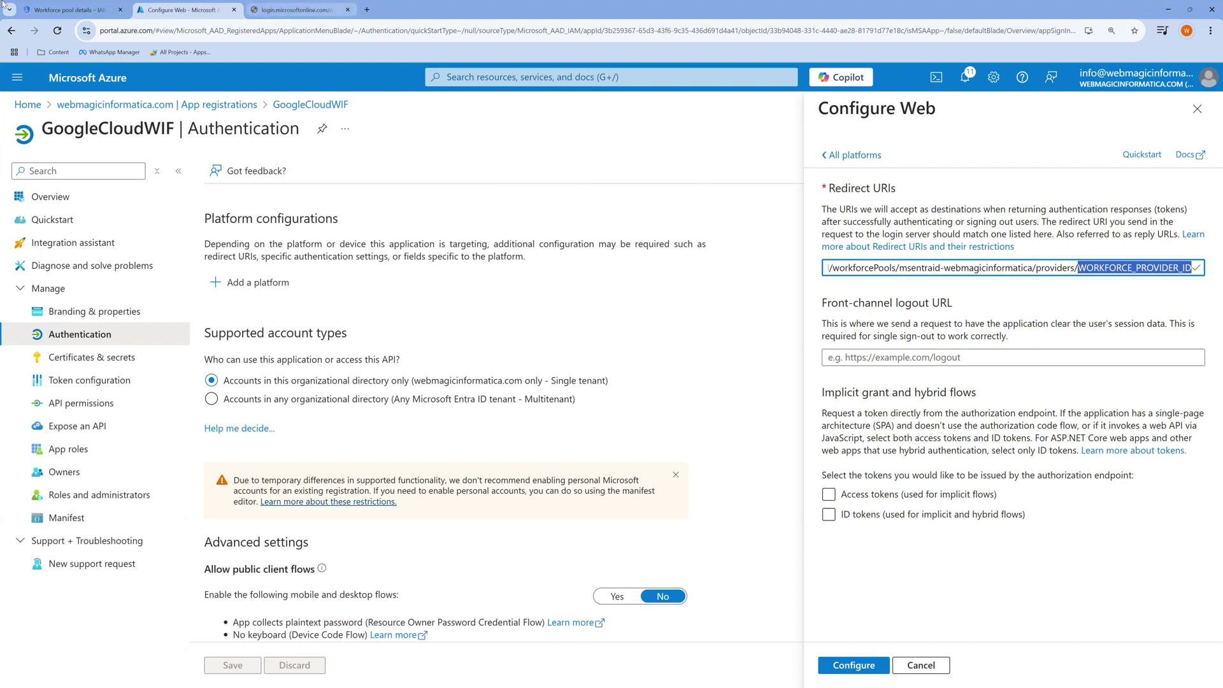
Step: Copy the provider ID msentra-id-oidc-provider from the workforce pool details
left_click(70, 10)
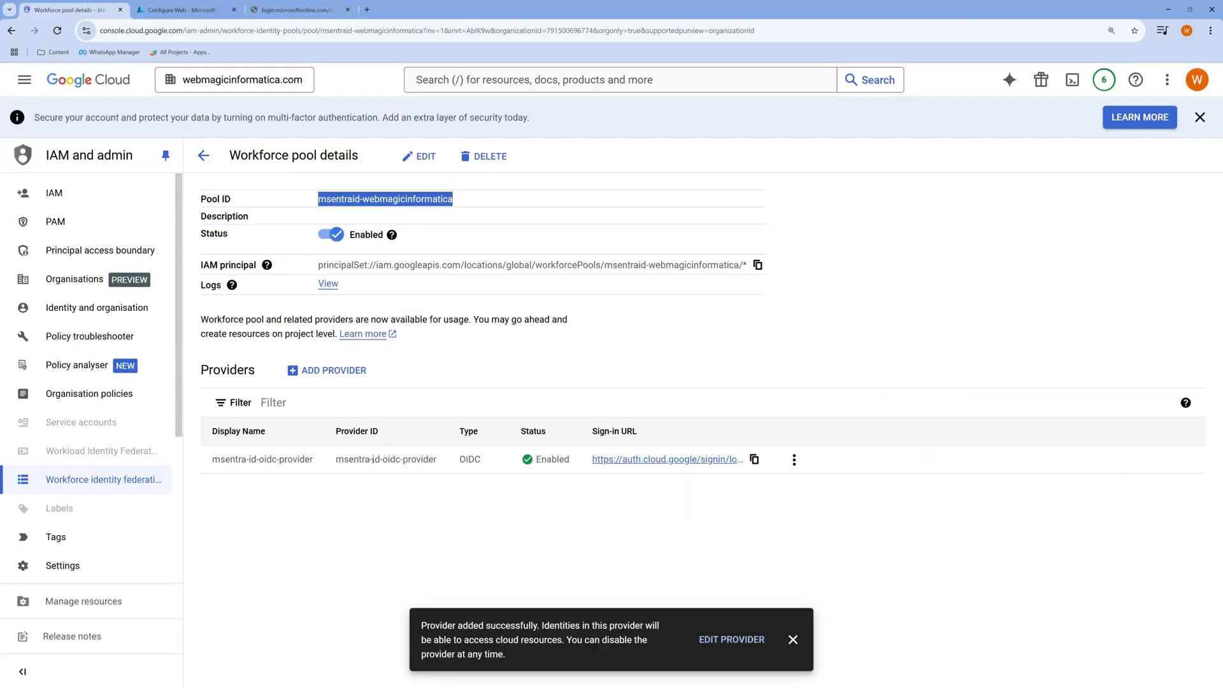
triple_click(426, 459)
key("ctrl+c")
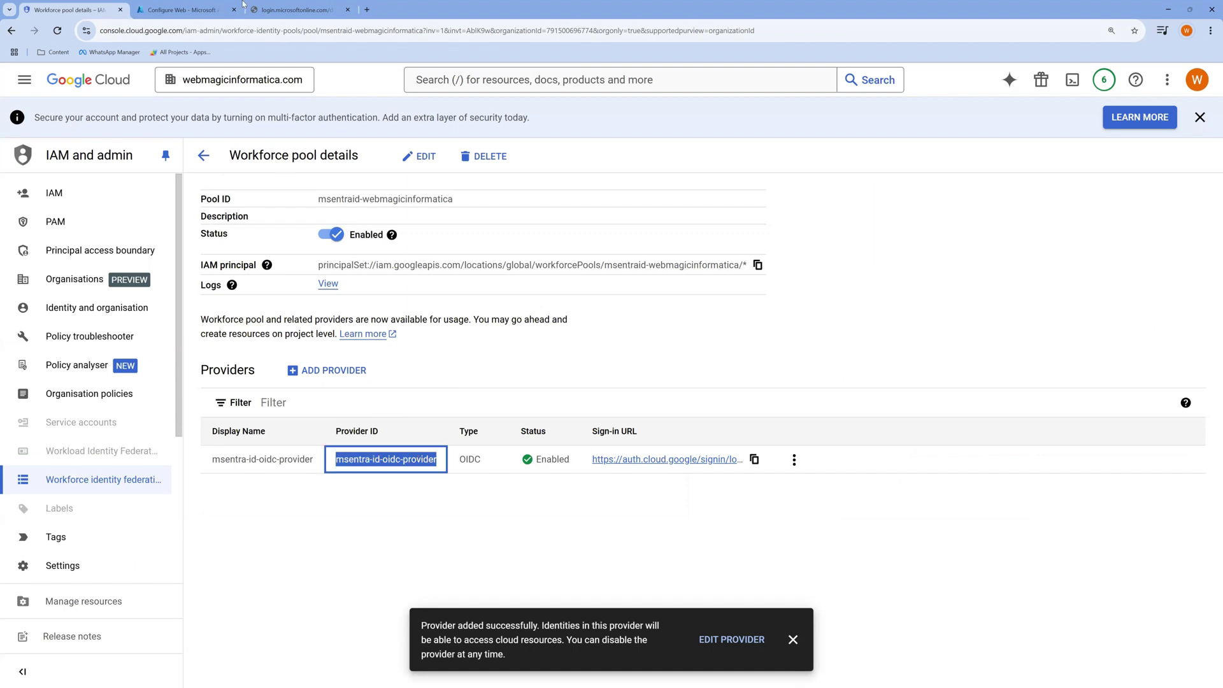
Step: Replace WORKFORCE_PROVIDER_ID with msentra-id-oidc-provider in the redirect URI and save the Web platform
left_click(242, 7)
left_click(286, 7)
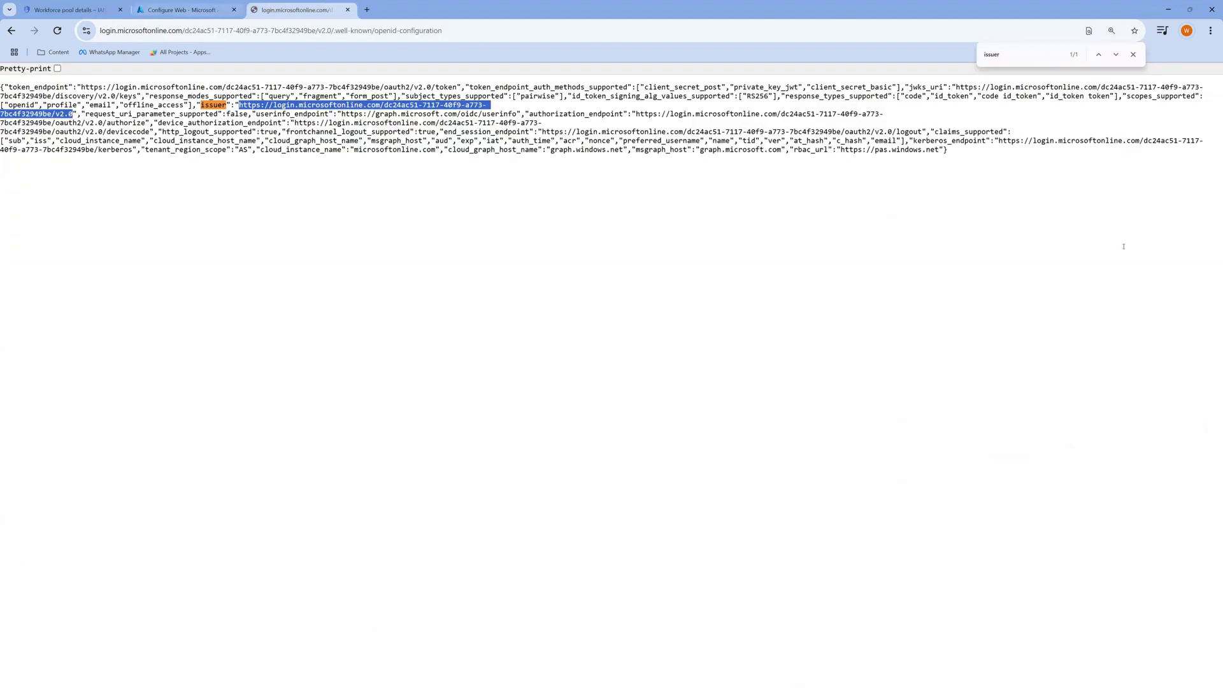
key("ctrl+shift+Tab")
key("End")
key("shift+Left")
key("shift+Left")
key("shift+Left")
key("shift+Left")
key("shift+Left")
key("shift+Left")
key("shift+Left")
key("shift+Left")
key("shift+Left")
key("shift+Left")
key("shift+Left")
key("shift+Left")
key("shift+Left")
key("shift+Left")
key("shift+Left")
key("shift+Left")
key("shift+Left")
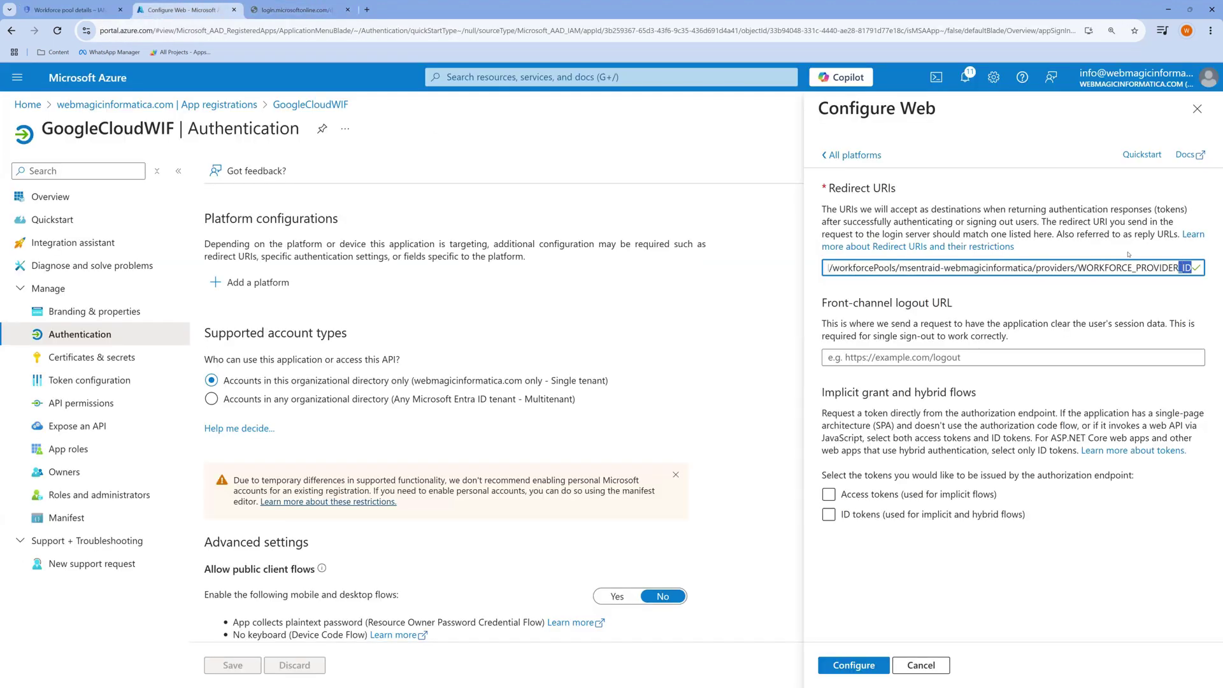
key("shift+Left")
key("shift+Left")
key("shift+Left")
key("shift+Left")
key("ctrl+v")
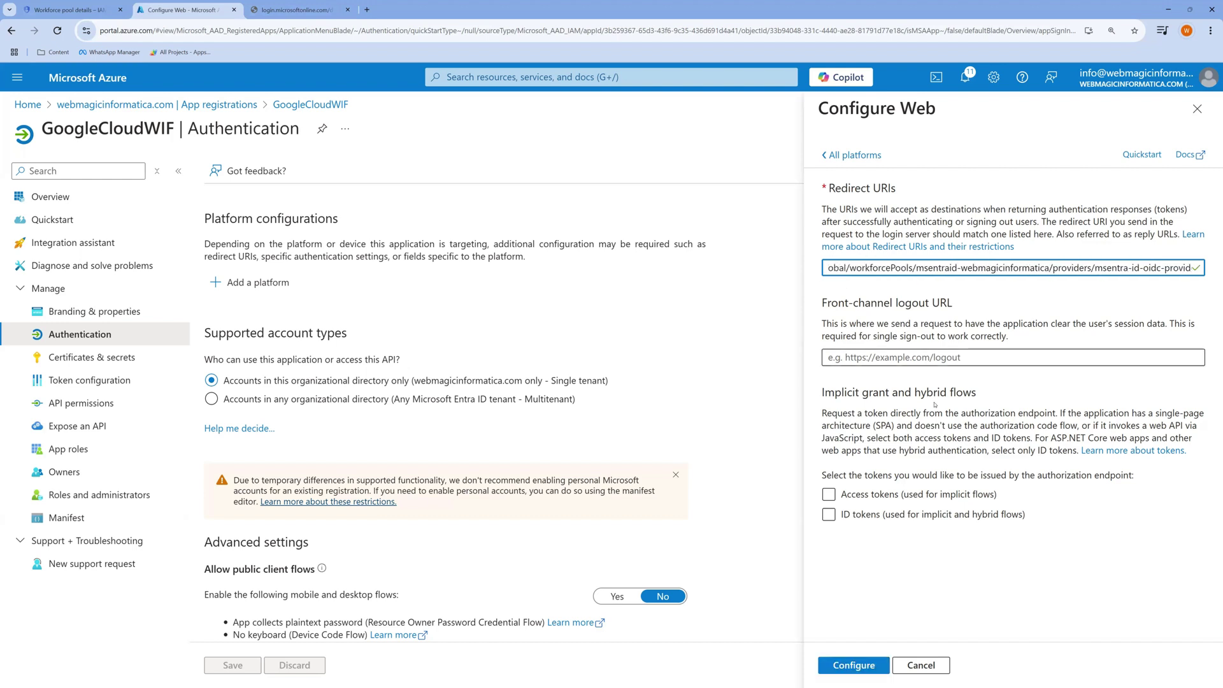
left_click(867, 666)
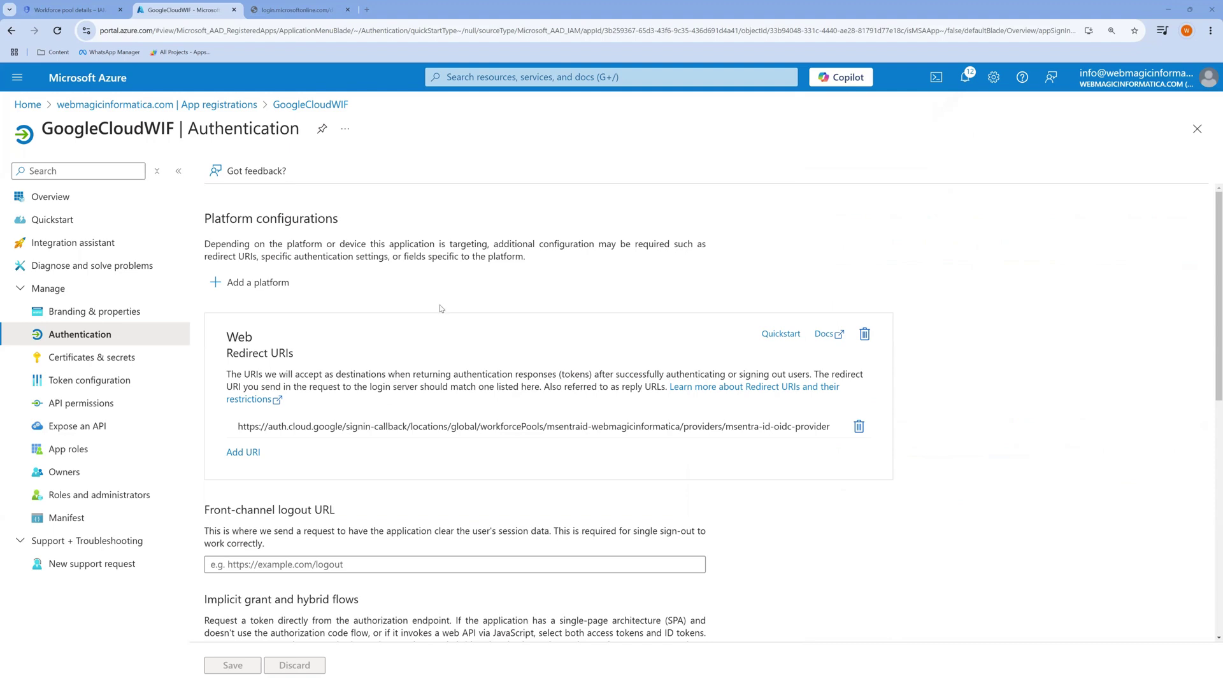
Step: Go to the directory's Users list and start creating a new user
left_click(209, 106)
left_click(77, 291)
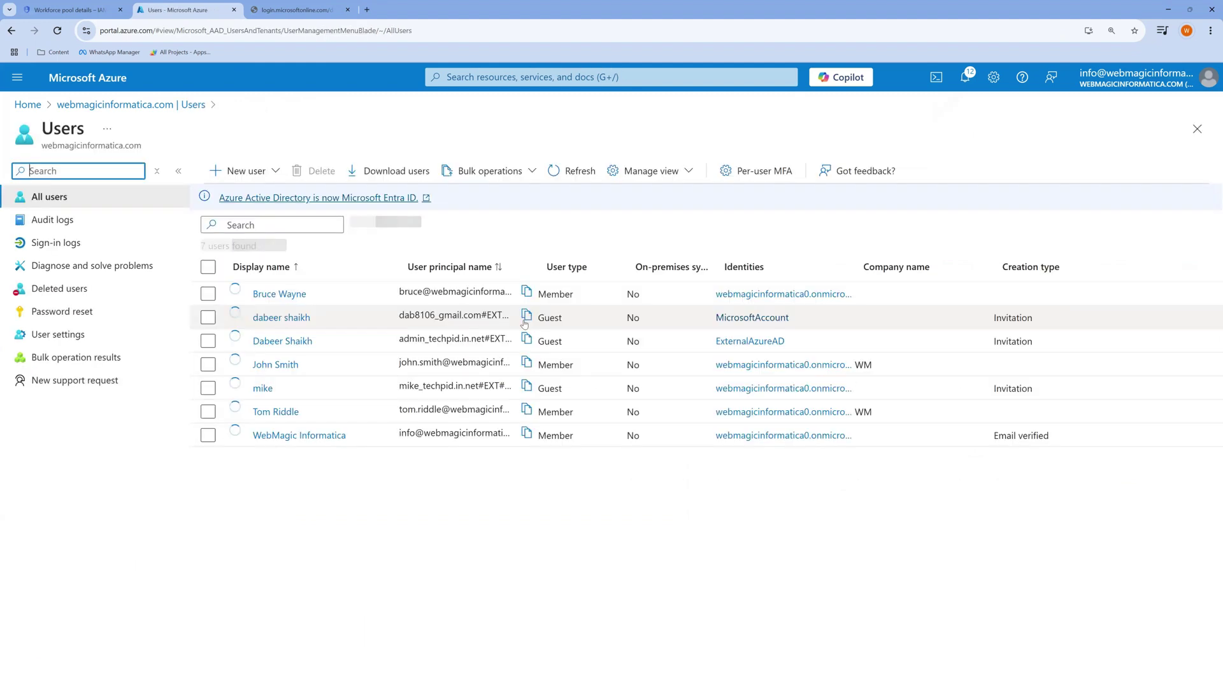
left_click(246, 171)
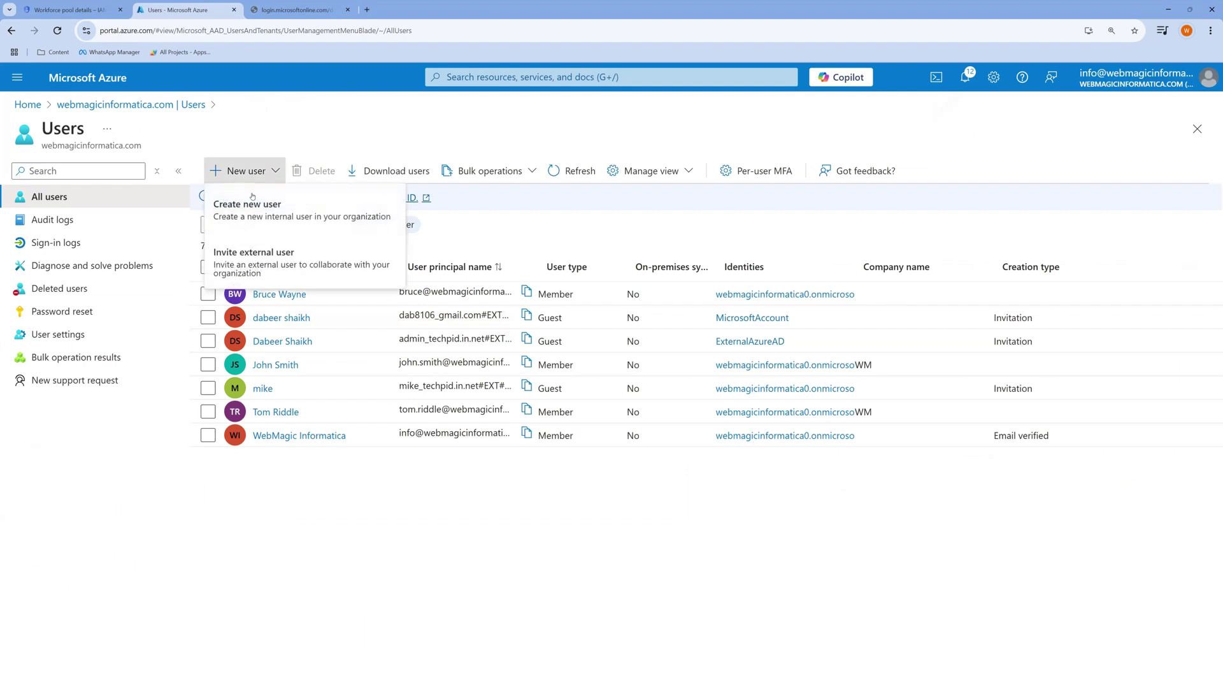
left_click(252, 203)
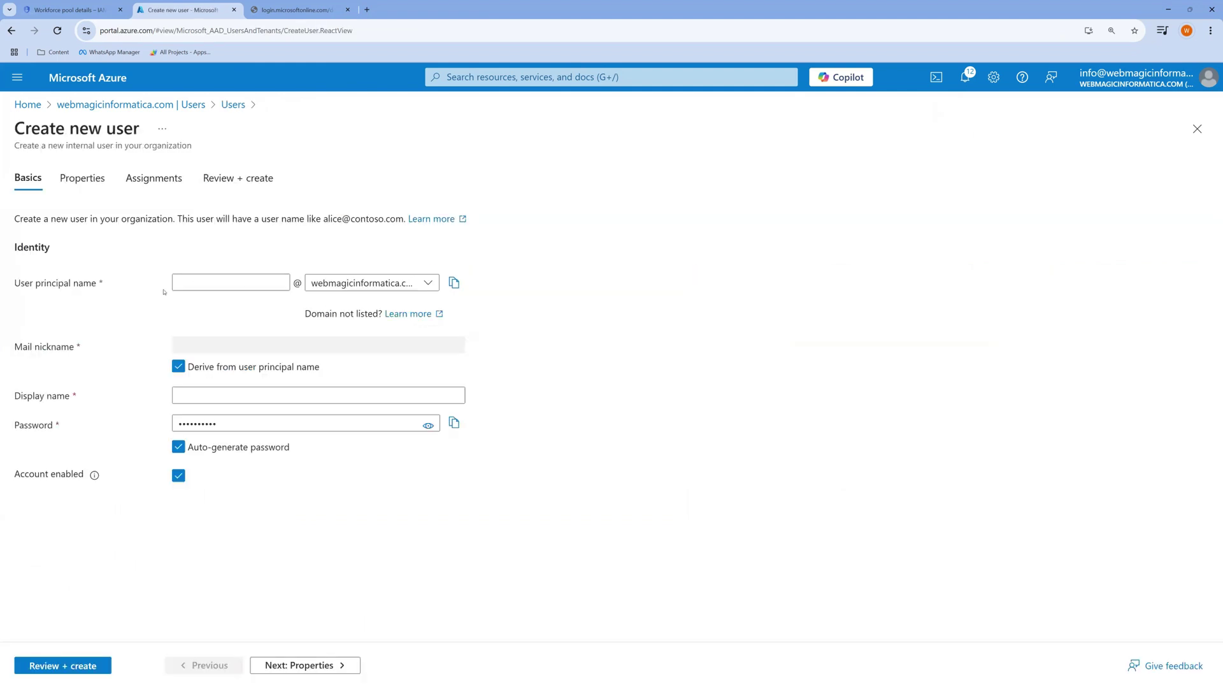
Step: Enter user principal name 'test' and display name 'Test User'
left_click(185, 283)
type("test")
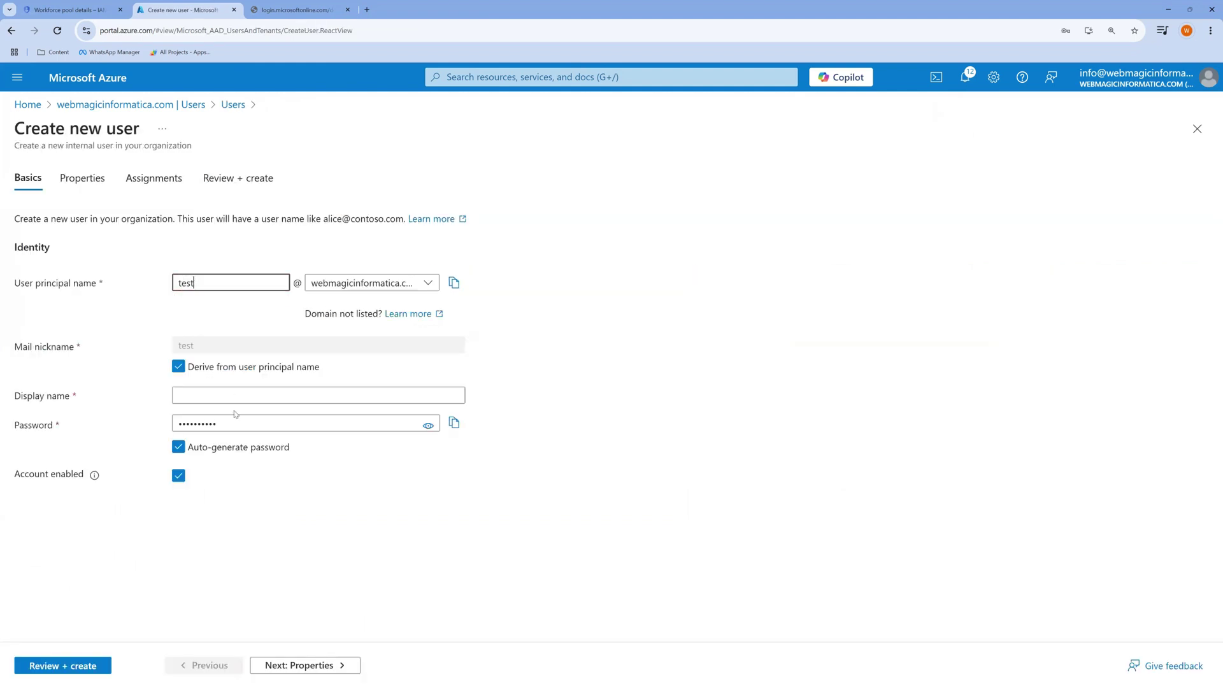
left_click(191, 395)
type("Tes")
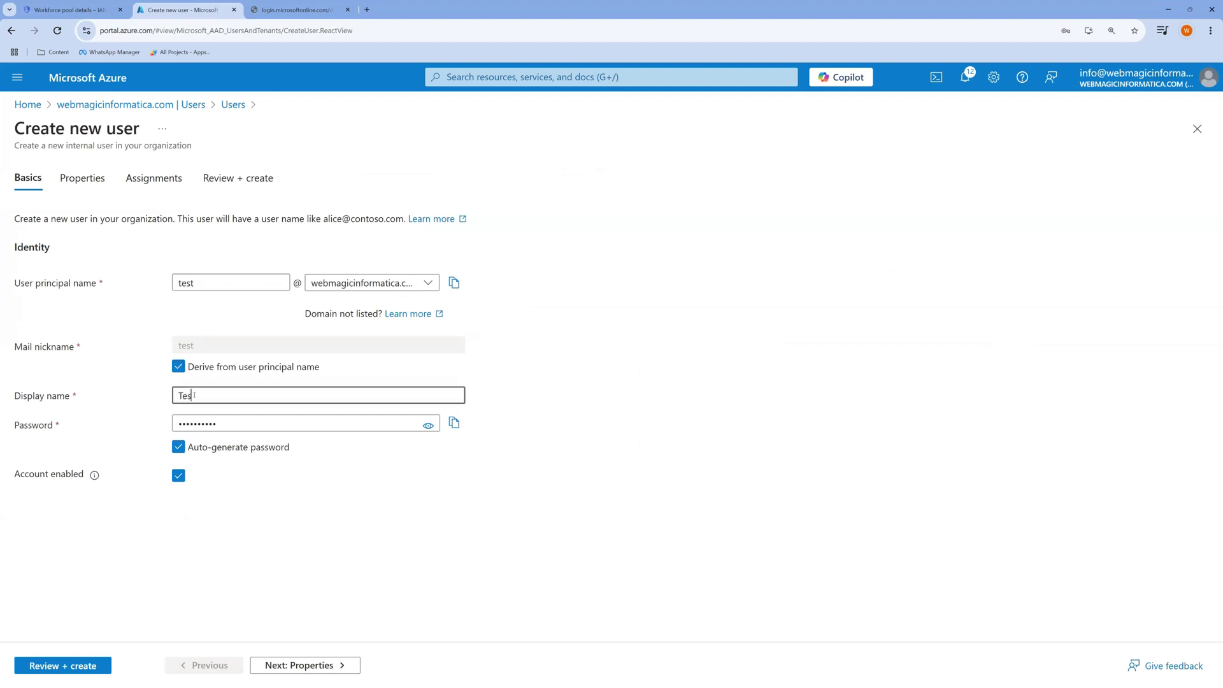
type("t USer")
key("BackSpace")
key("BackSpace")
key("BackSpace")
type("ser")
Step: Turn off auto-generated password, type a manual password, then review and create the user
left_click(226, 447)
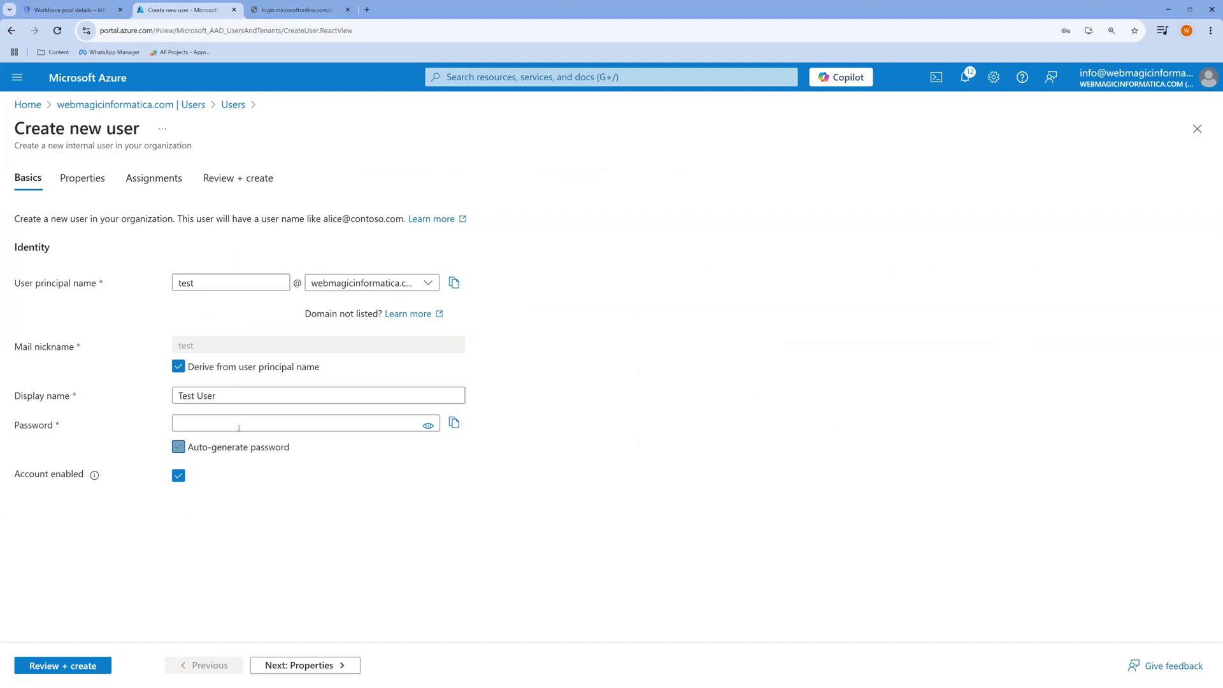
left_click(239, 426)
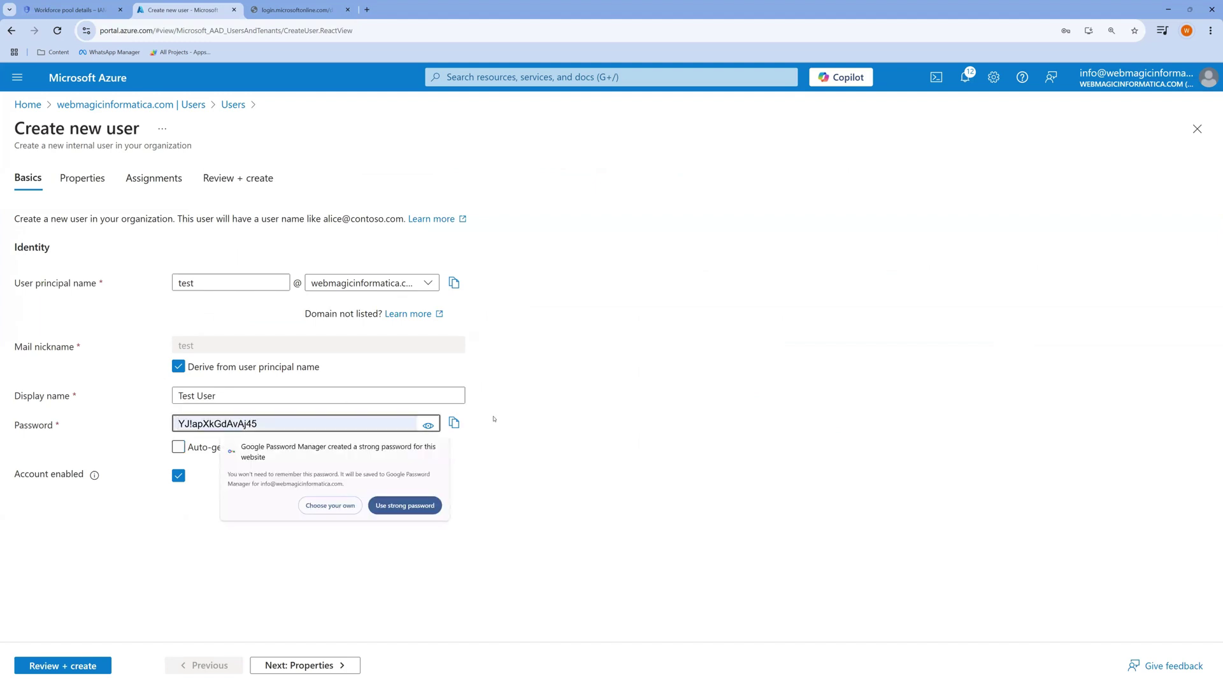
left_click(519, 436)
left_click(370, 423)
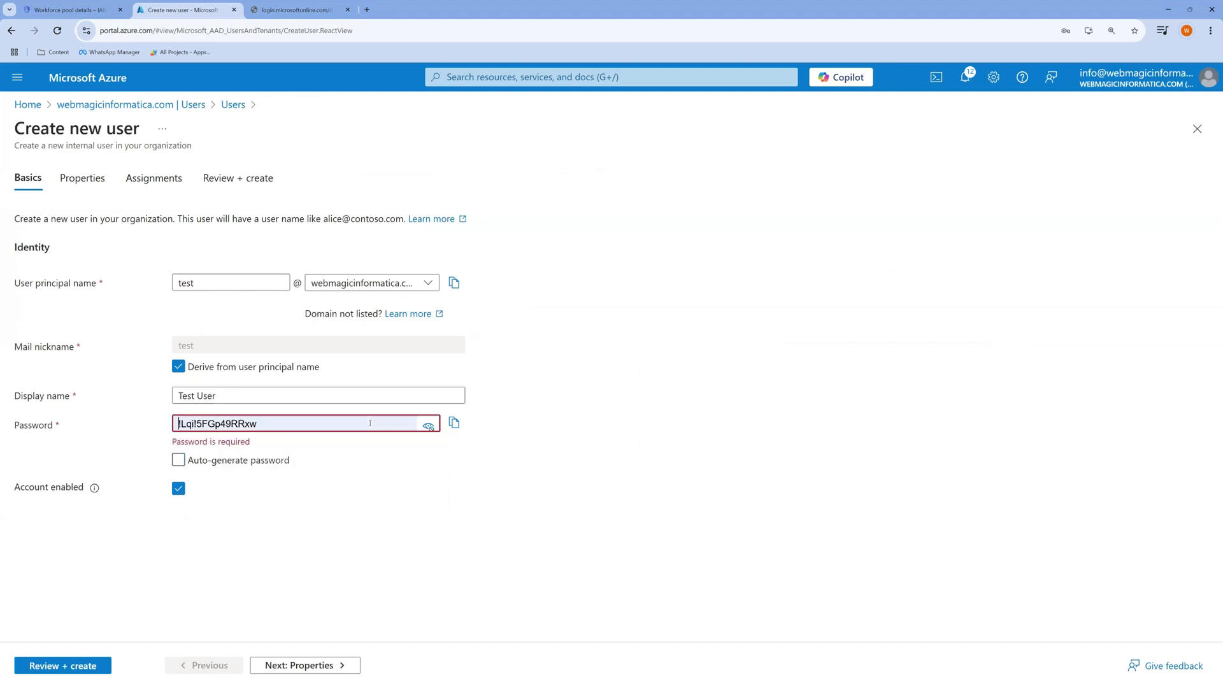
left_click(370, 423)
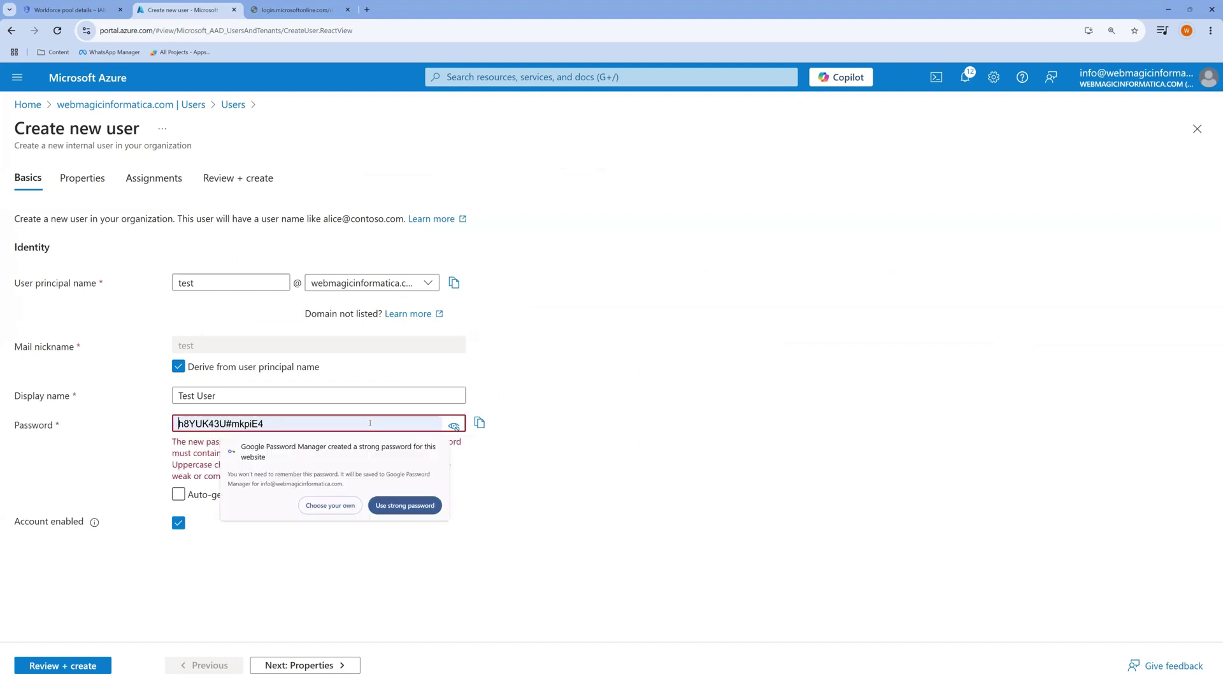
left_click(373, 423)
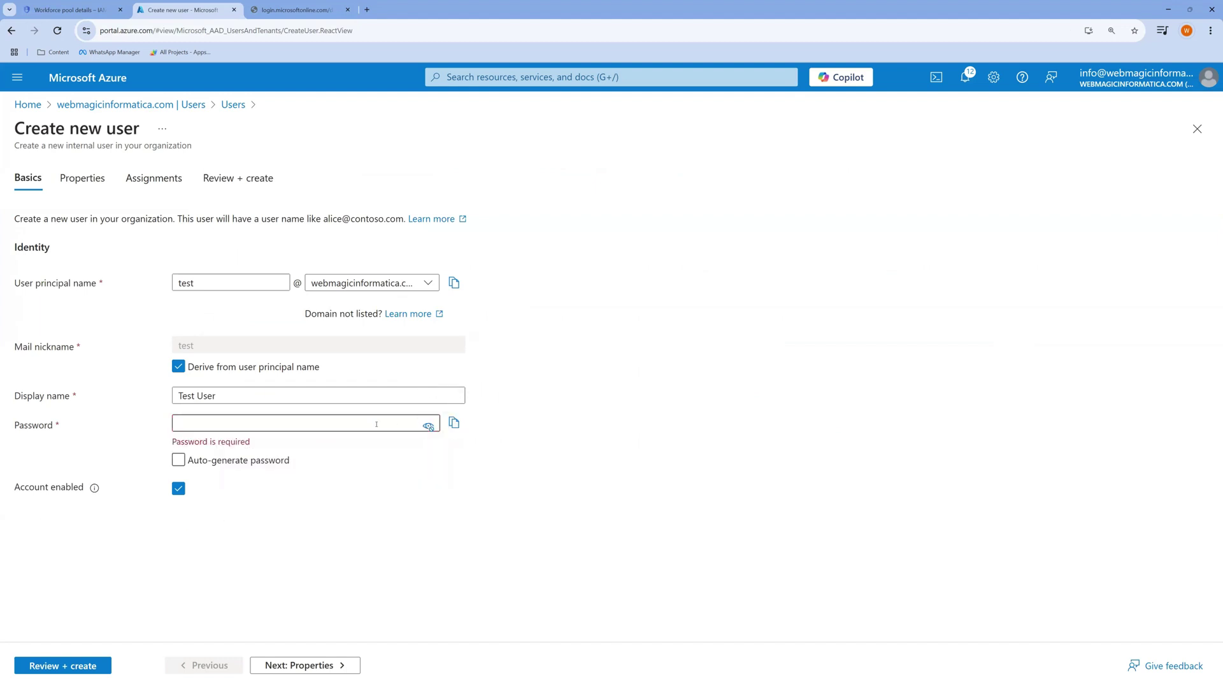
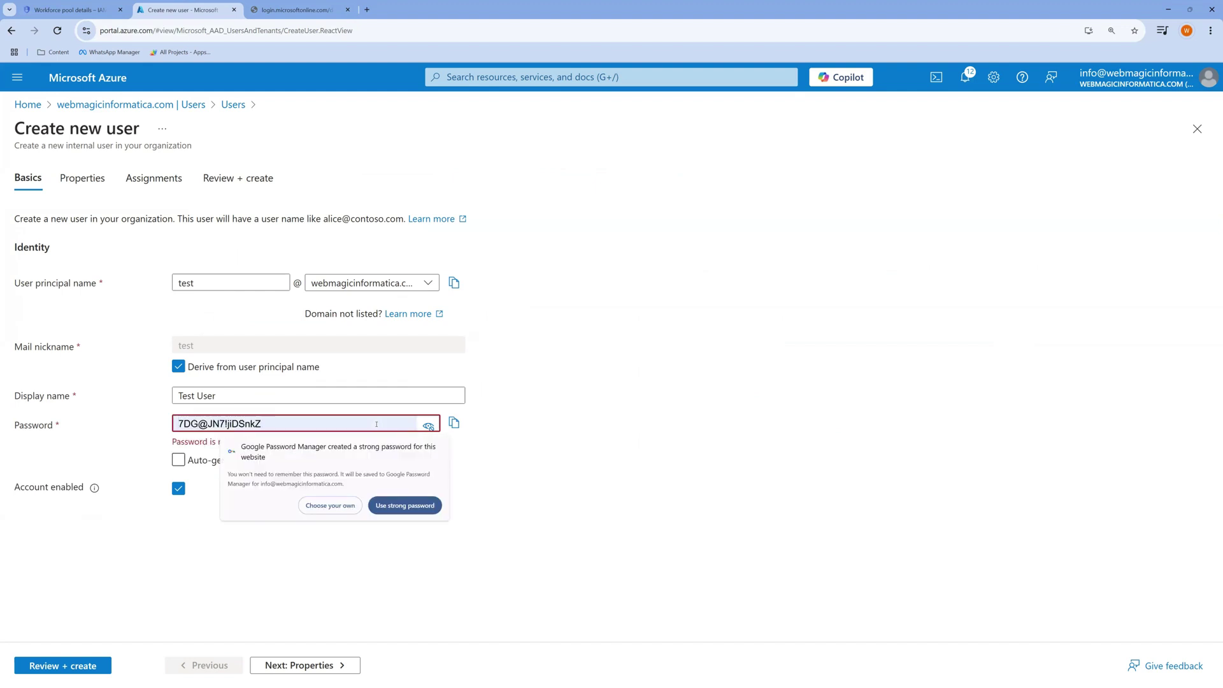
left_click(365, 422)
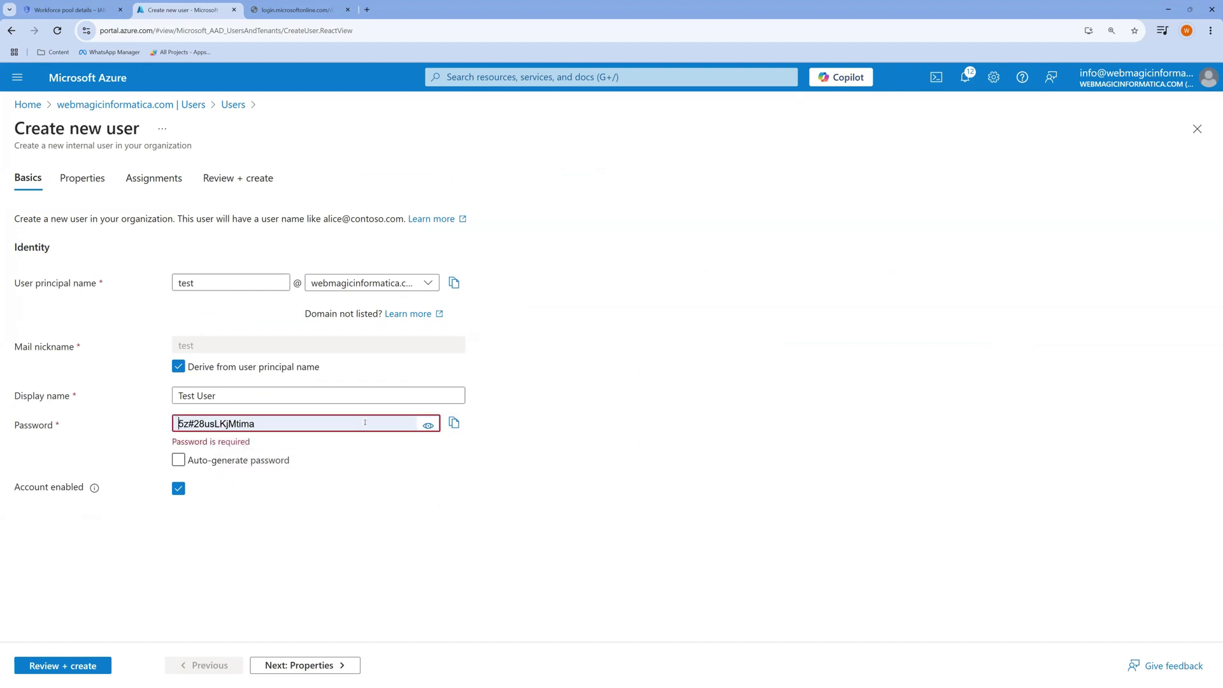
key("BackSpace")
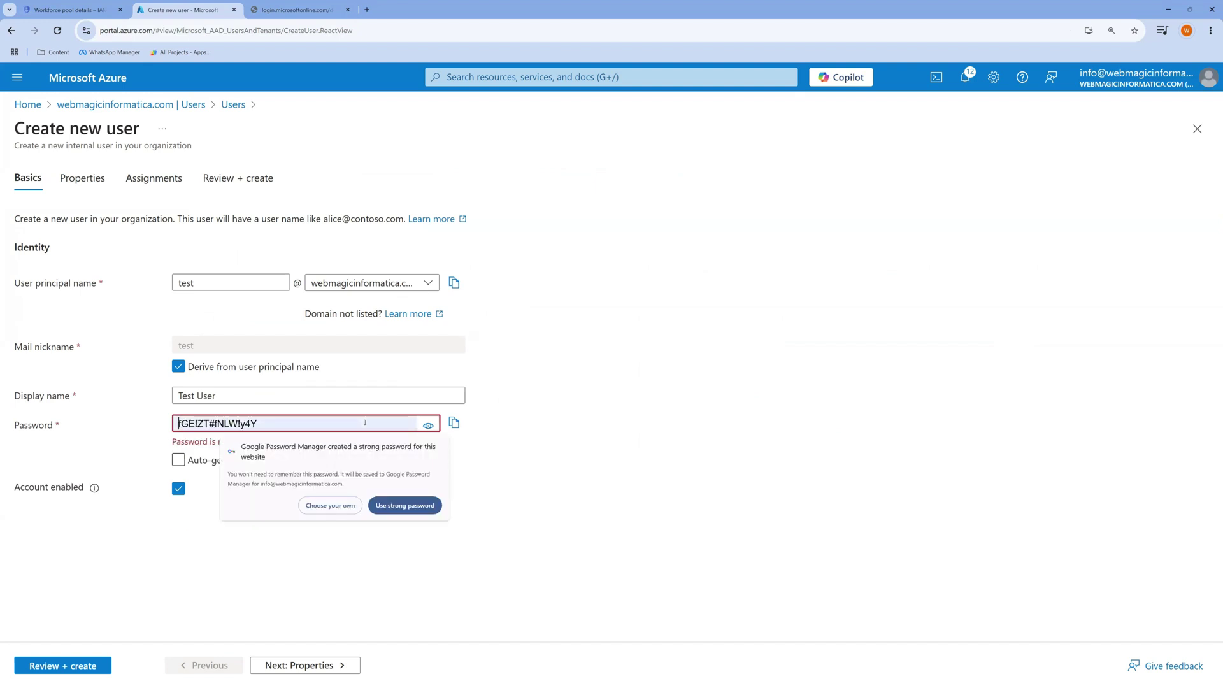
key("BackSpace")
key("BackSpace")
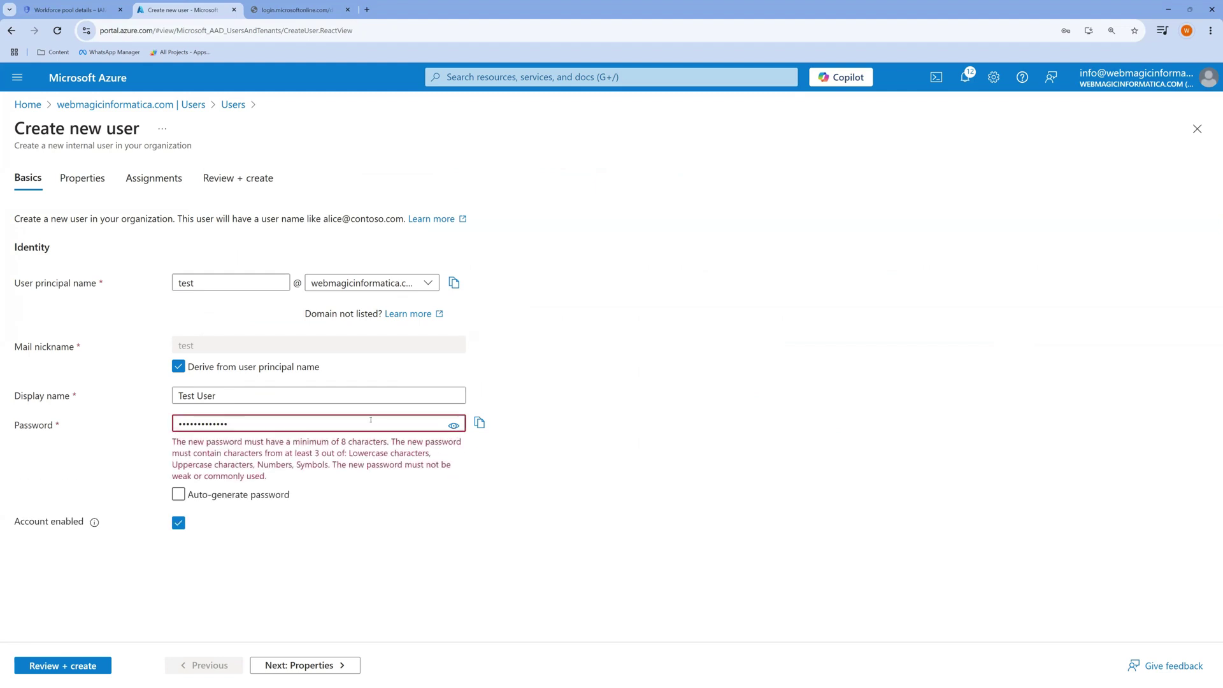
key("ctrl+a")
left_click(344, 538)
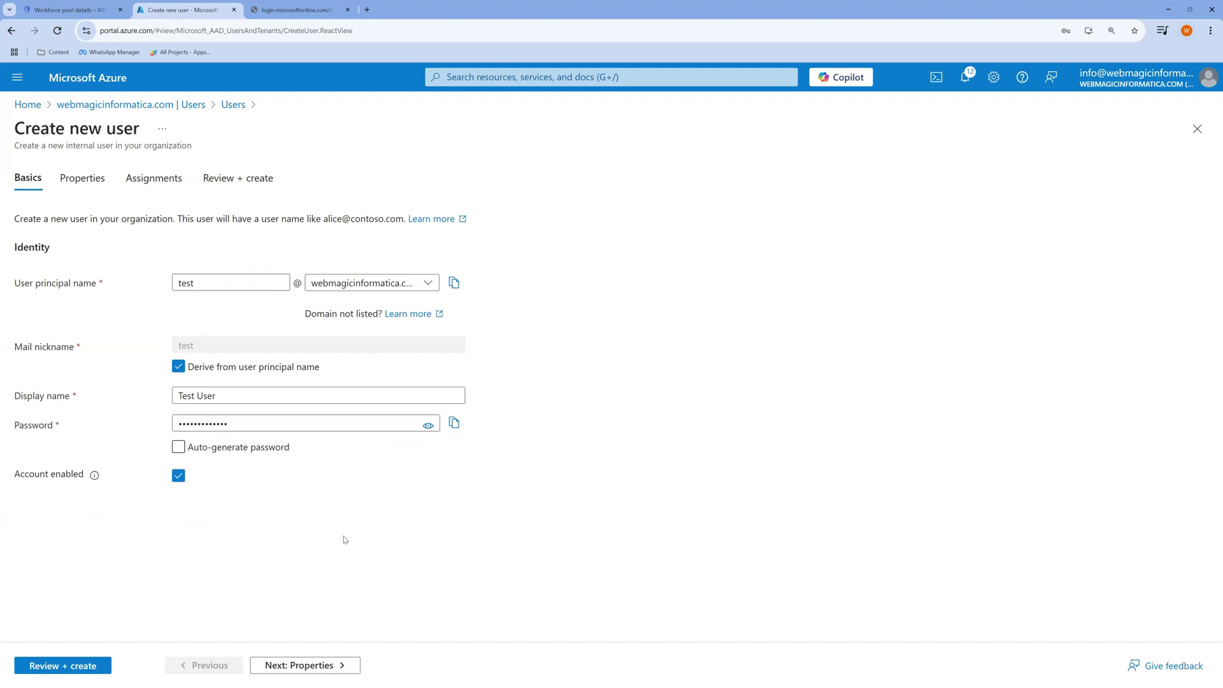
left_click(64, 666)
left_click(64, 669)
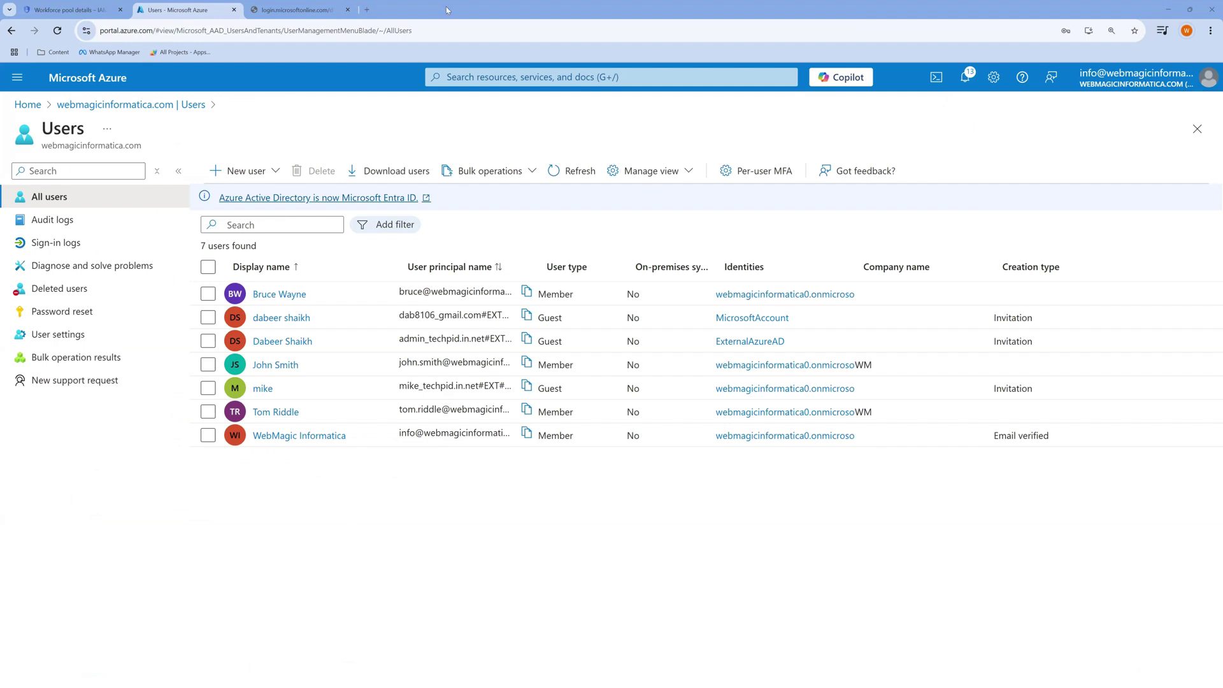
Step: Switch to teamforwin-api-project under api-development > production-api and show its IAM permissions
key("ctrl+shift+Tab")
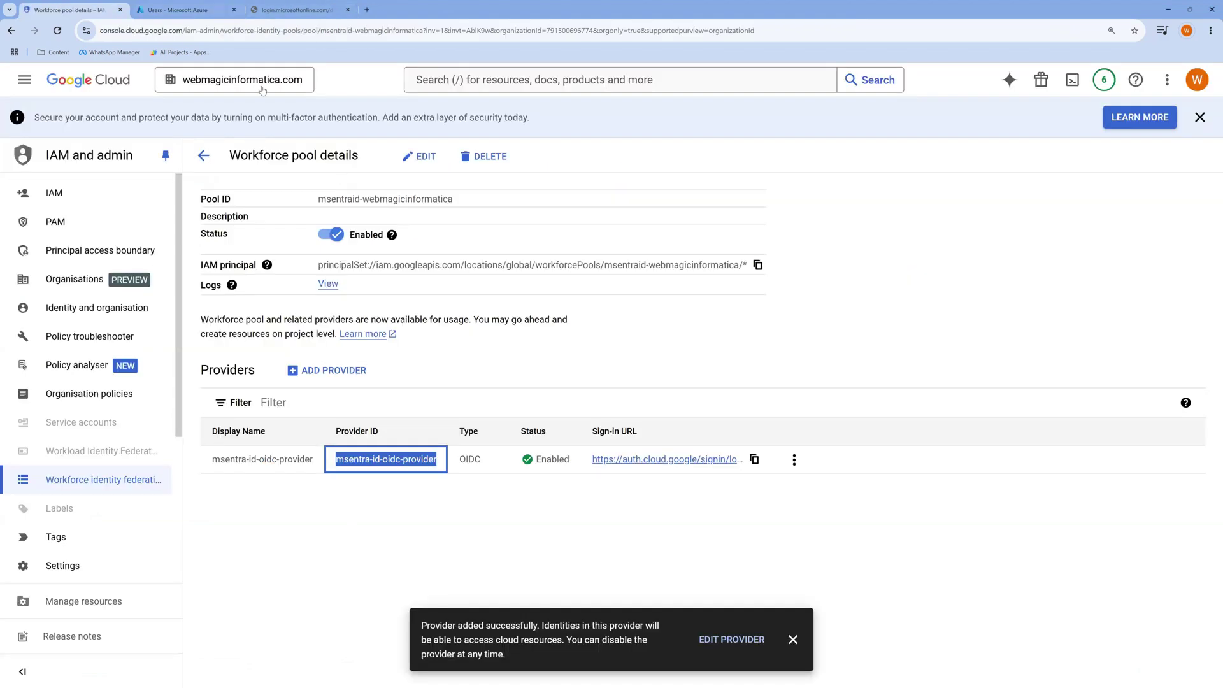
left_click(261, 90)
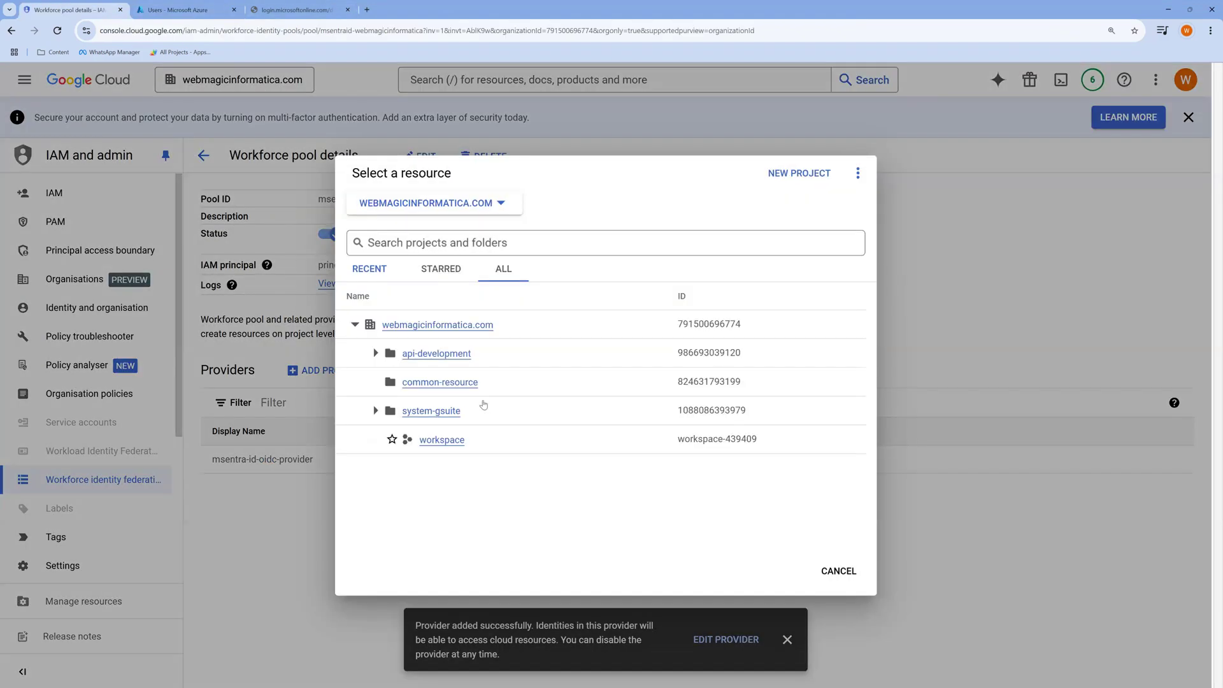
left_click(375, 353)
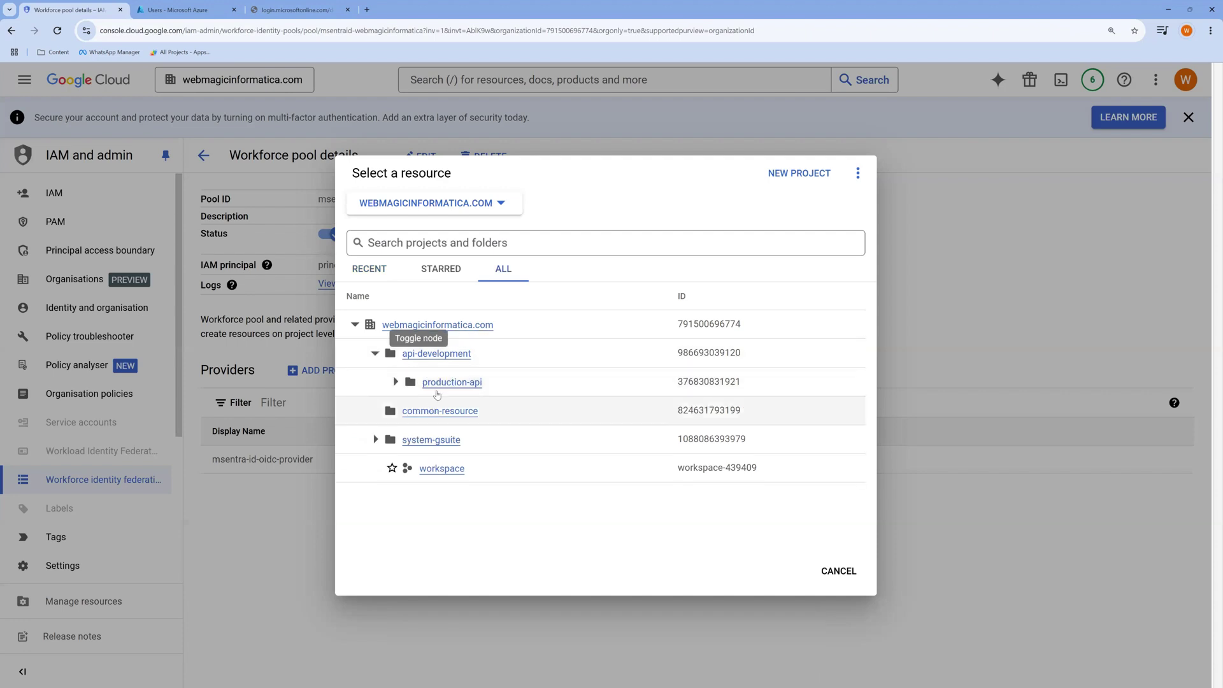
left_click(396, 381)
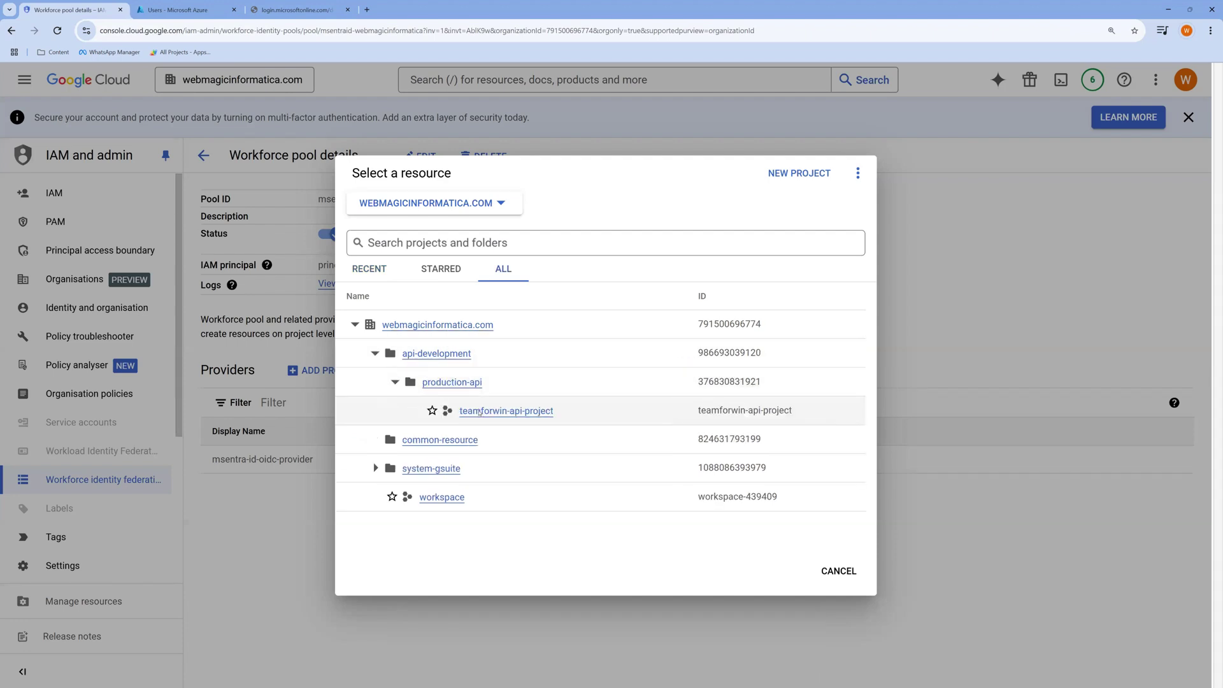
left_click(479, 411)
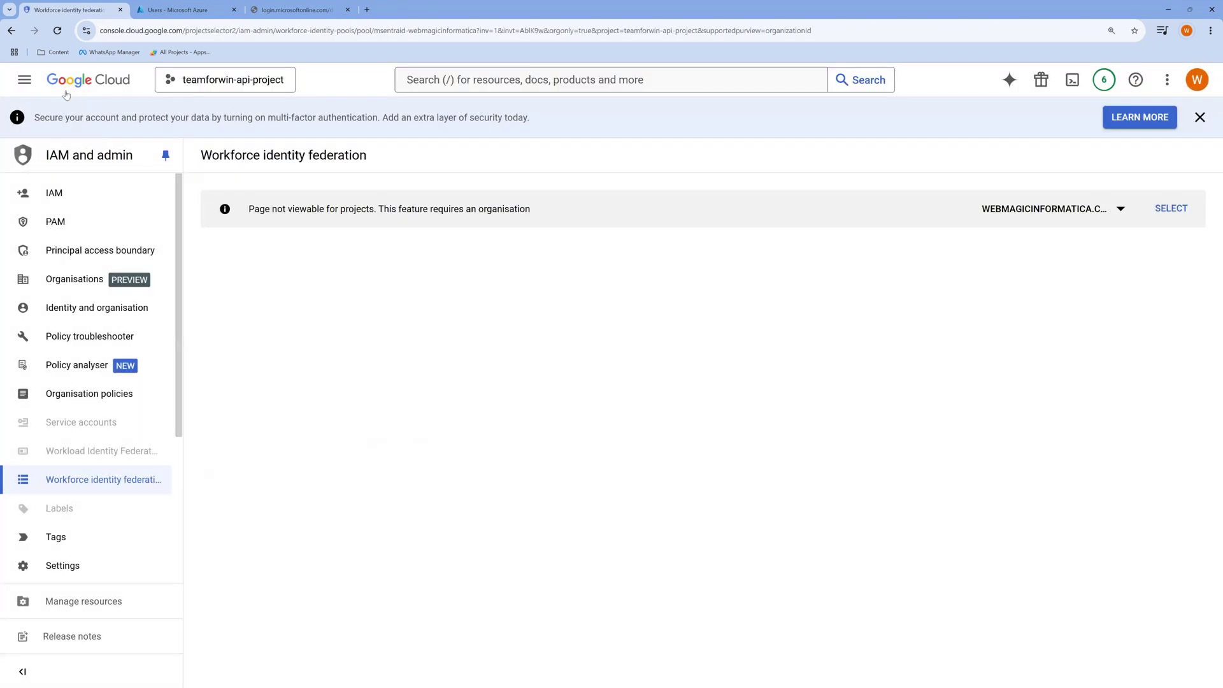
left_click(67, 191)
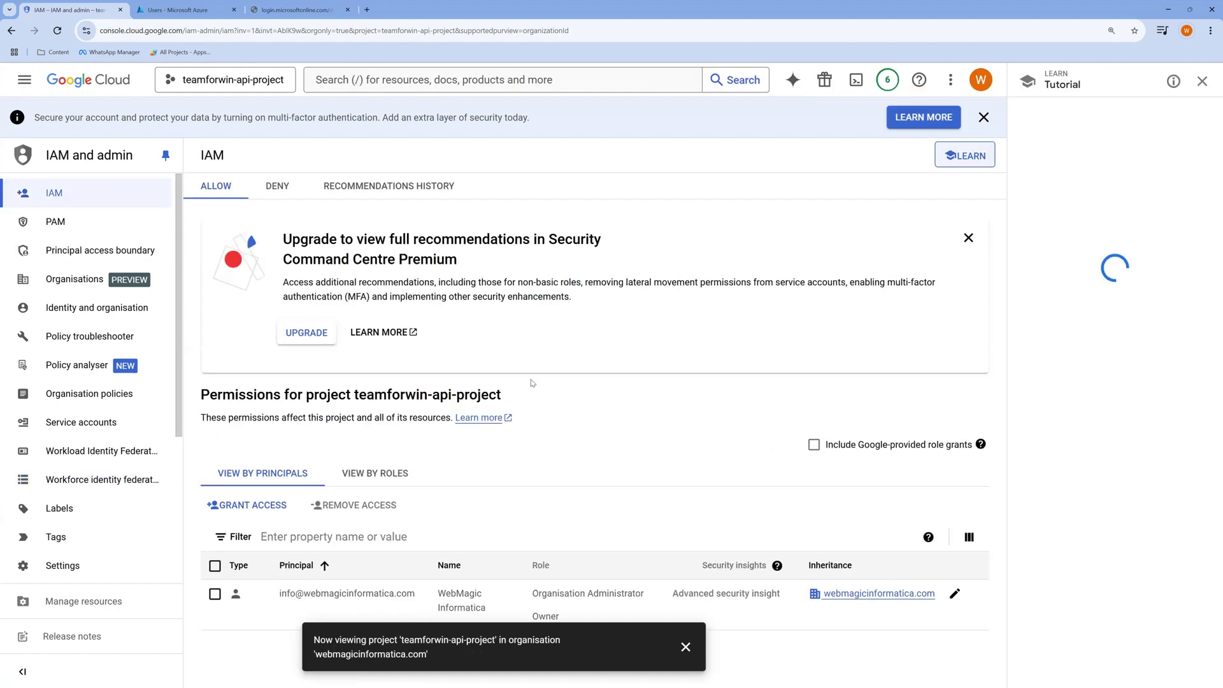
Step: Close the tutorial panel, begin granting access and paste a workforce-pool principal identifier
left_click(1201, 81)
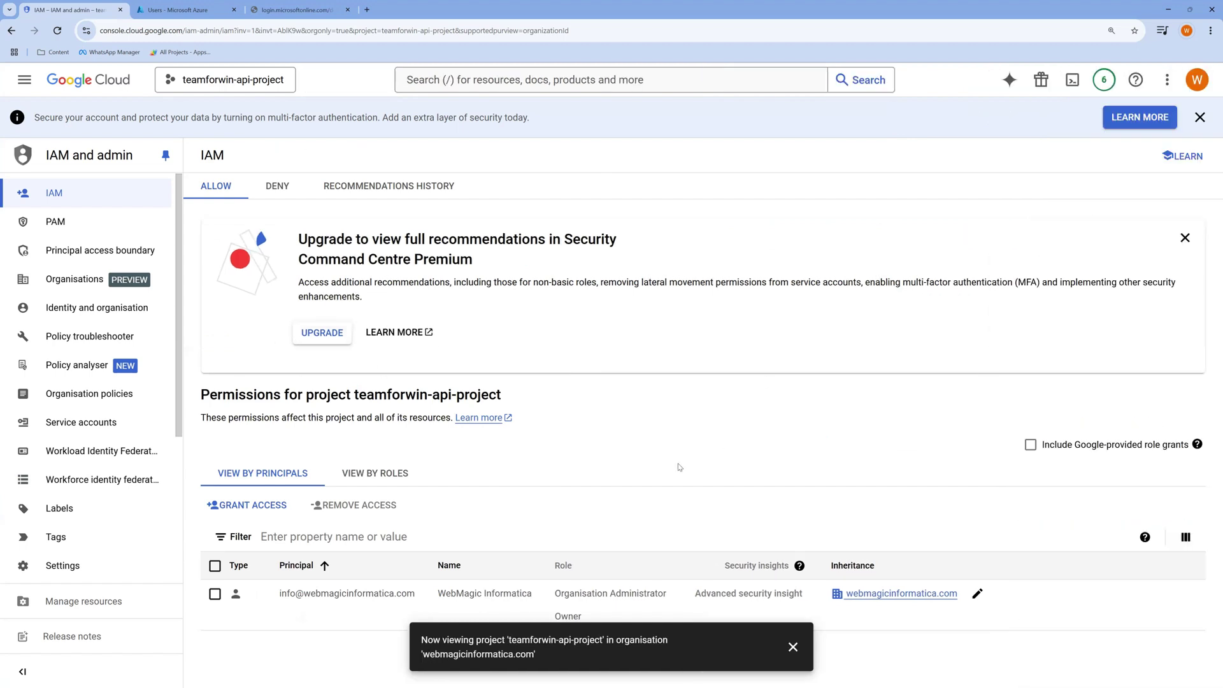
left_click(246, 503)
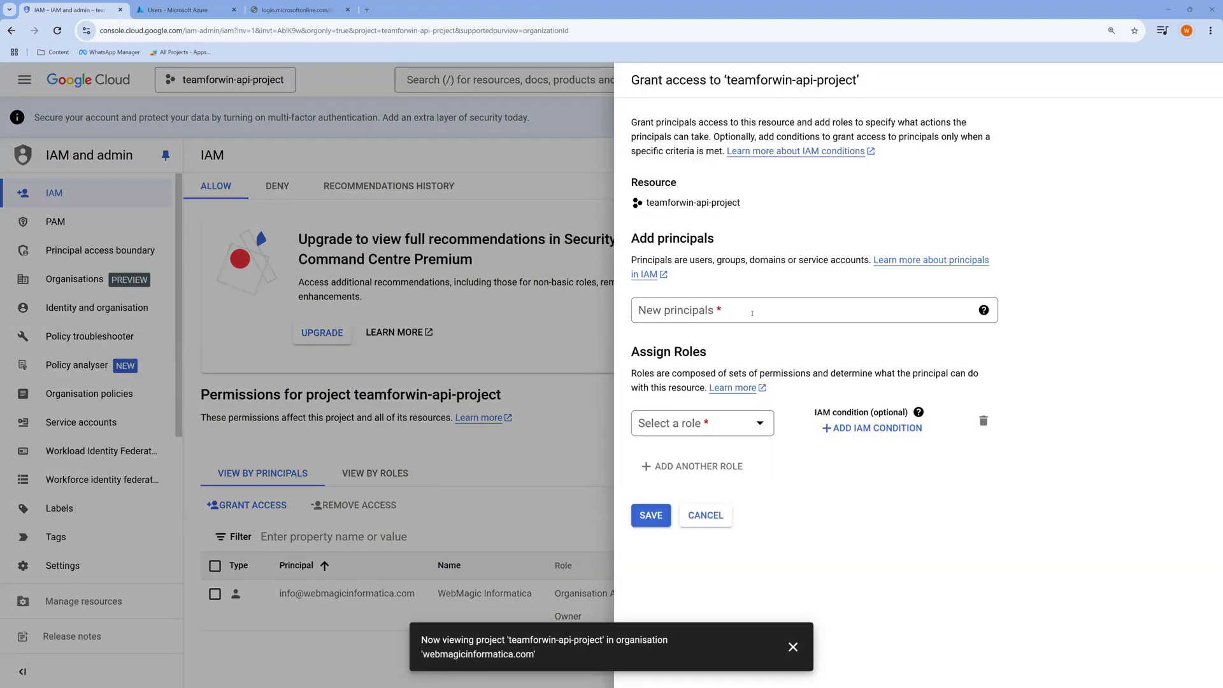
left_click(753, 312)
key("ctrl+v")
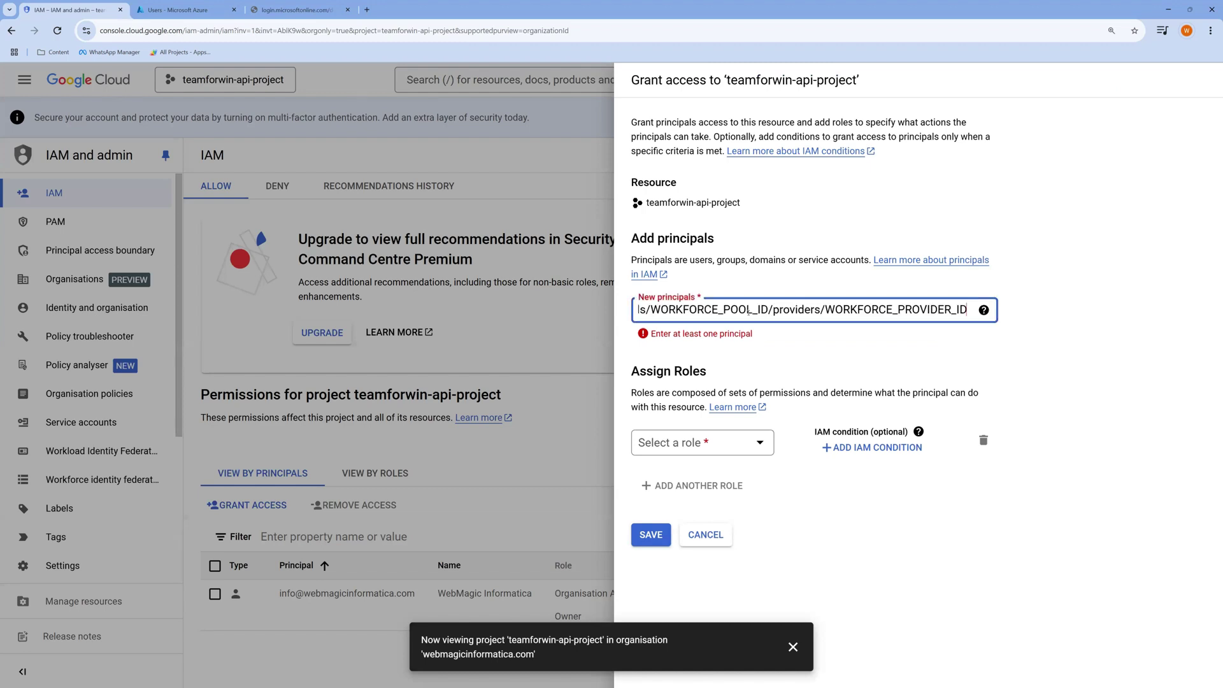
key("ctrl+a")
key("BackSpace")
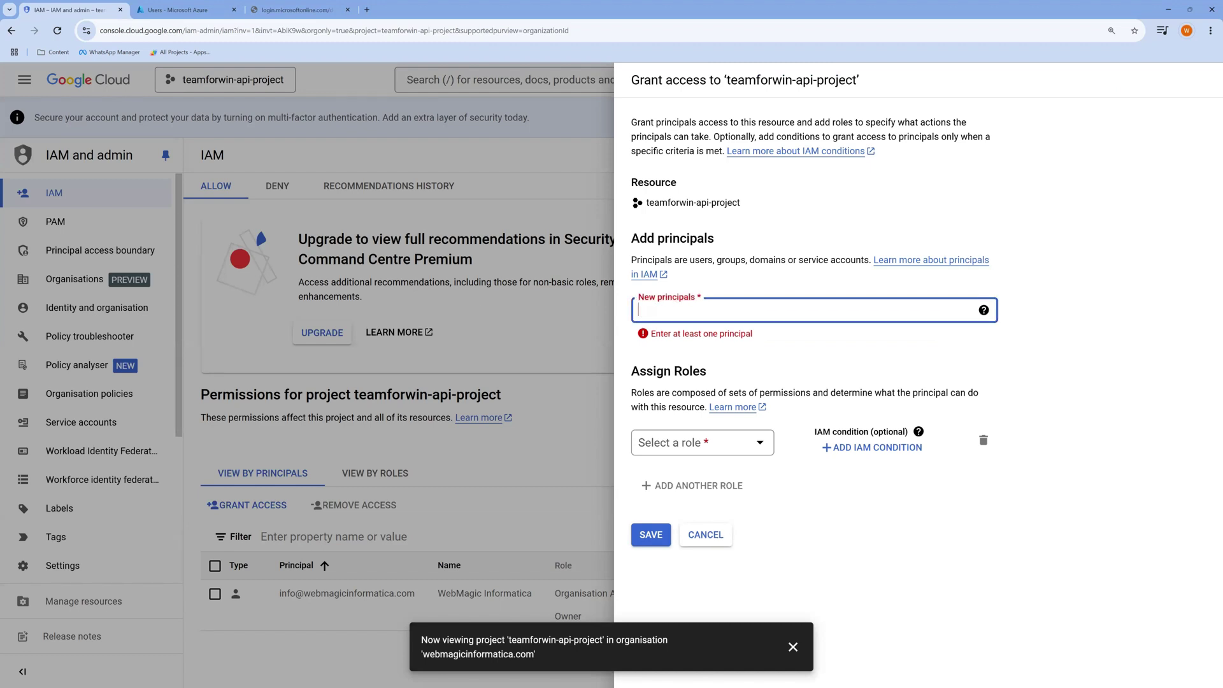
key("alt+Tab")
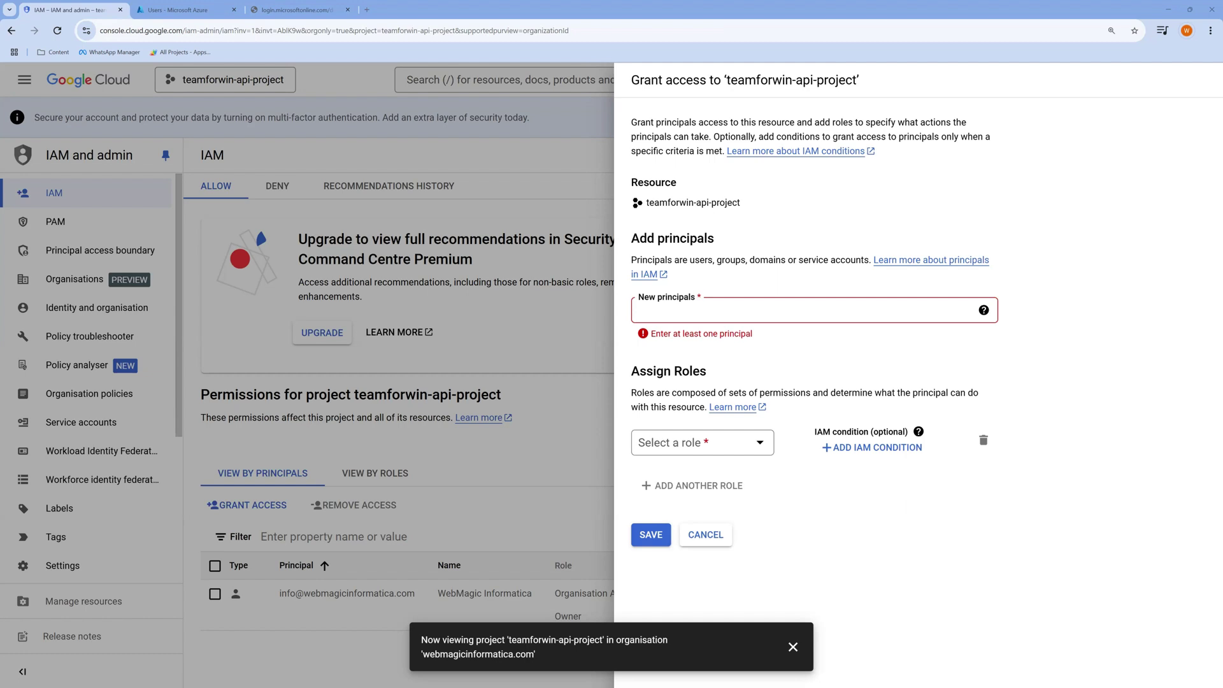
left_click(659, 320)
key("ctrl+v")
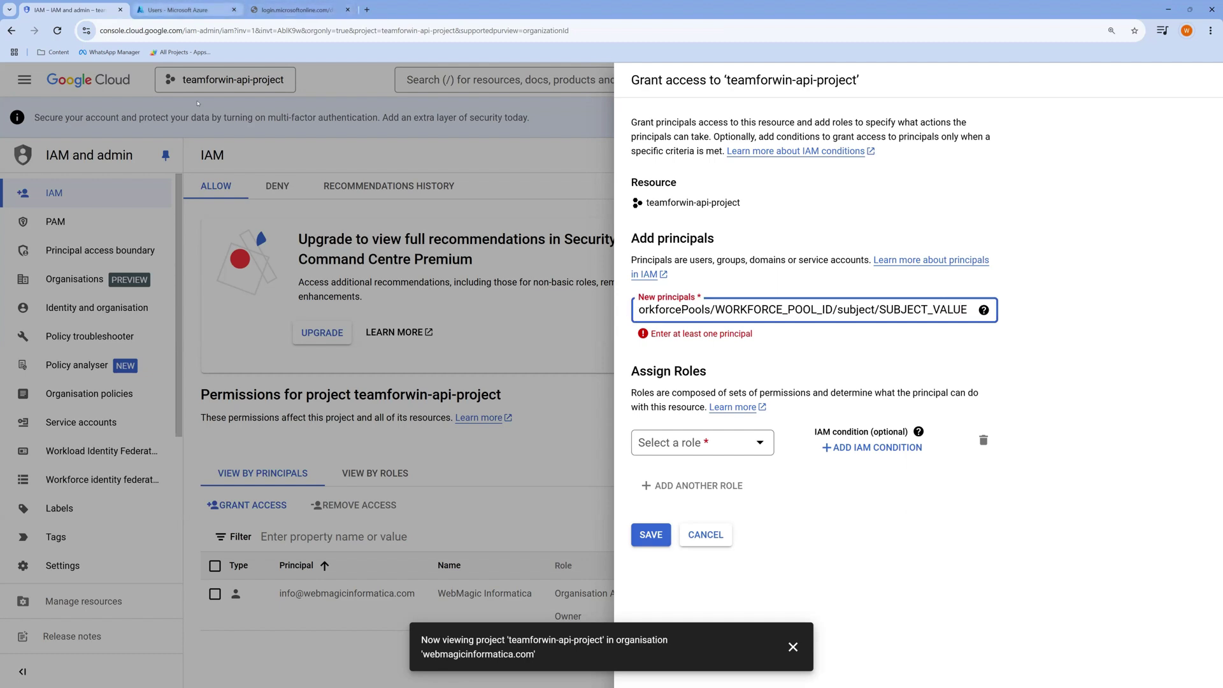
Step: Duplicate the IAM tab, then cancel the Grant access form and reopen it empty
right_click(86, 17)
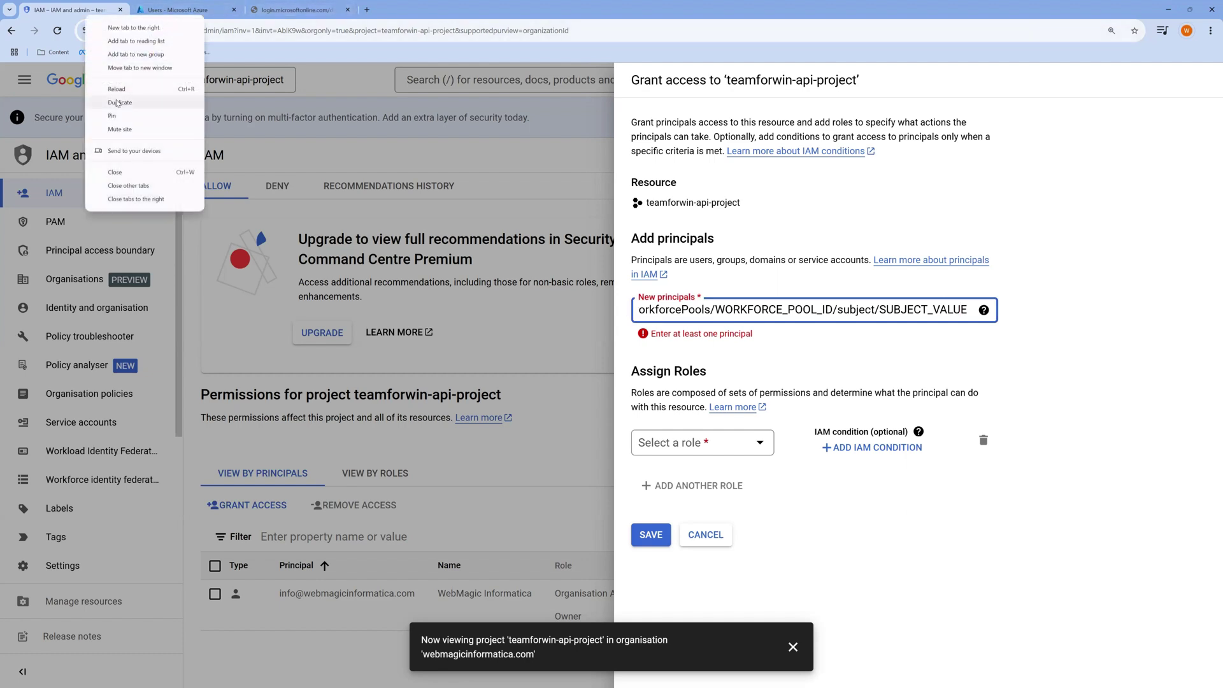
left_click(153, 103)
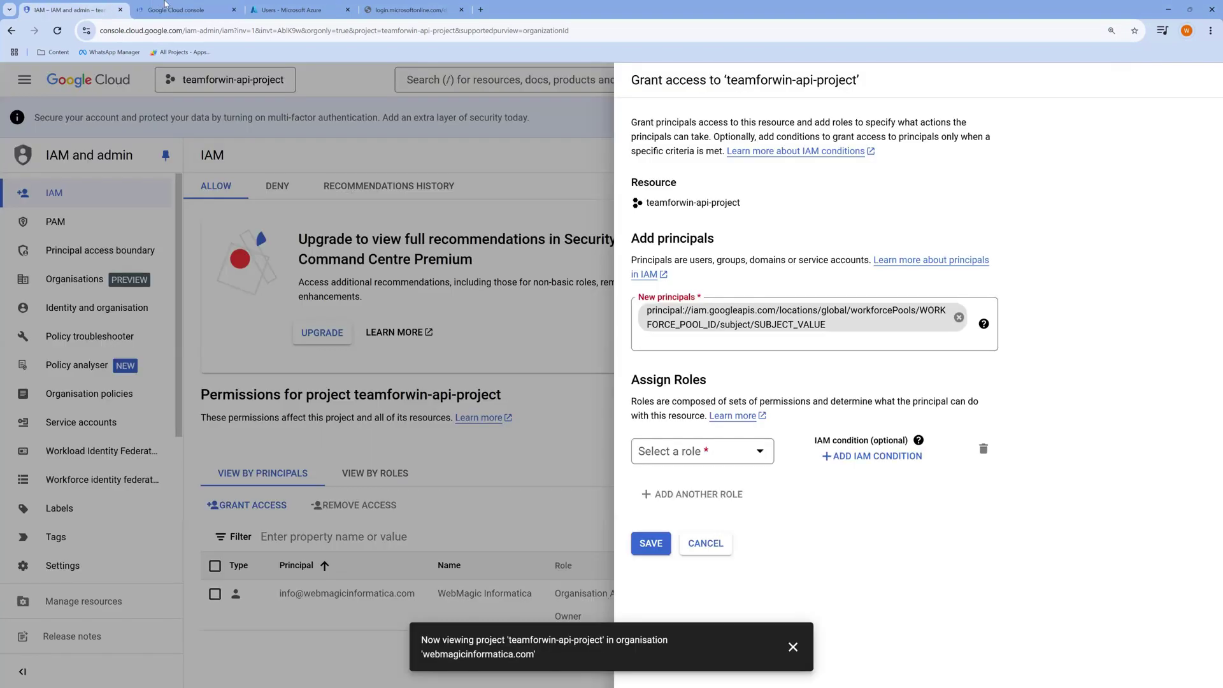
key("ctrl+1")
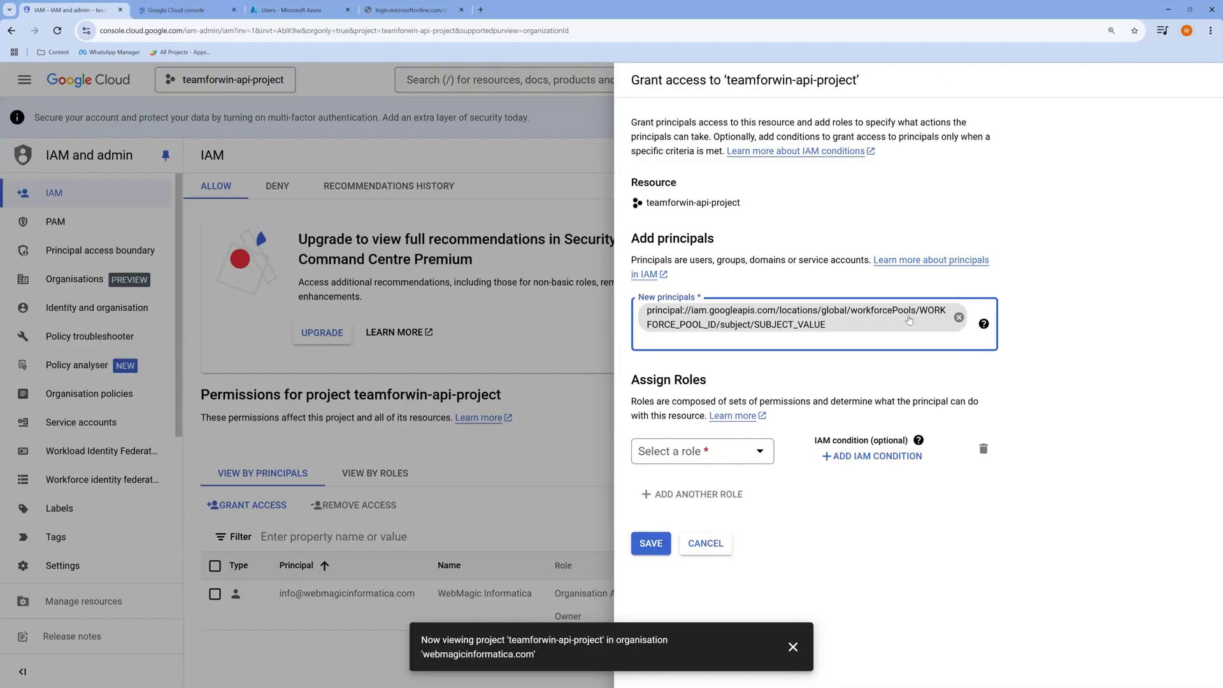
left_click(911, 319)
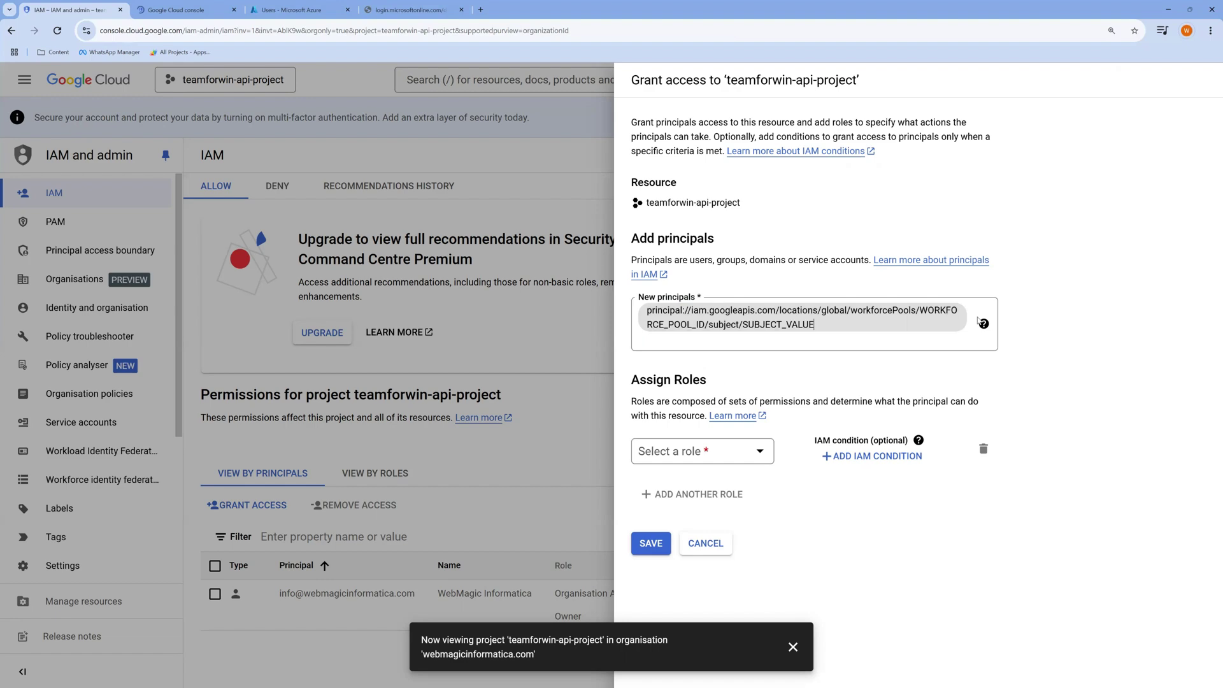
left_click(954, 313)
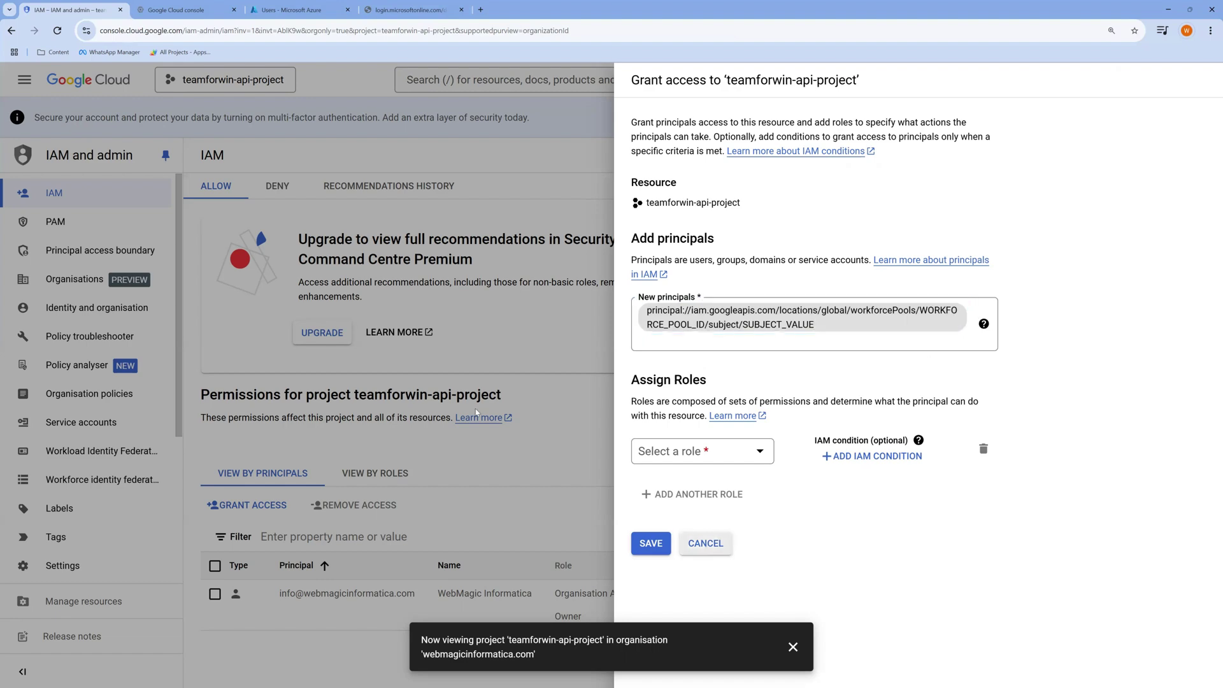
left_click(706, 544)
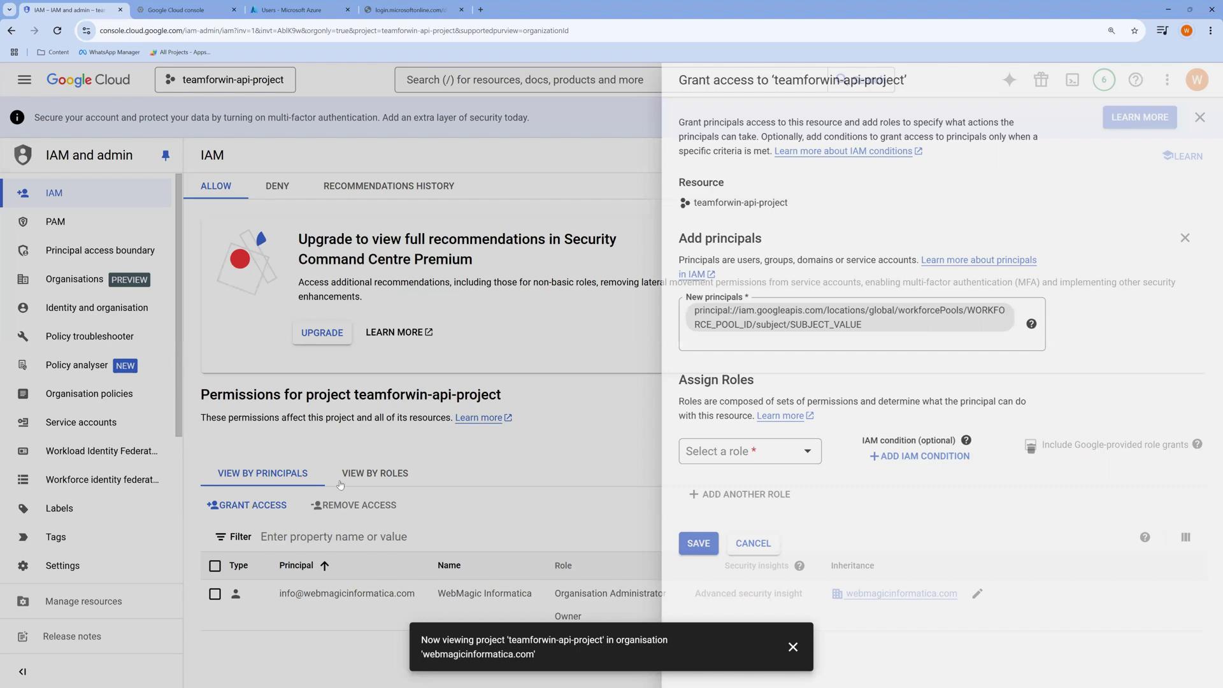
left_click(253, 504)
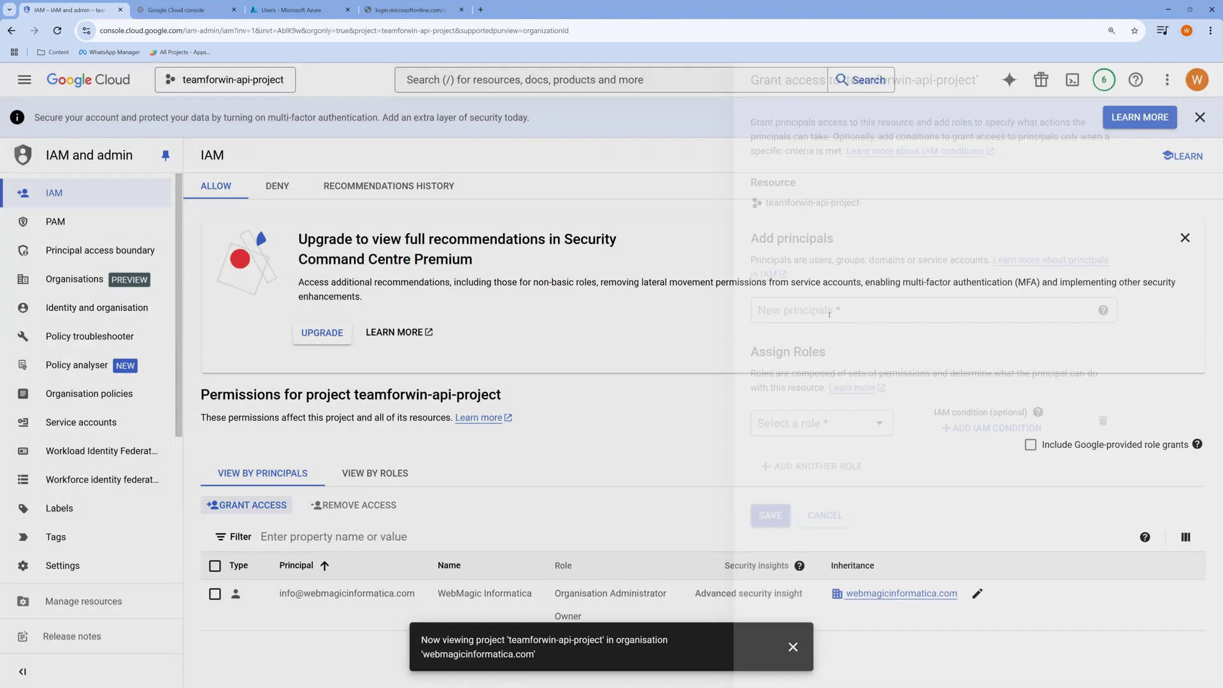
Step: Enter the workforce principal for pool msentraid-webmagicinformatica with subject 'test' as a new principal
left_click(829, 310)
key("ctrl+v")
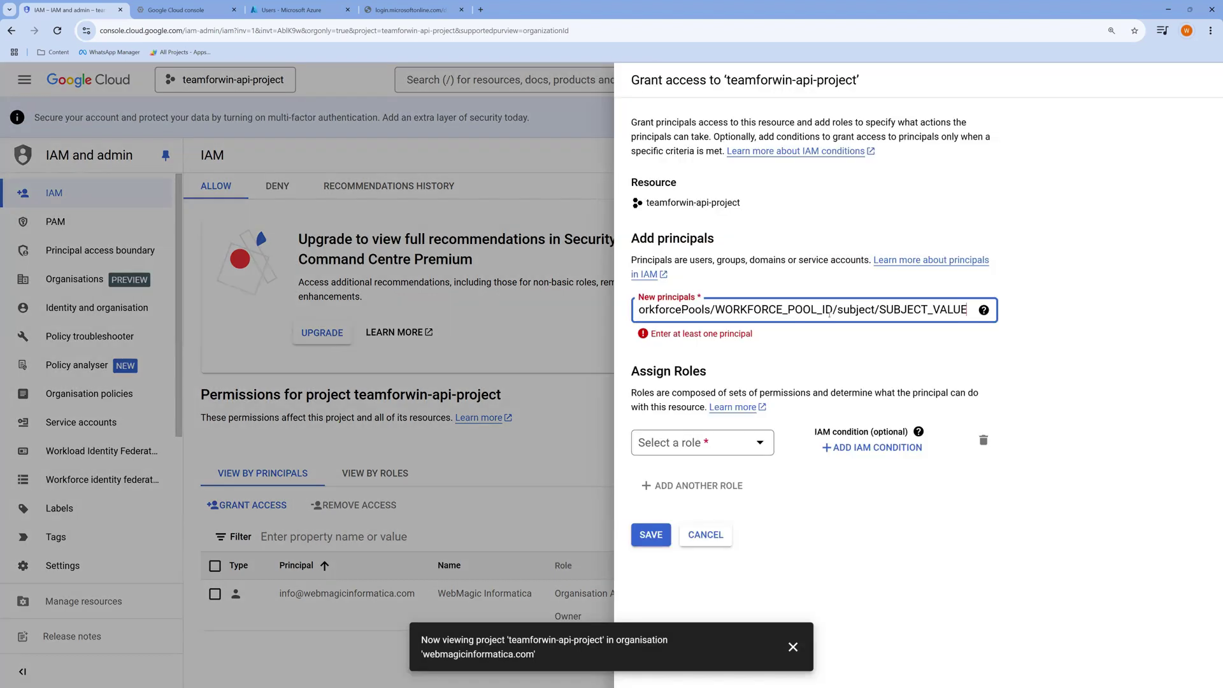
left_click_drag(833, 311, 825, 310)
key("shift+Left")
key("shift+Left")
key("shift+Left")
key("shift+Left")
key("shift+Left")
key("shift+Left")
key("shift+Left")
key("shift+Left")
key("shift+Left")
key("shift+Left")
key("shift+Left")
key("shift+Left")
key("shift+Left")
key("shift+Left")
key("shift+Left")
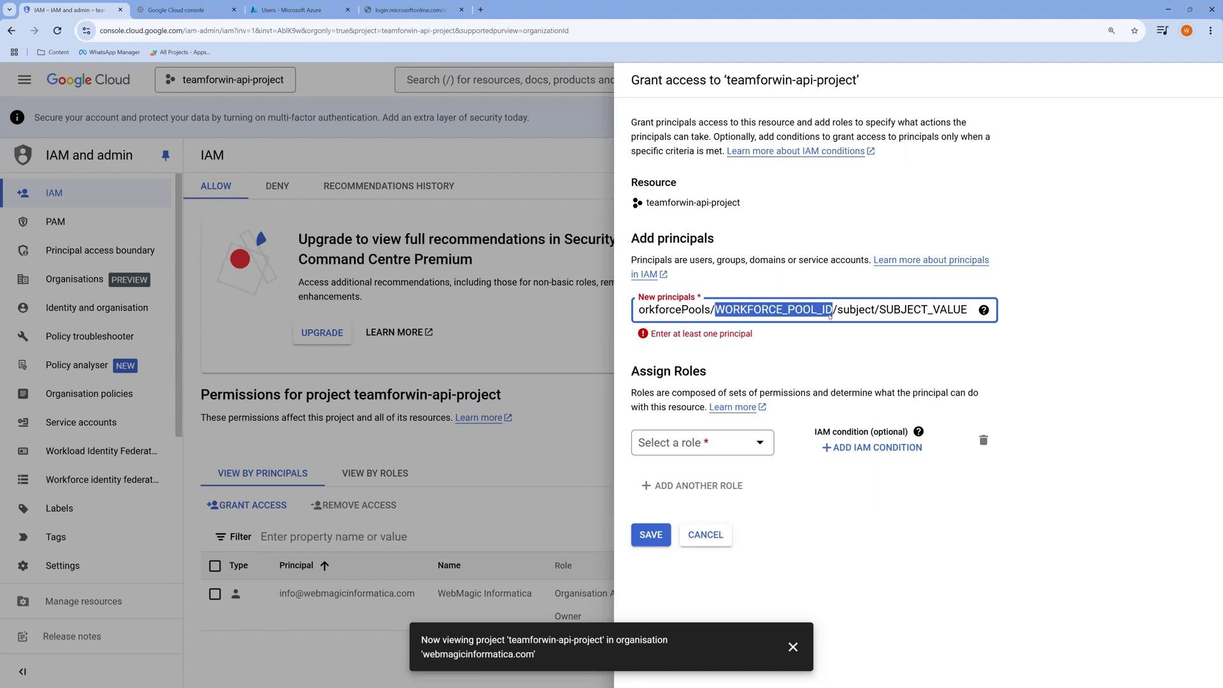
key("super+v")
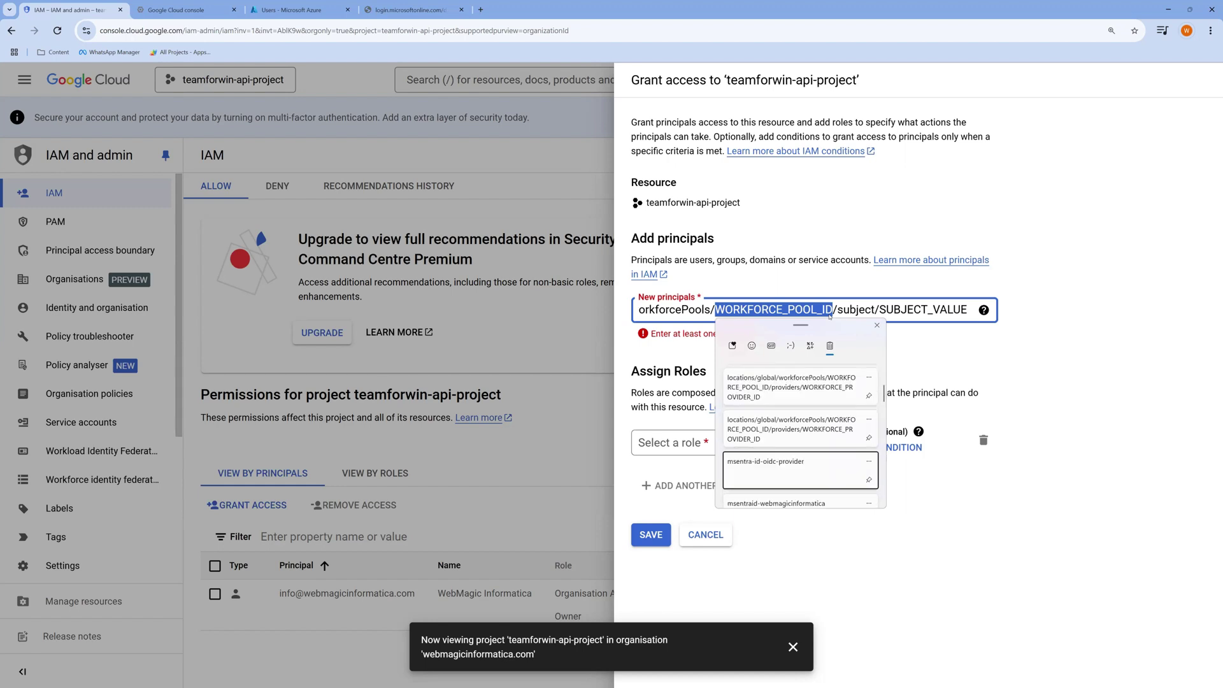
key("Down")
key("Return")
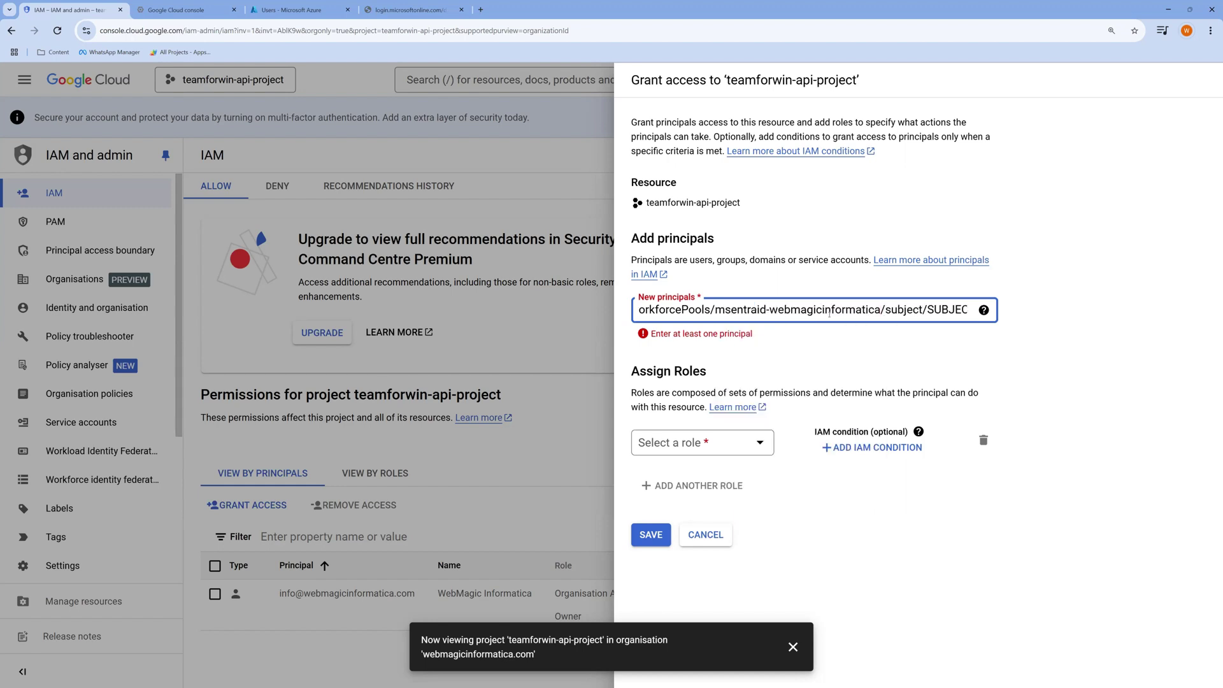
key("End")
key("BackSpace")
key("BackSpace")
key("BackSpace")
key("BackSpace")
key("BackSpace")
key("BackSpace")
key("BackSpace")
key("BackSpace")
key("BackSpace")
key("BackSpace")
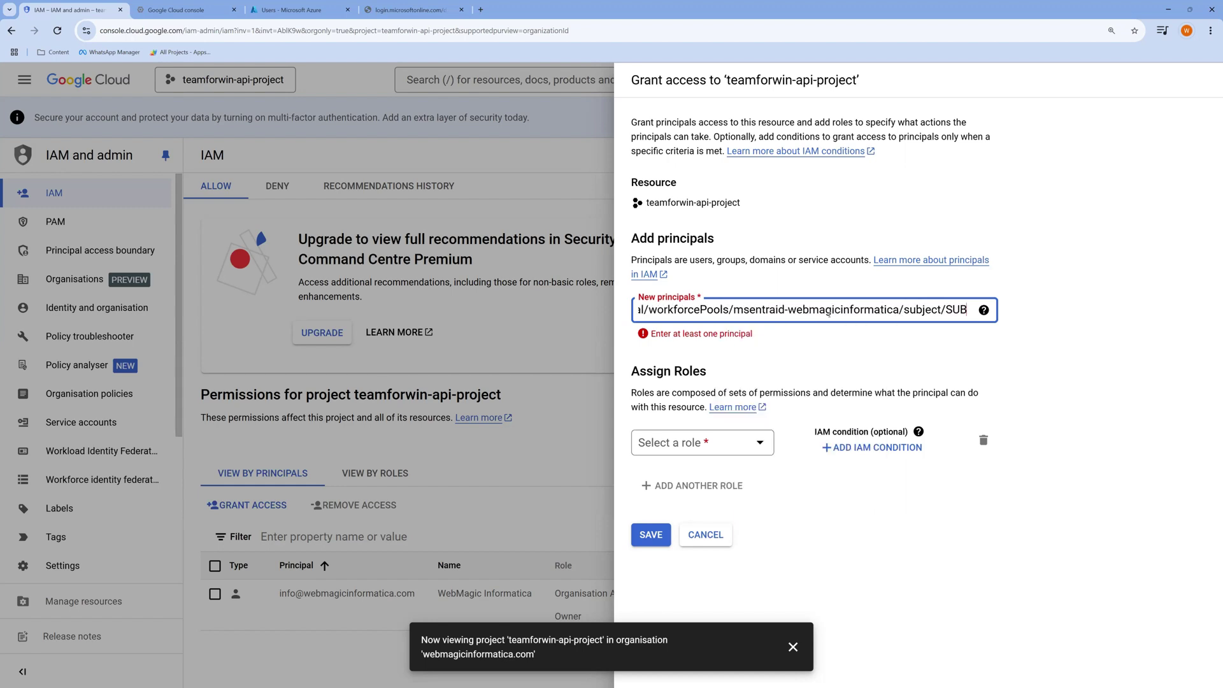
key("BackSpace")
key("BackSpace")
key("BackSpace")
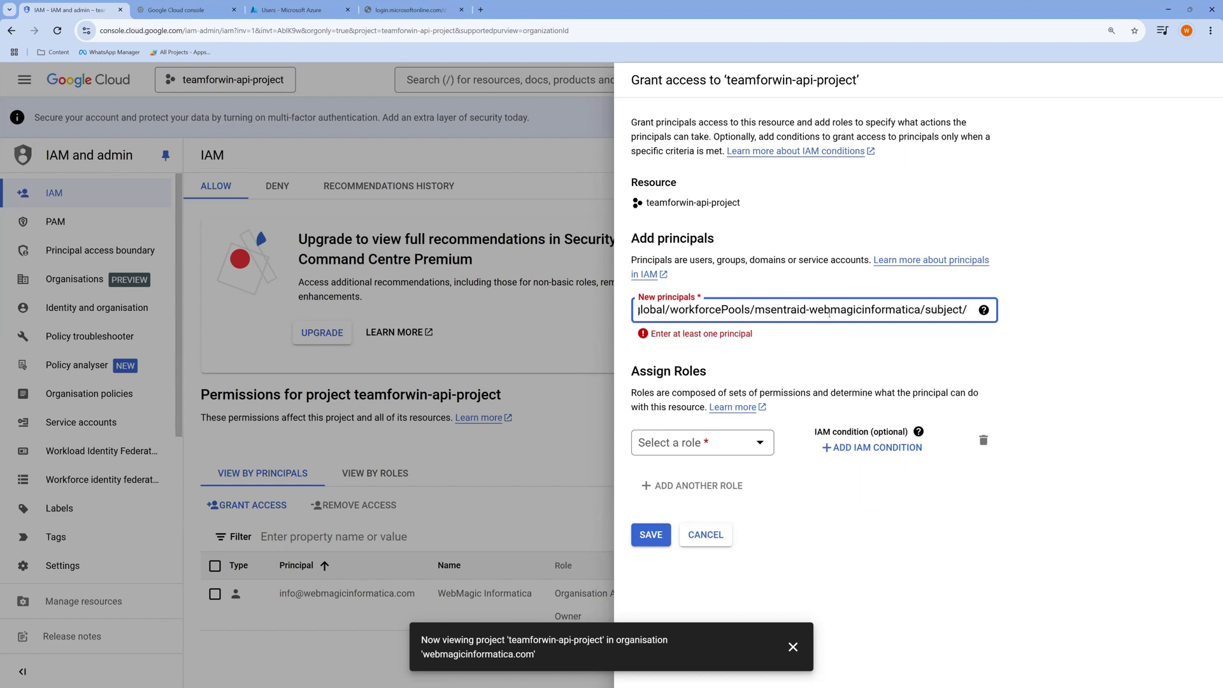
type("test")
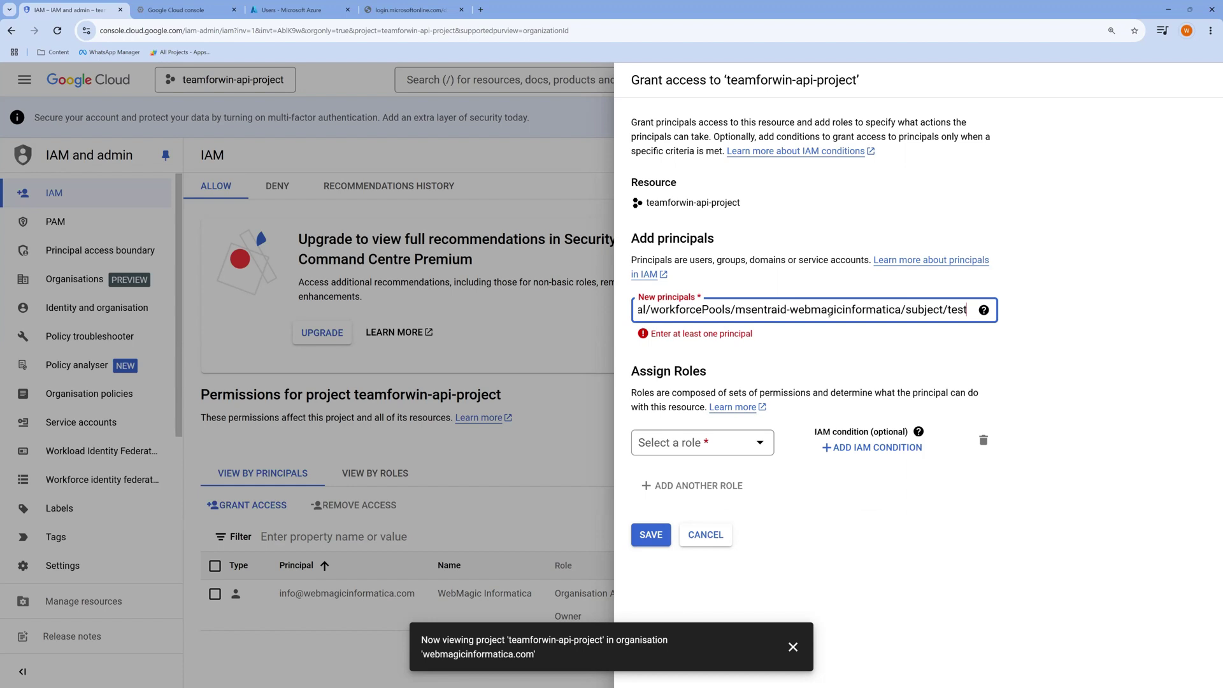
left_click(1113, 347)
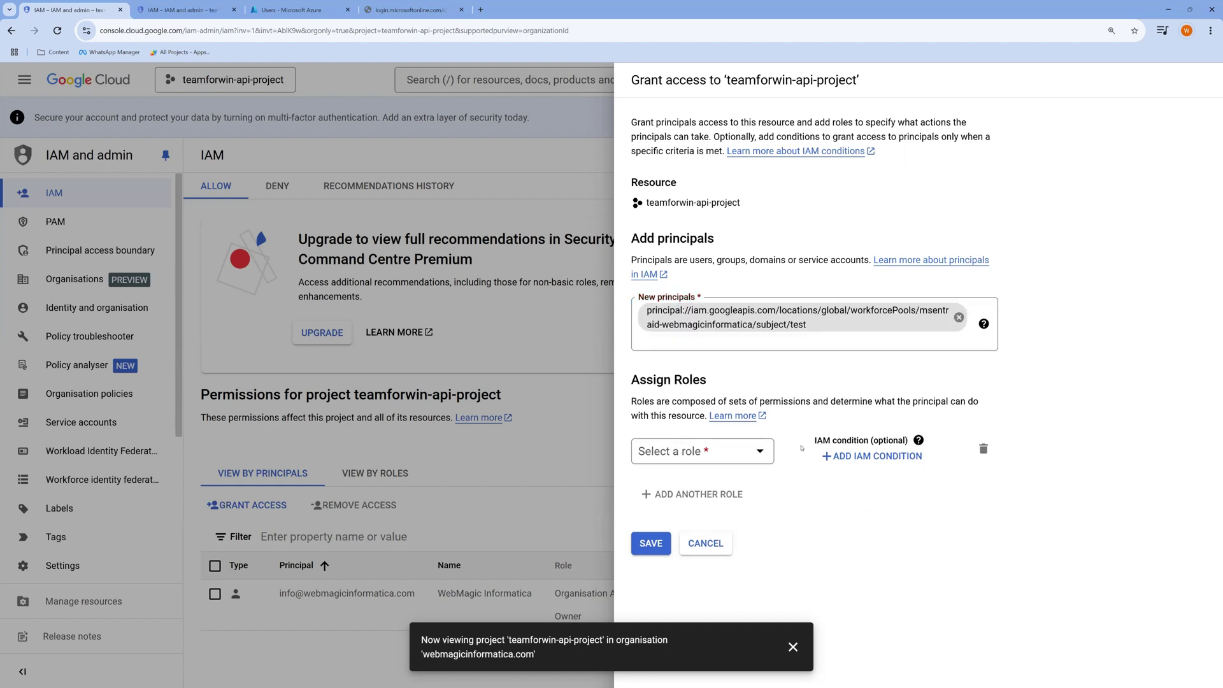
Step: Search roles for 'storage admin', pick Storage Admin, and save the grant
left_click(709, 454)
type("so")
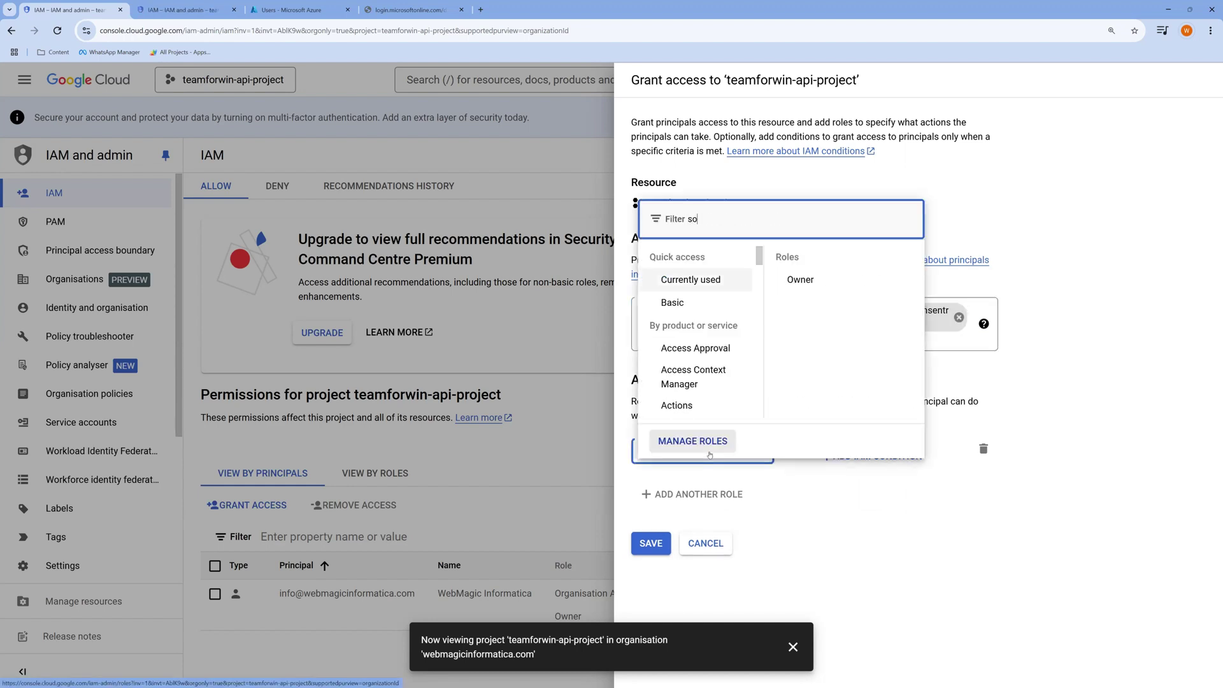
key("BackSpace")
type("troage")
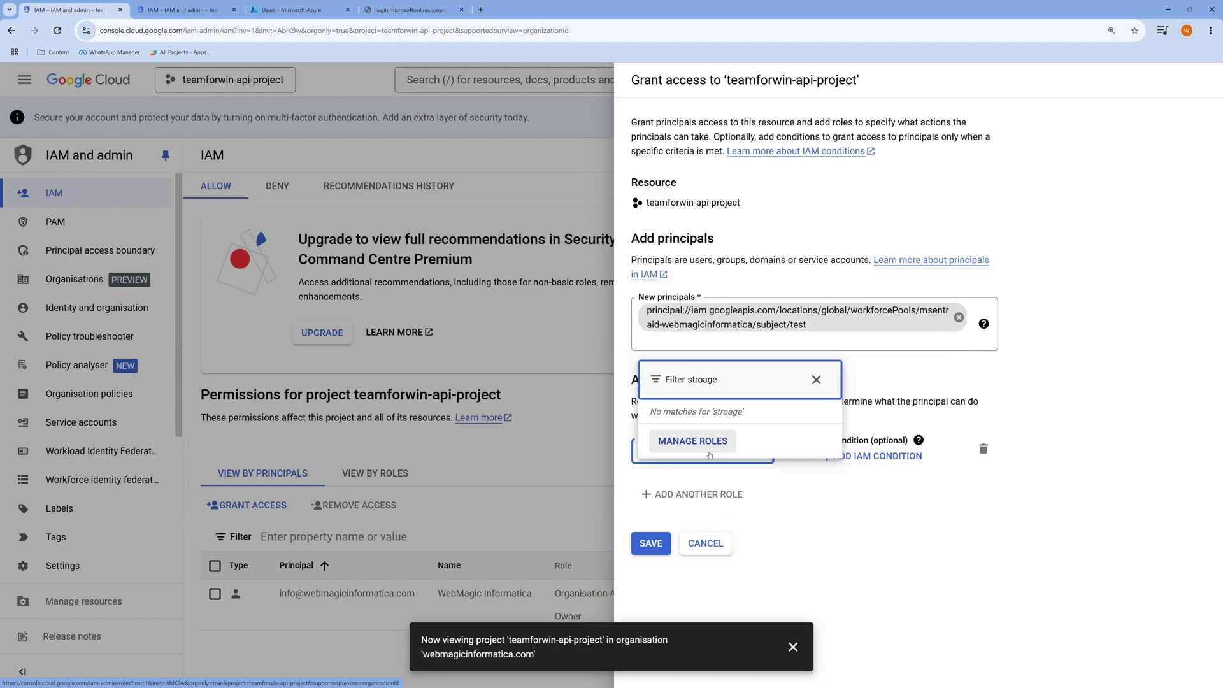
key("BackSpace")
key("BackSpace")
key("BackSpace")
key("BackSpace")
key("BackSpace")
type("orage")
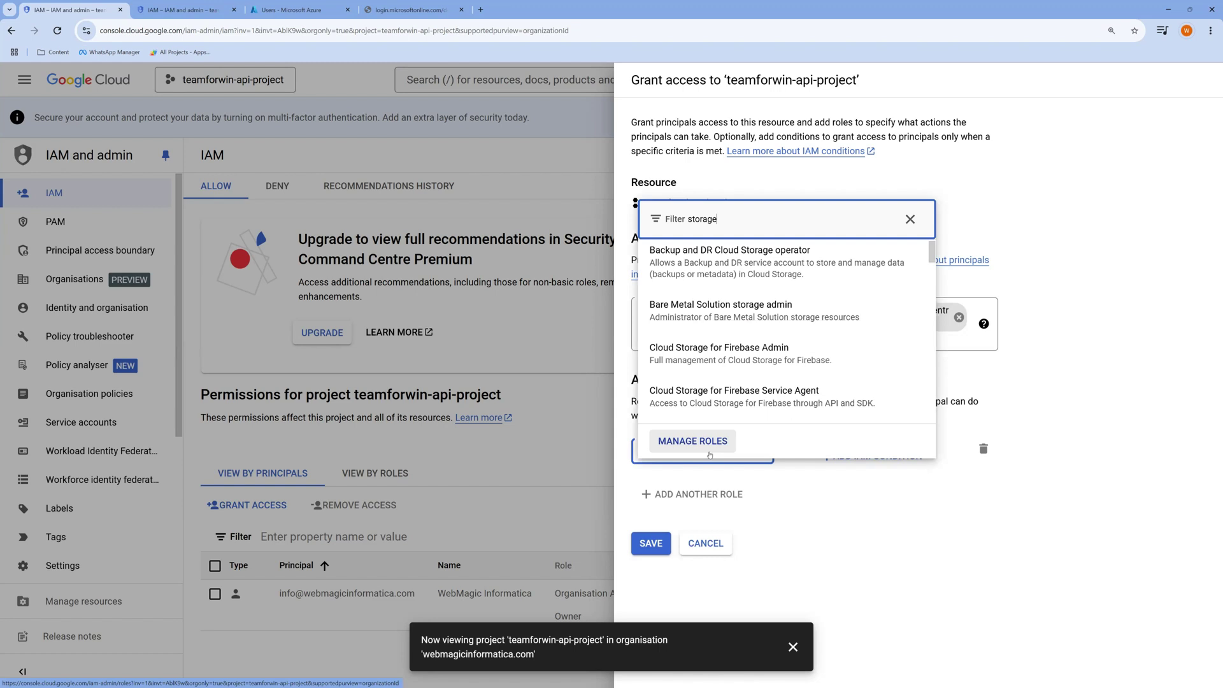
type(",")
key("BackSpace")
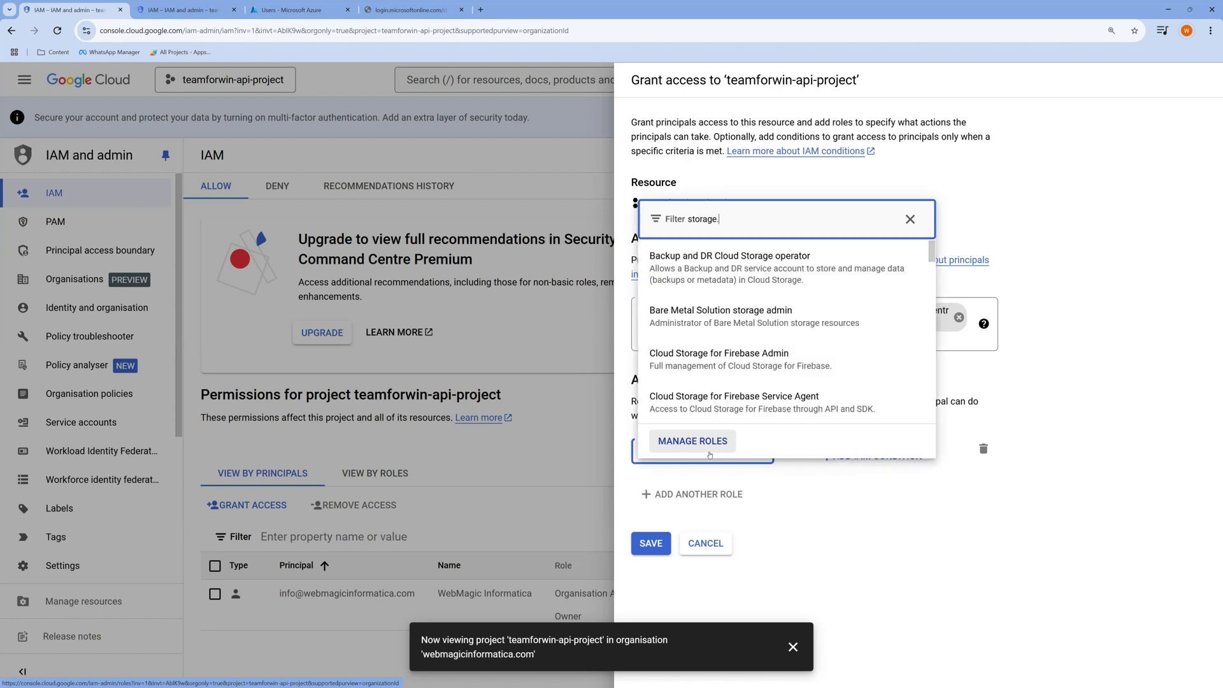
type(".admim")
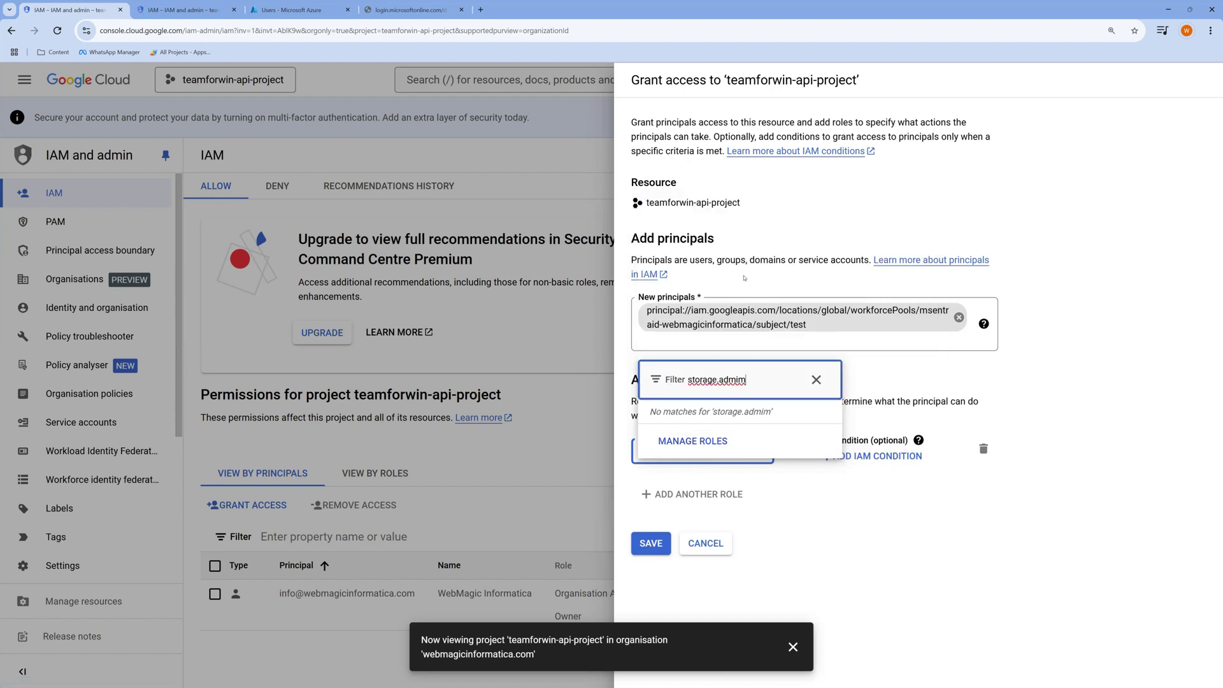
left_click(724, 386)
key("BackSpace")
key("End")
key("BackSpace")
type("n")
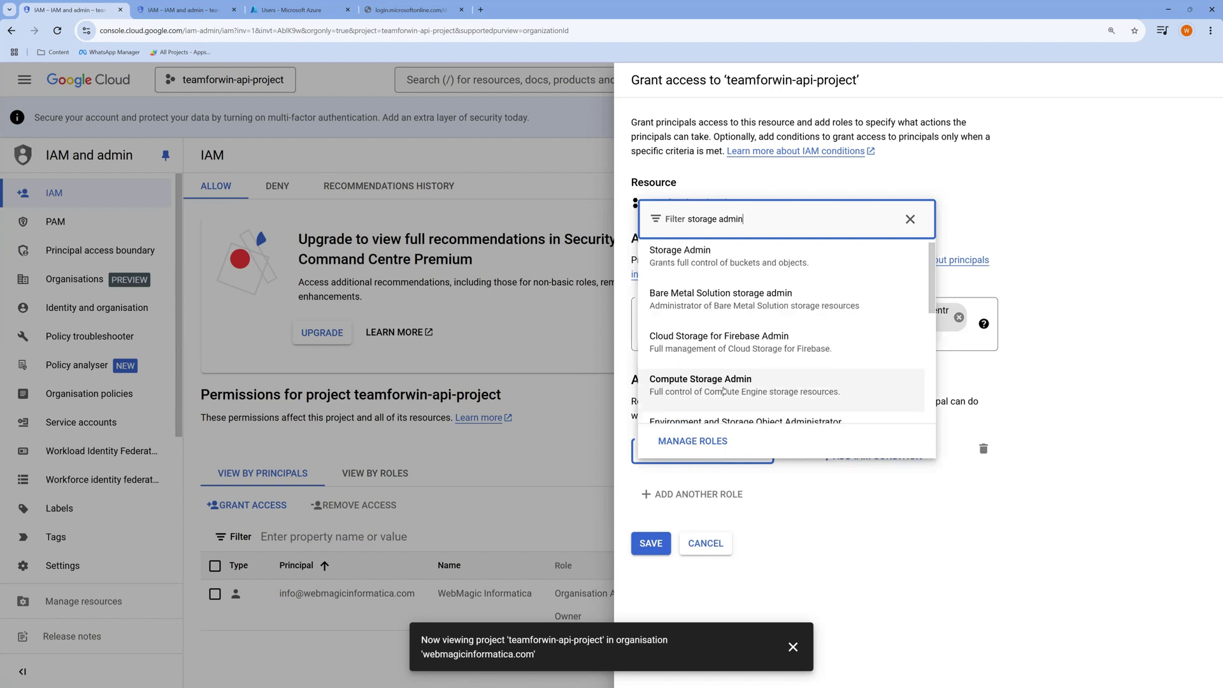
left_click(724, 260)
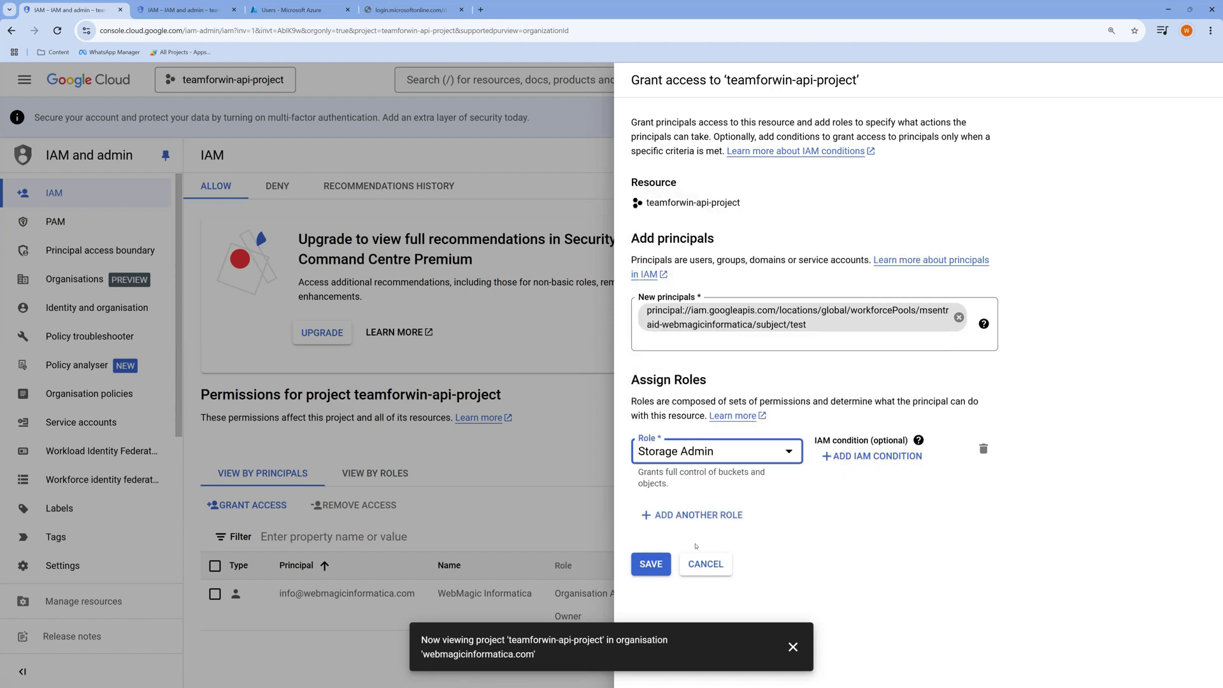
left_click(660, 564)
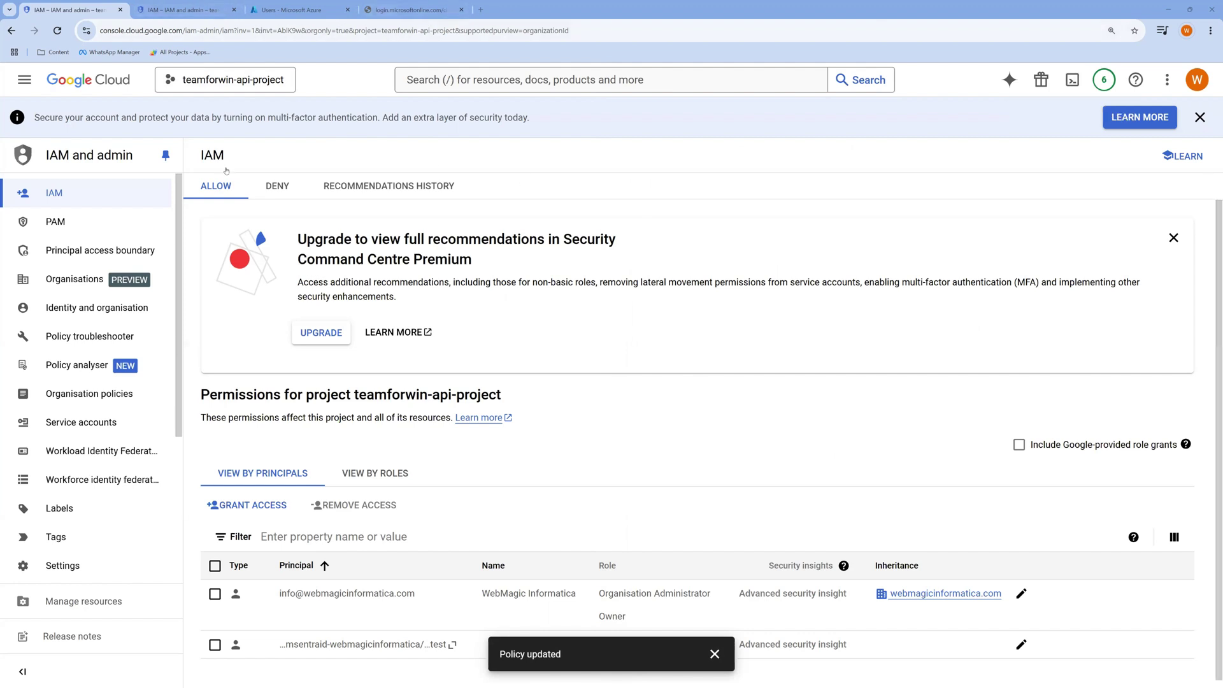
Step: Load the pasted auth.cloud.google sign-in URL in a new incognito window
left_click(1137, 538)
key("ctrl+shift+n")
type("https://auth.cloud.google/signin?continueUrl=https://console.cloud.google/")
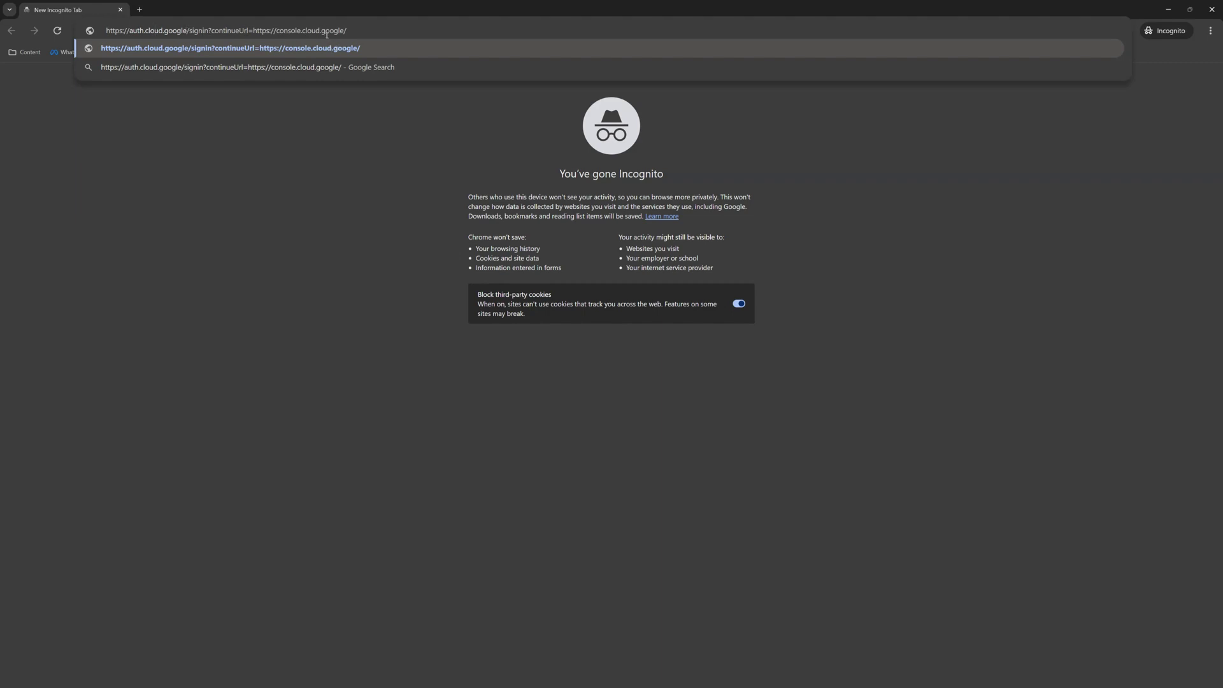
key("Return")
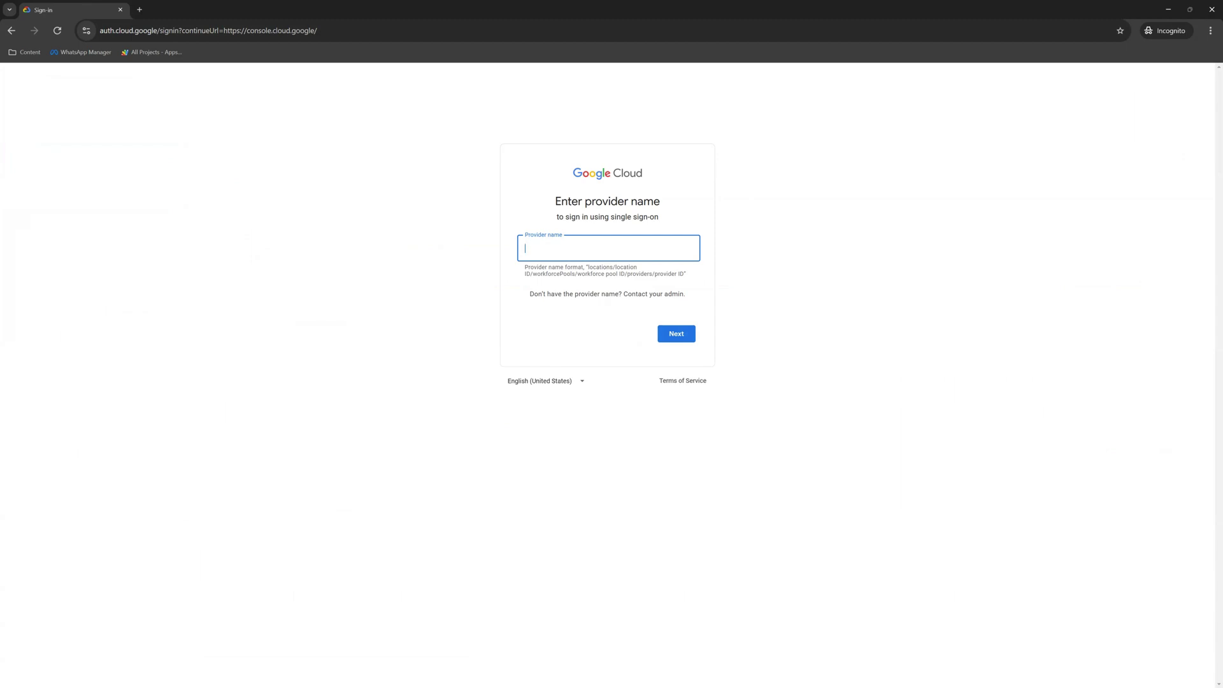
Step: Paste the provider name template and replace the pool placeholder with msentraid-webmagicinformatica
left_click(682, 248)
left_click_drag(587, 263, 629, 274)
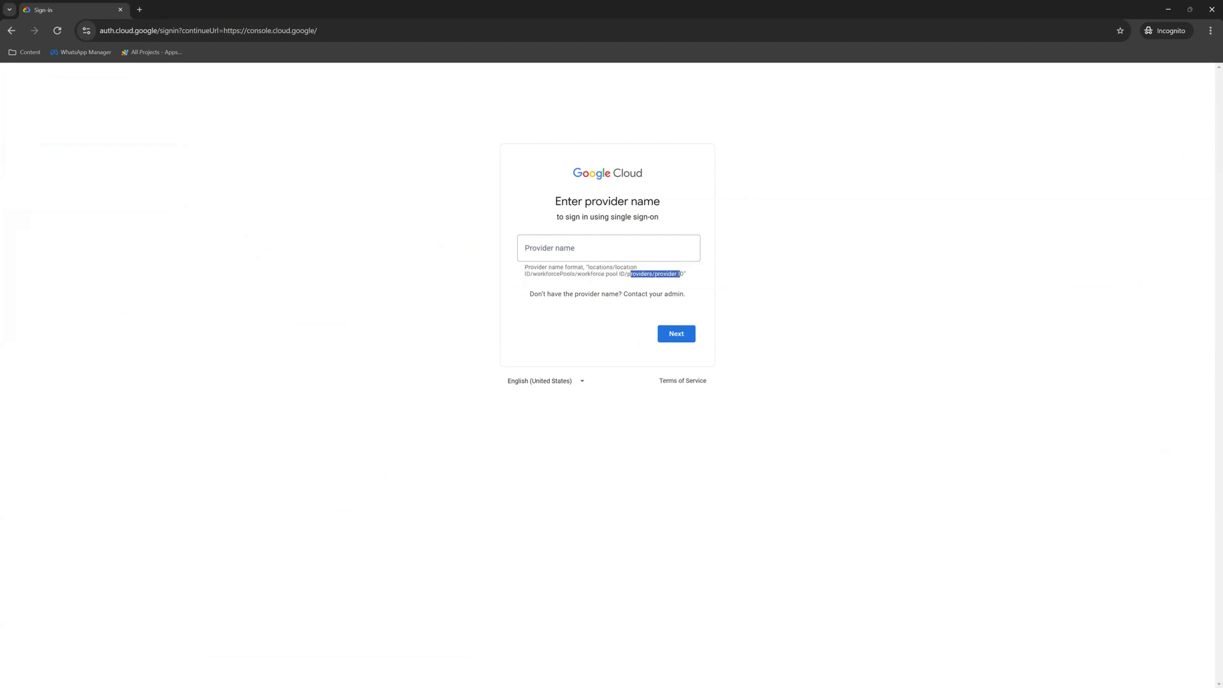
left_click(568, 245)
type("_POOL_ID/providers/WORKFORCE_PROVIDER_ID")
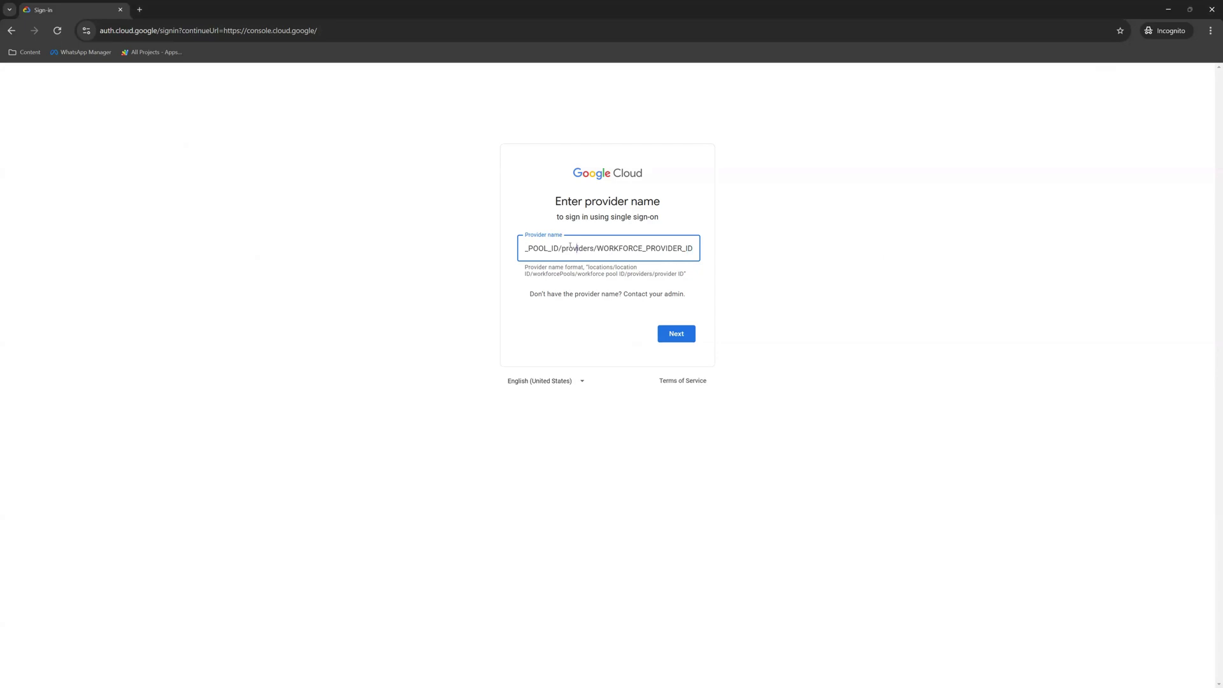
key("Left")
key("shift+Left")
key("shift+Left")
key("shift+Left")
key("shift+Left")
key("shift+Left")
key("shift+Left")
key("shift+Left")
key("shift+Left")
key("shift+Left")
key("shift+Left")
key("shift+Left")
key("shift+Left")
key("shift+Left")
key("shift+Left")
key("shift+Left")
key("shift+Left")
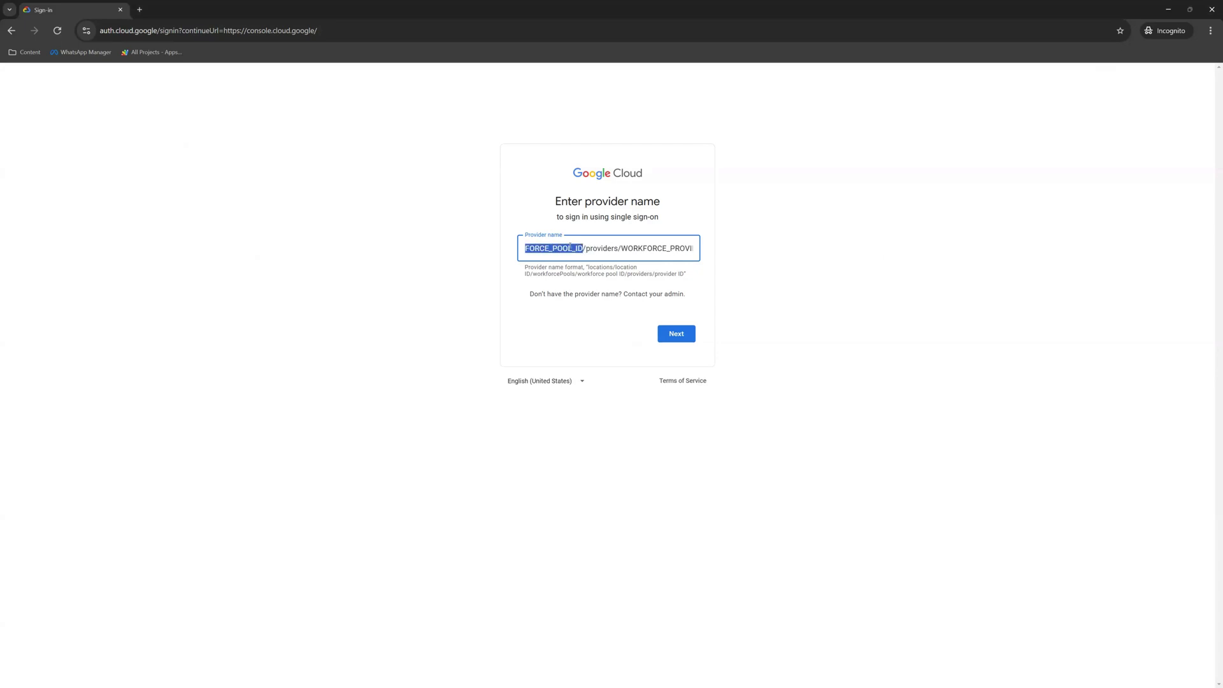
key("shift+Left")
key("shift+Left")
key("shift+Left")
key("shift+Left")
key("shift+Right")
key("shift+Right")
key("shift+Right")
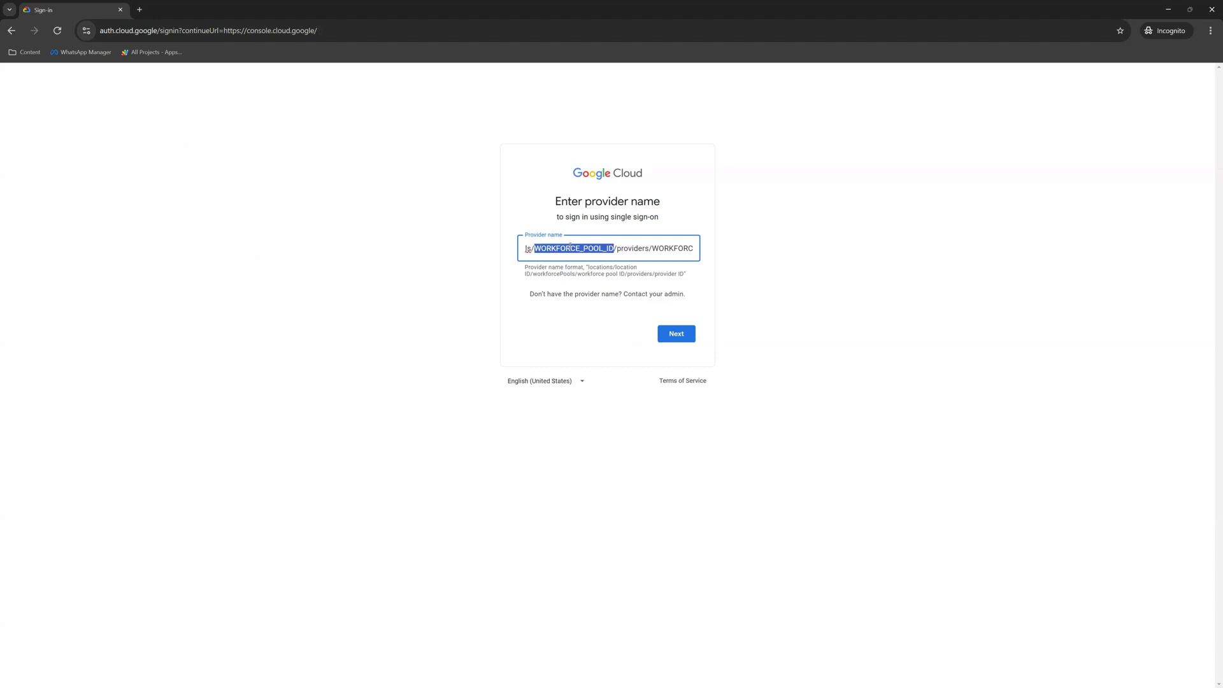
key("super+v")
key("Down")
key("Down")
key("Down")
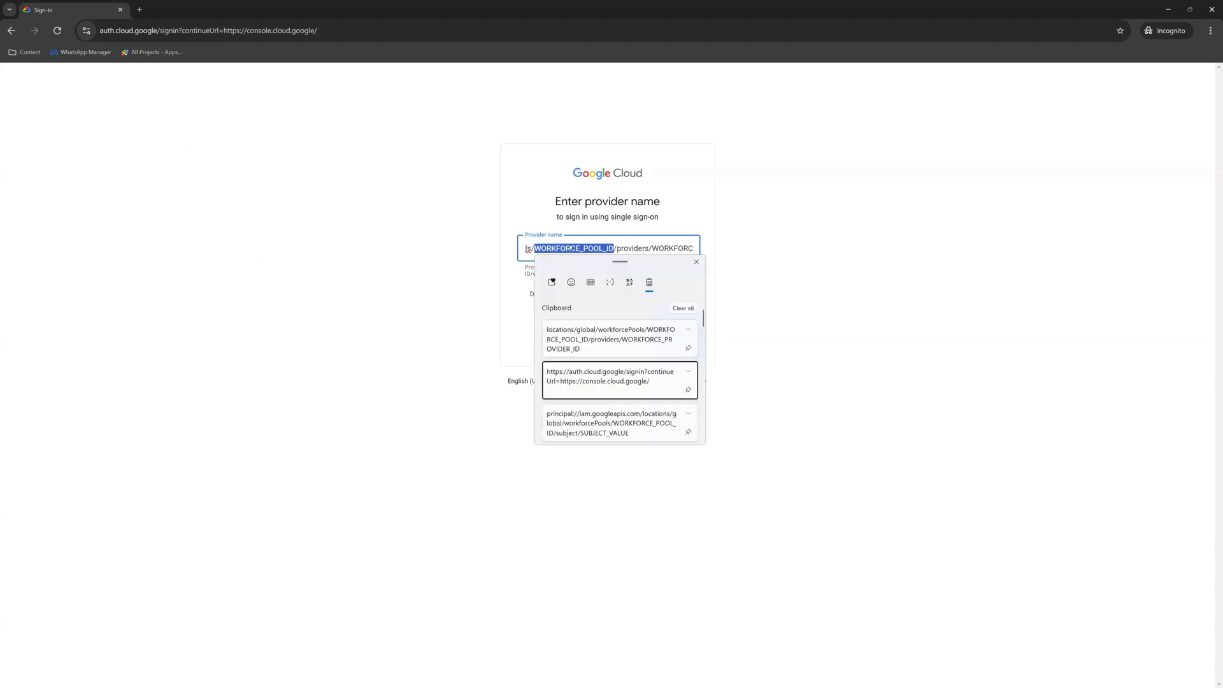
key("Down")
key("Down")
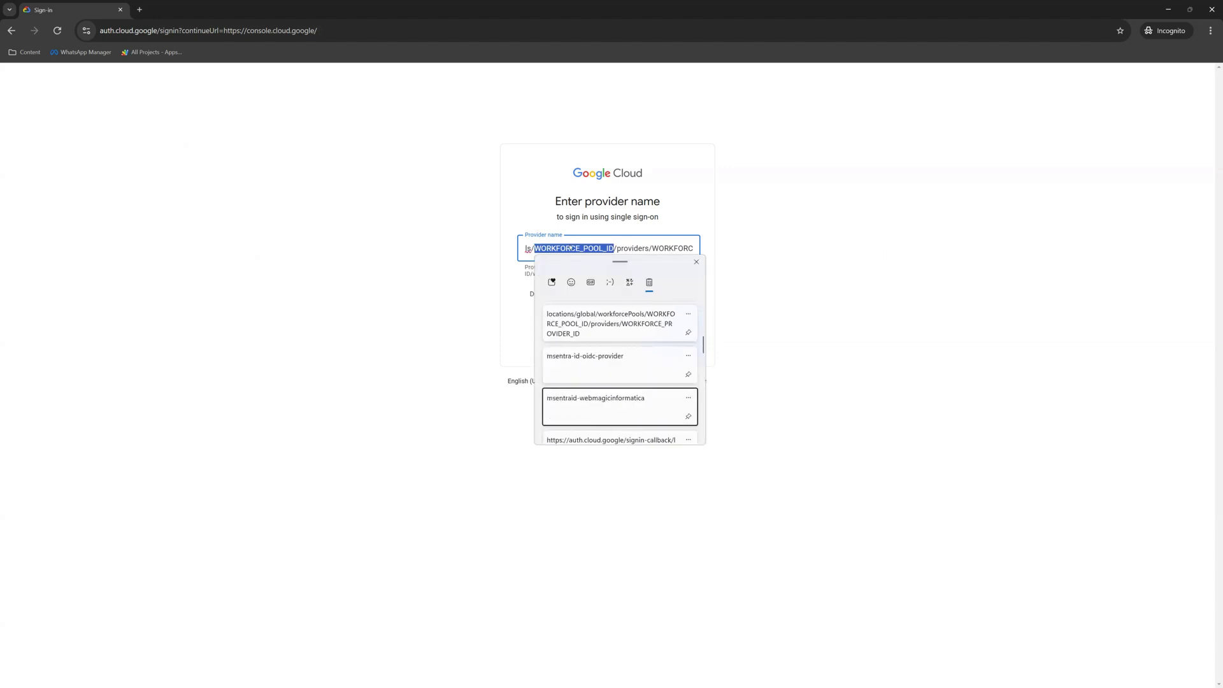
key("Return")
Step: Insert msentra-id-oidc-provider after providers/ and submit the provider name to reach Microsoft sign-in
key("Home")
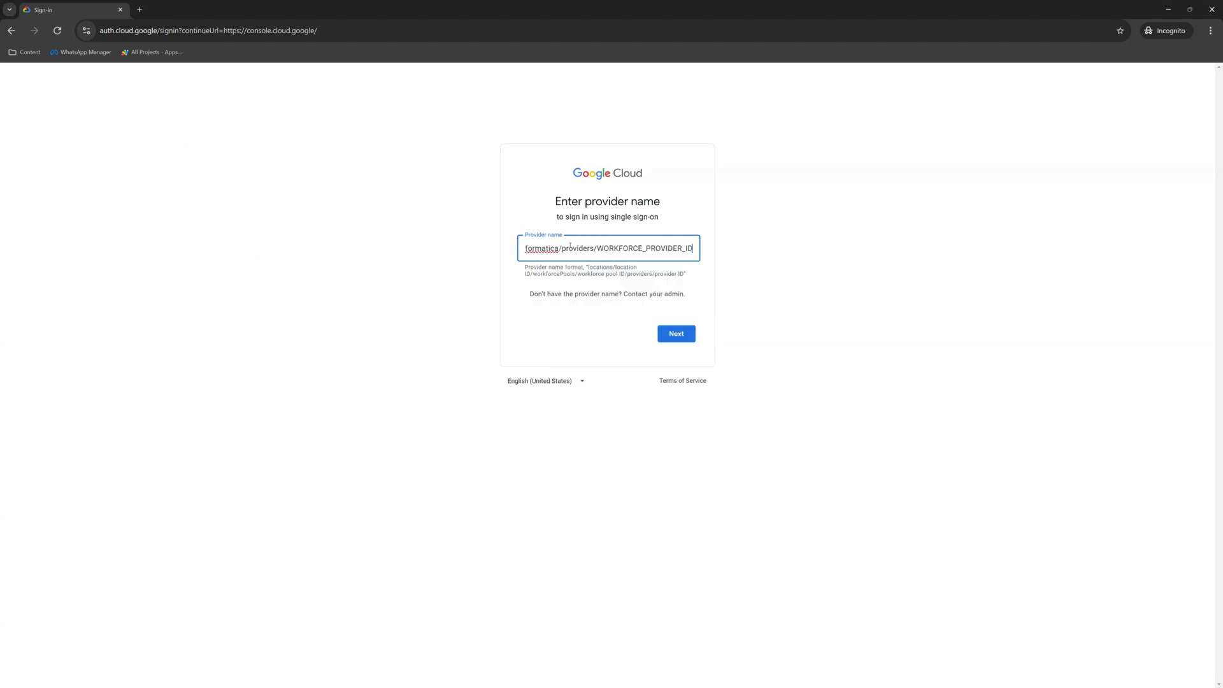
key("Right")
key("Left")
key("Left")
key("Left")
key("Left")
key("Left")
key("Left")
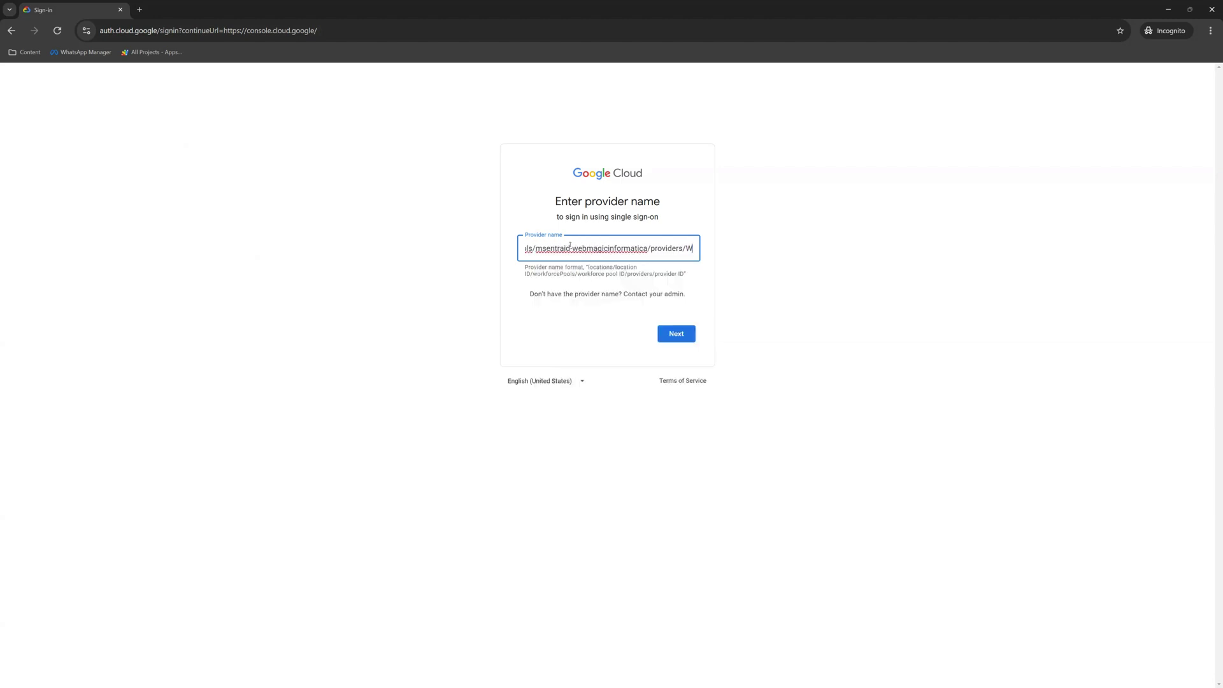
key("super+v")
key("Down")
key("Down")
key("Down")
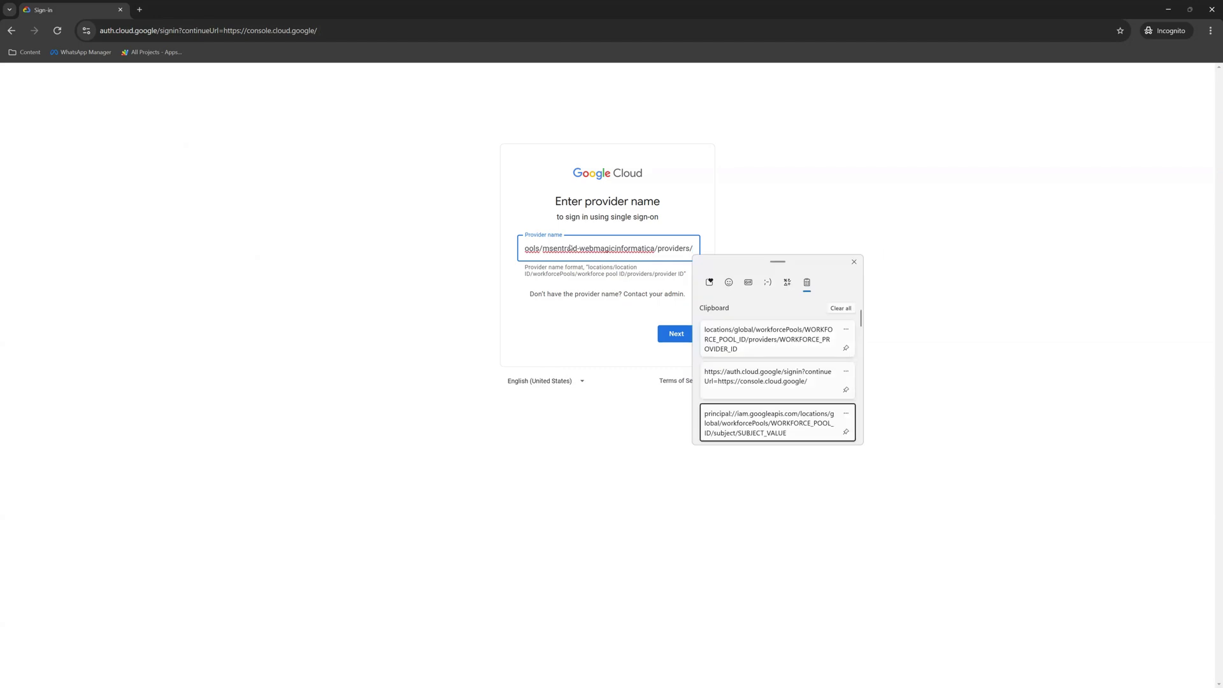
key("Return")
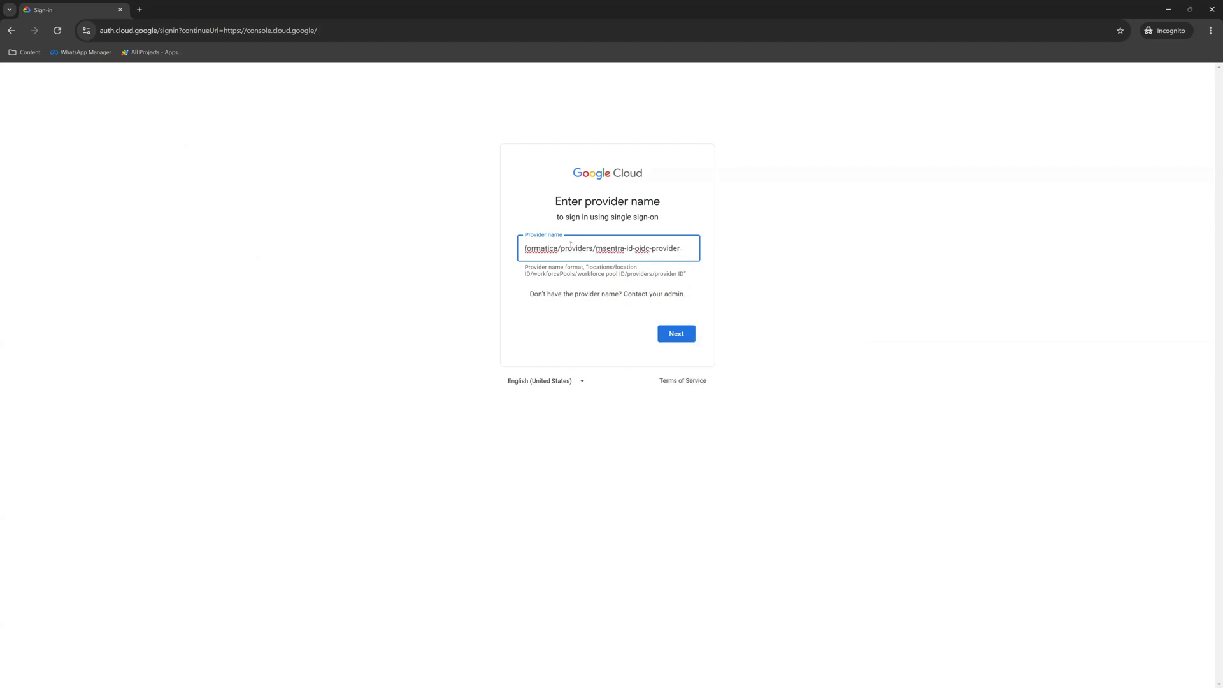
left_click(687, 339)
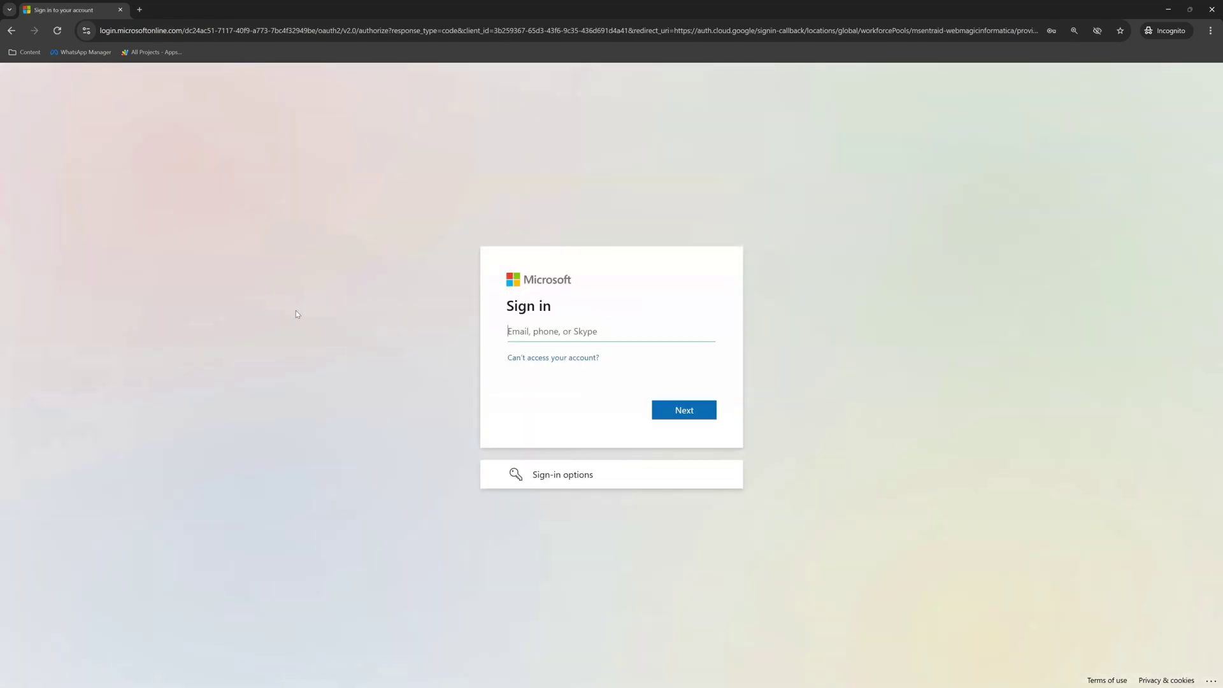
Step: Sign in to Microsoft Entra with the test user's email address and password
left_click(598, 330)
key("Return")
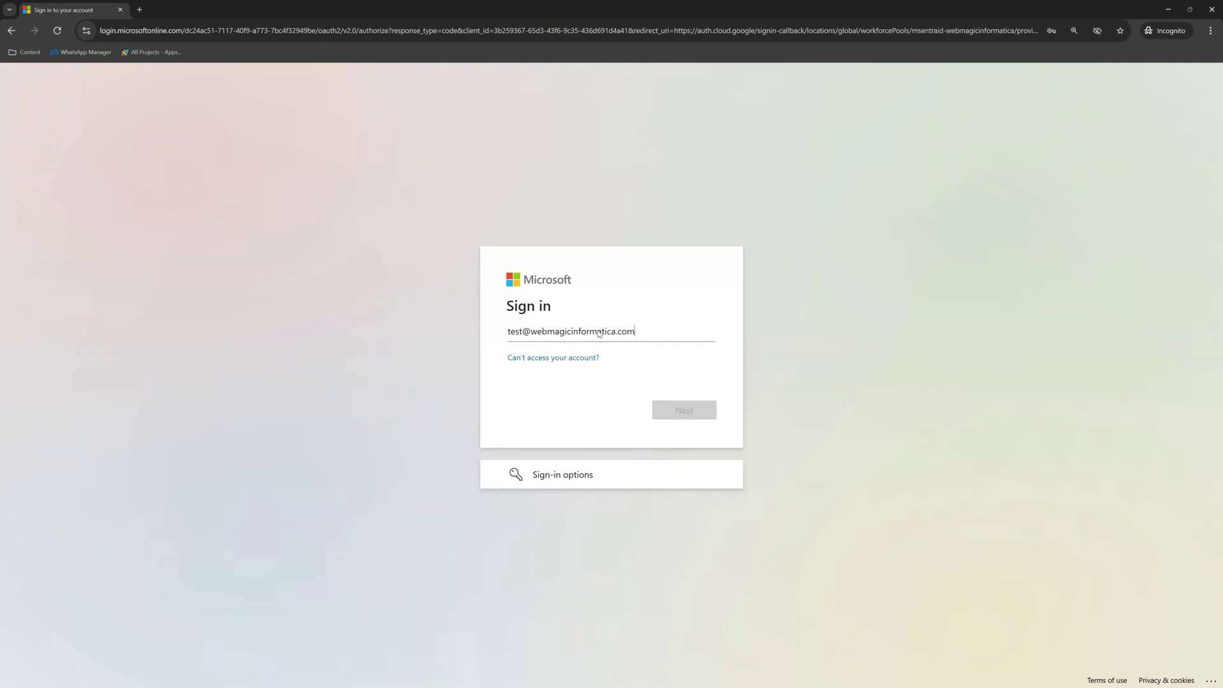
type("•••••••••••••")
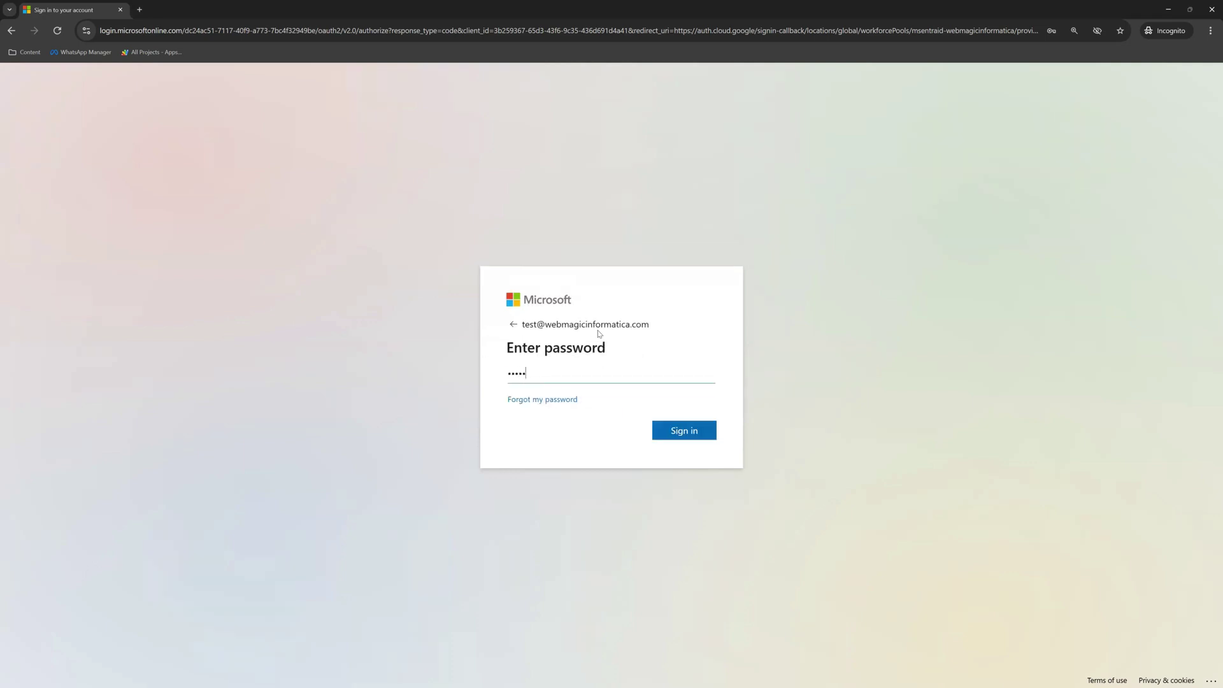
key("Return")
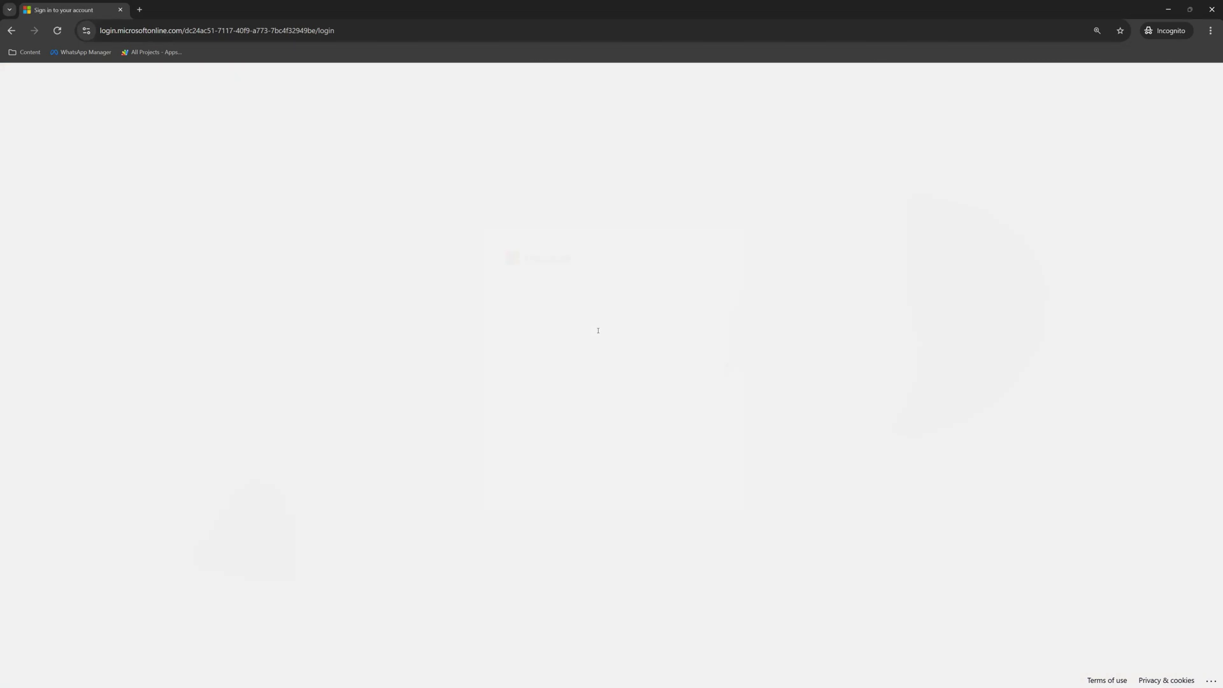
Step: Update the password by entering the current password and a new one
type("•••••••••••••")
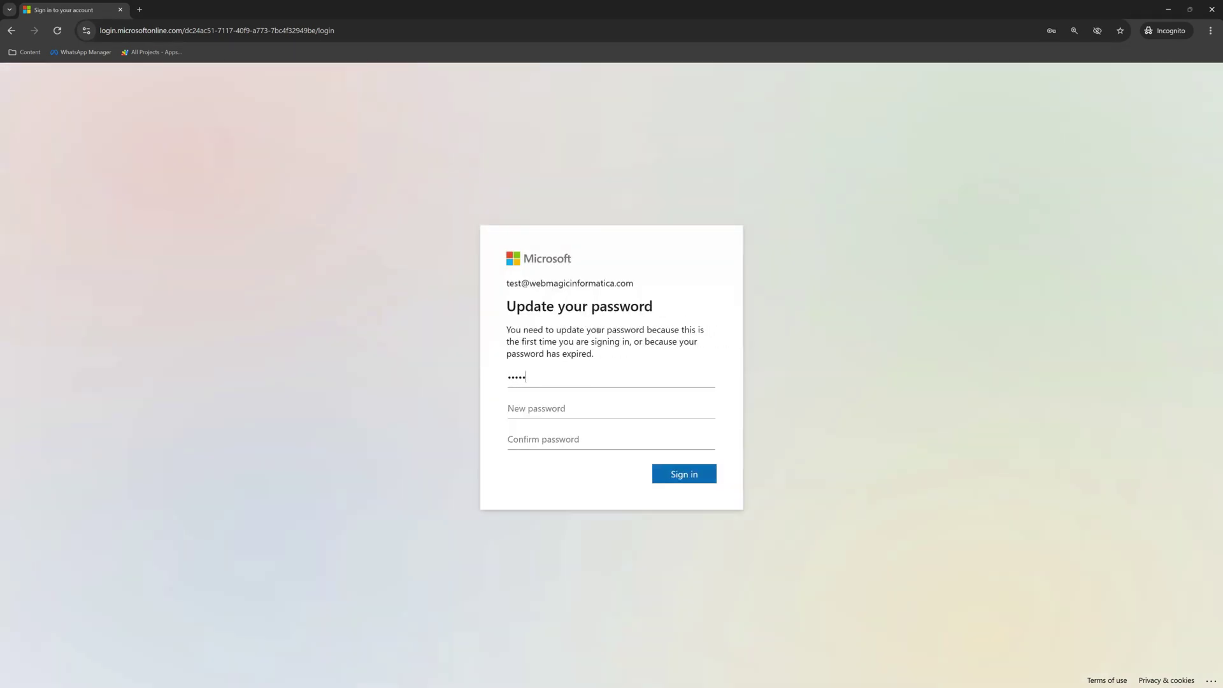
key("Tab")
type("••••••••••••••••••••••••••")
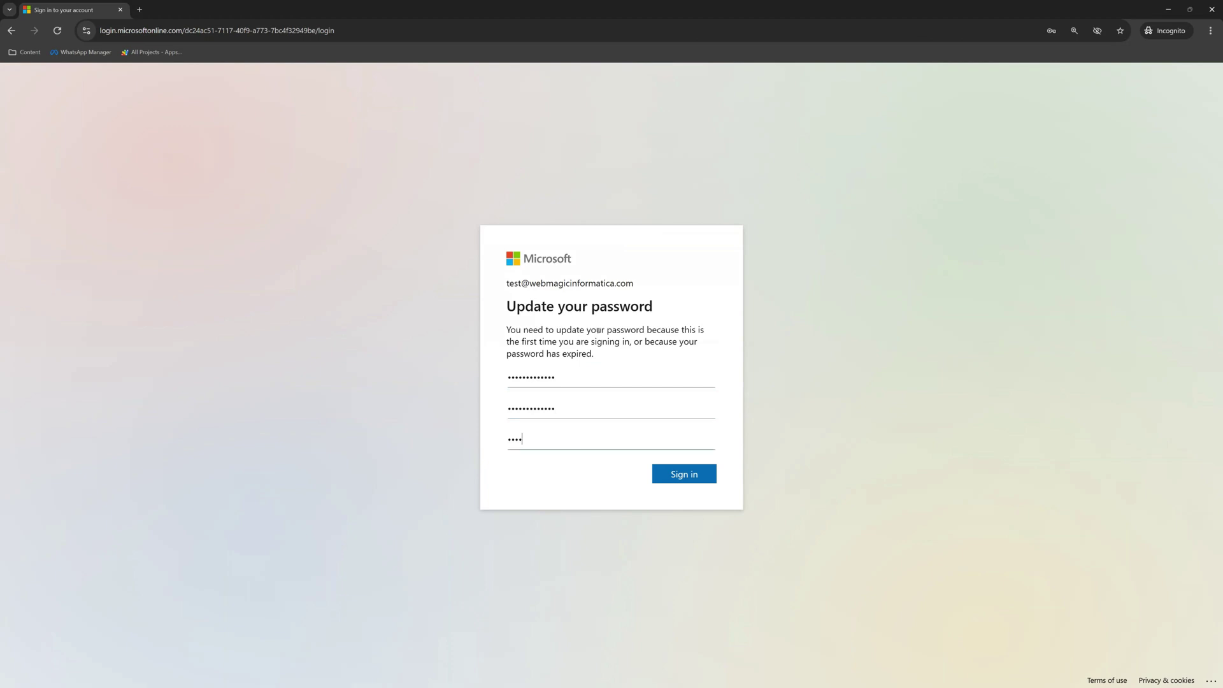
key("Return")
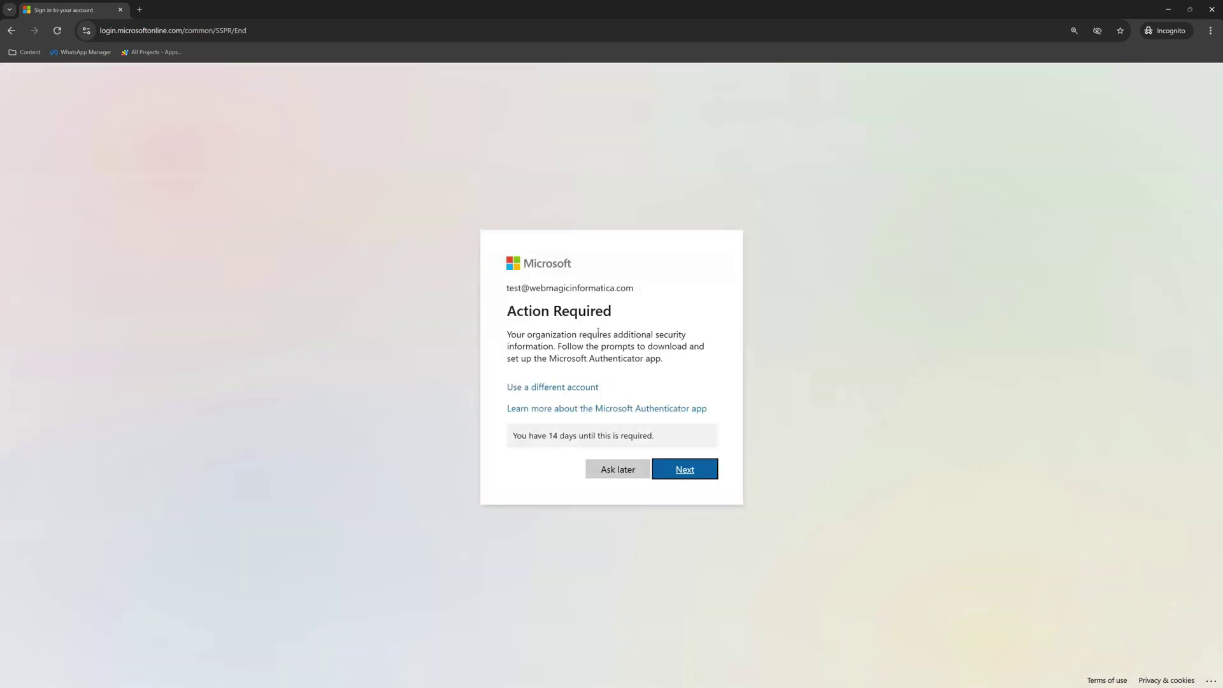
Step: Postpone Authenticator and phone setup, decline staying signed in, and accept GoogleCloudWIF's permissions
left_click(613, 473)
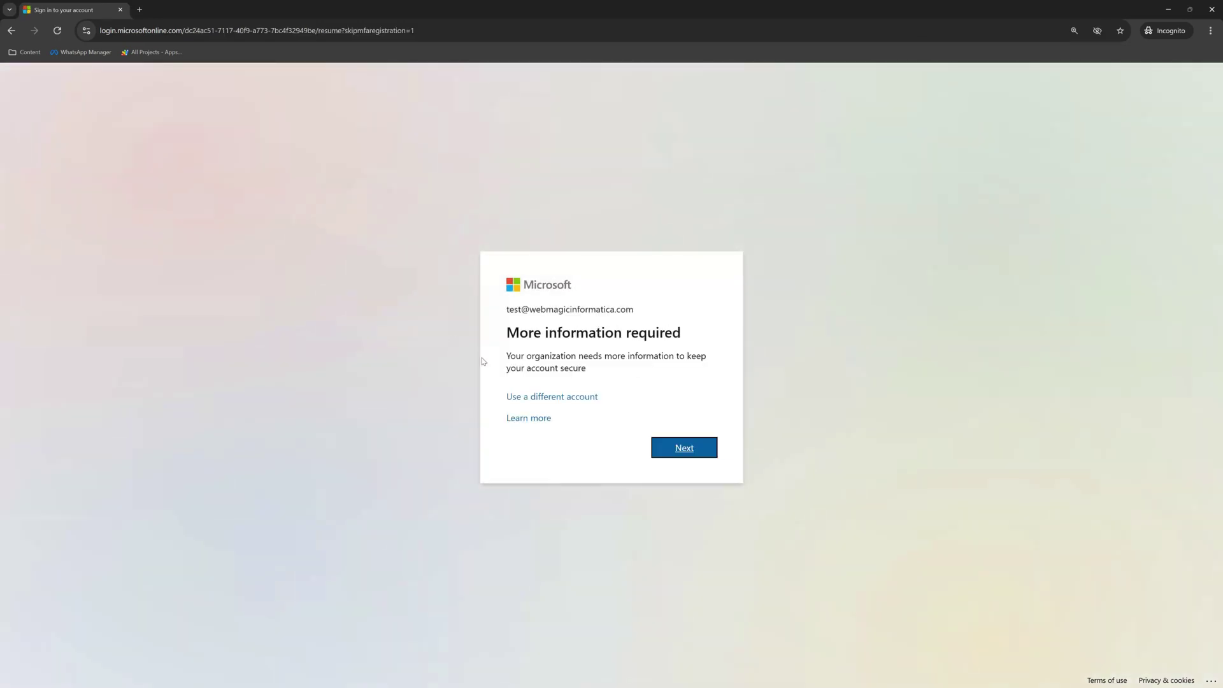
left_click(701, 445)
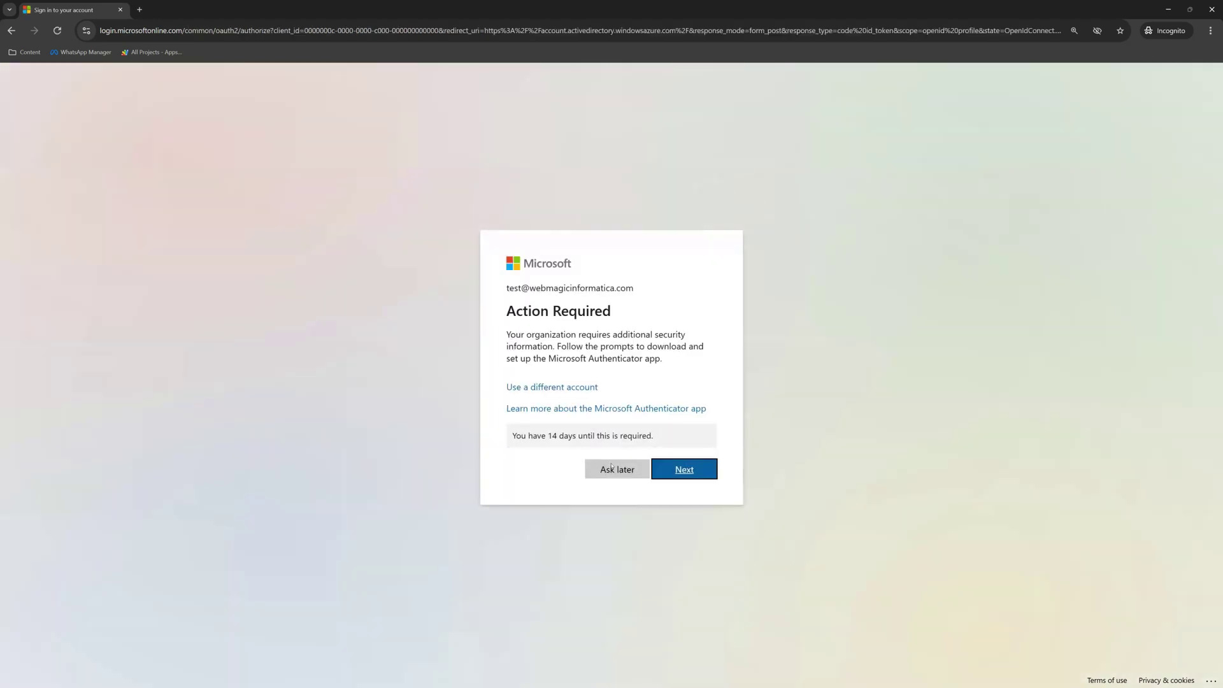
left_click(617, 468)
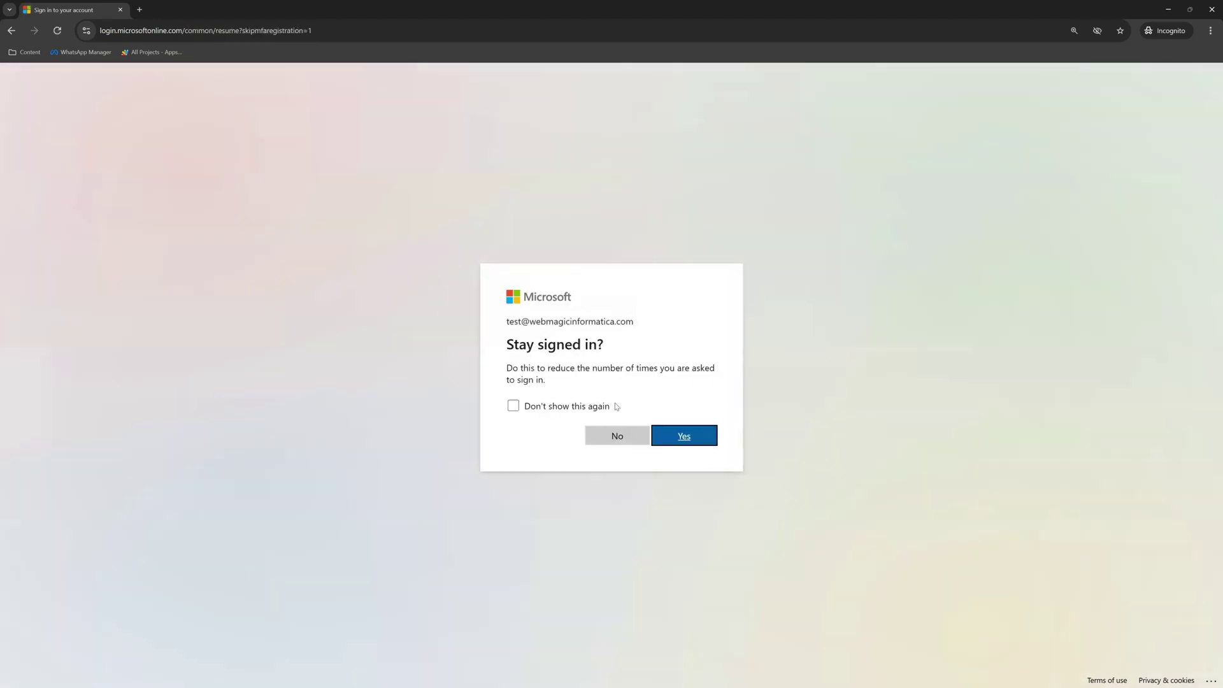
left_click(607, 440)
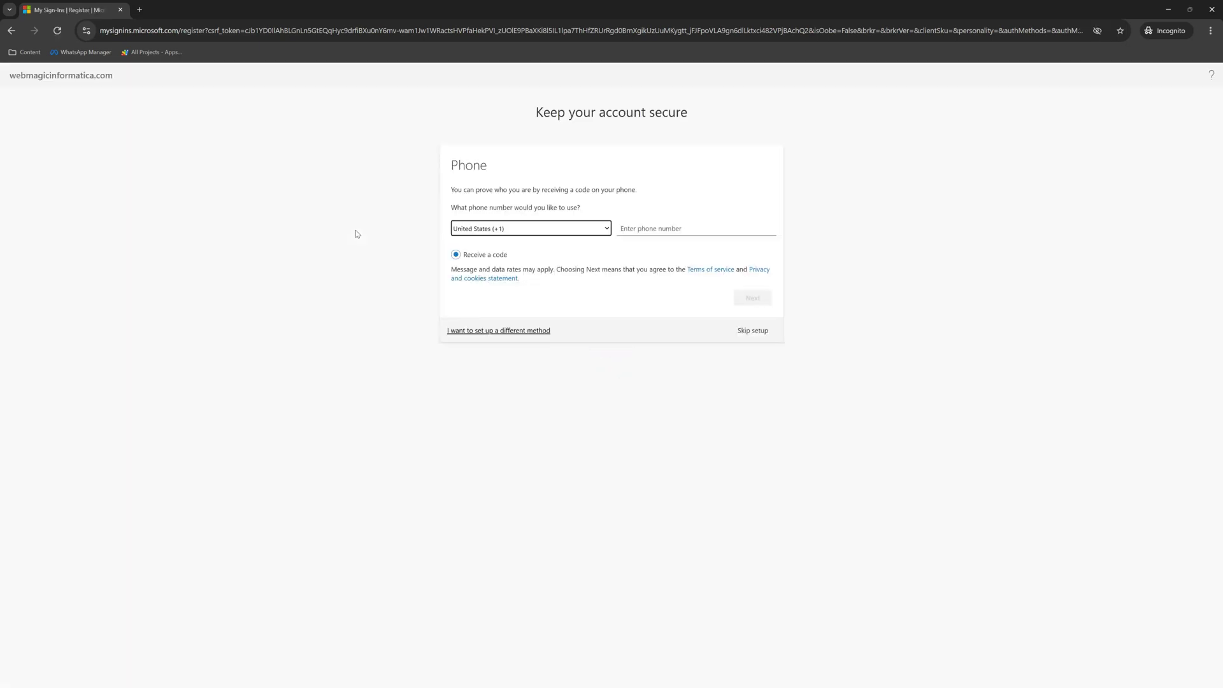
left_click(742, 331)
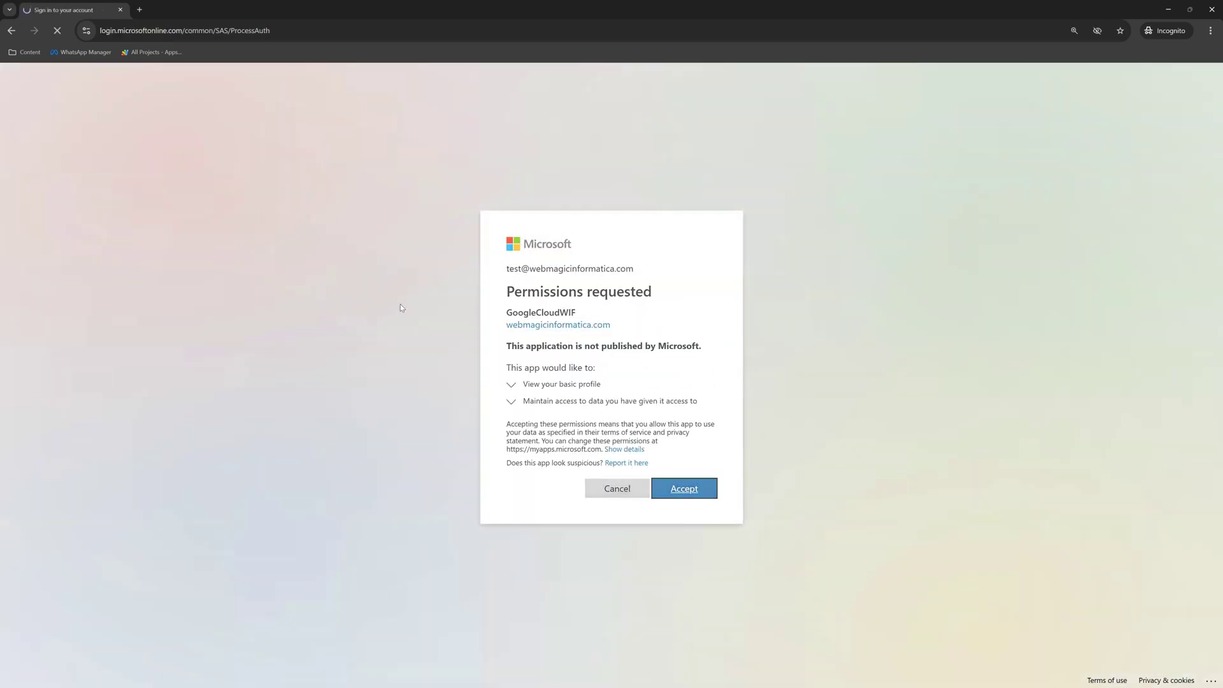
key("Return")
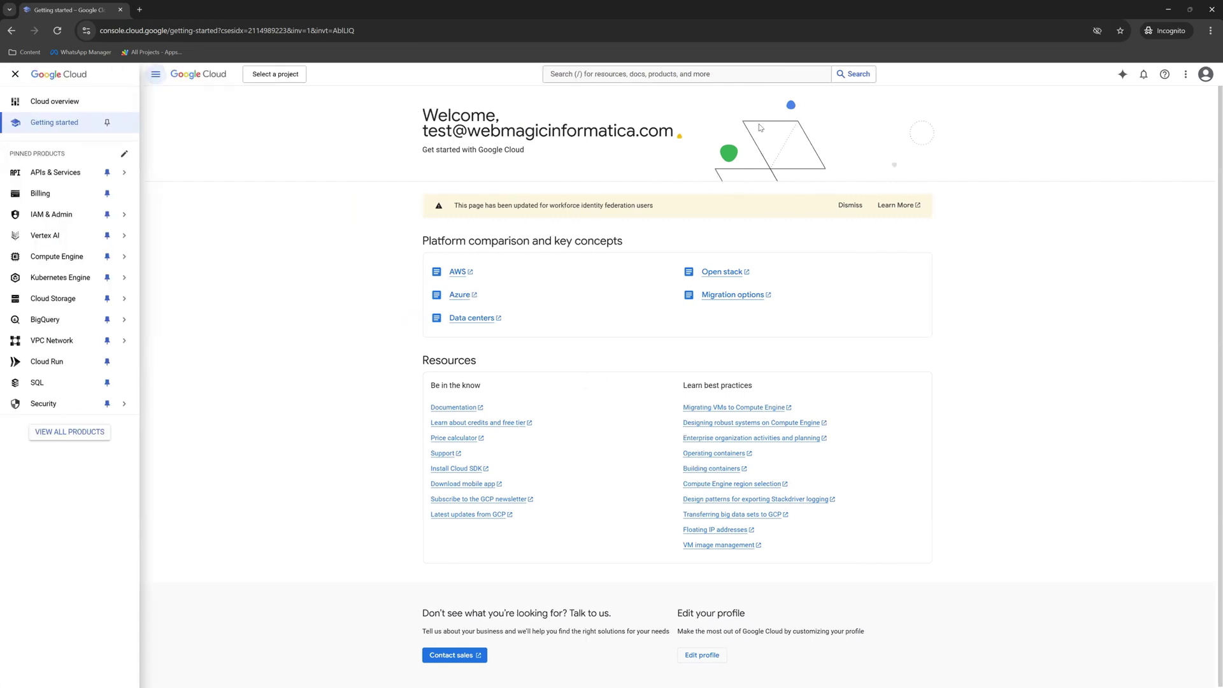
Step: Check the federated test user's signed-in identity in the account details panel
triple_click(586, 134)
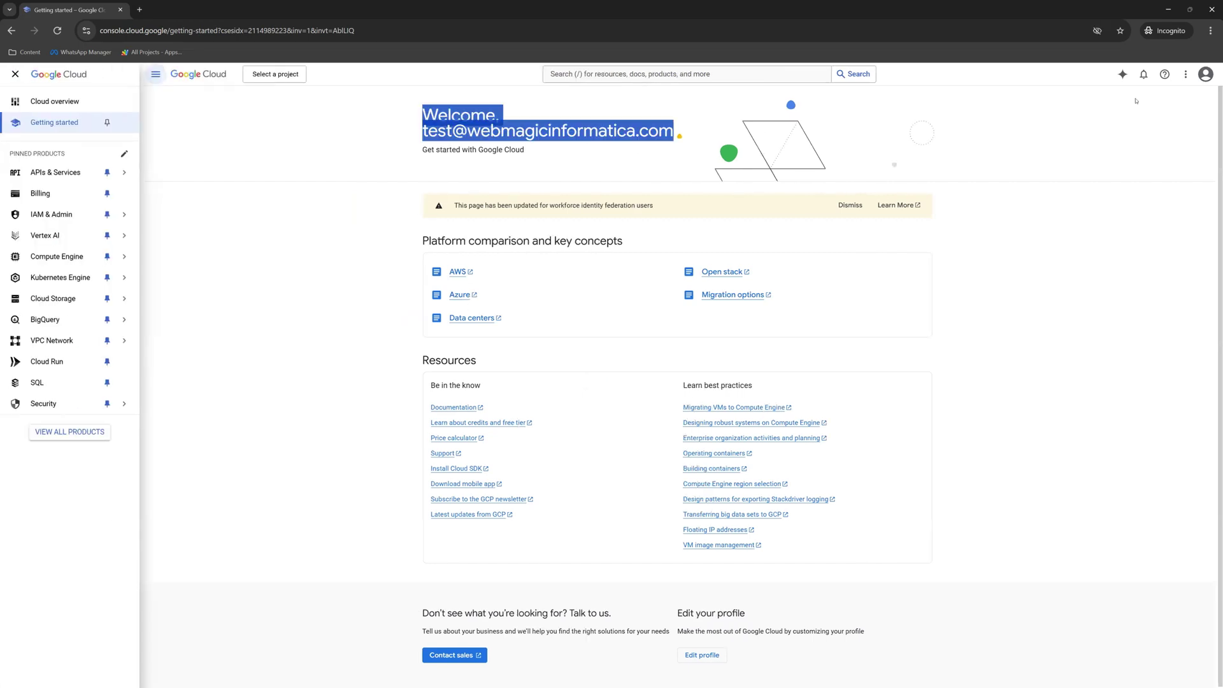
left_click(1205, 74)
triple_click(1066, 97)
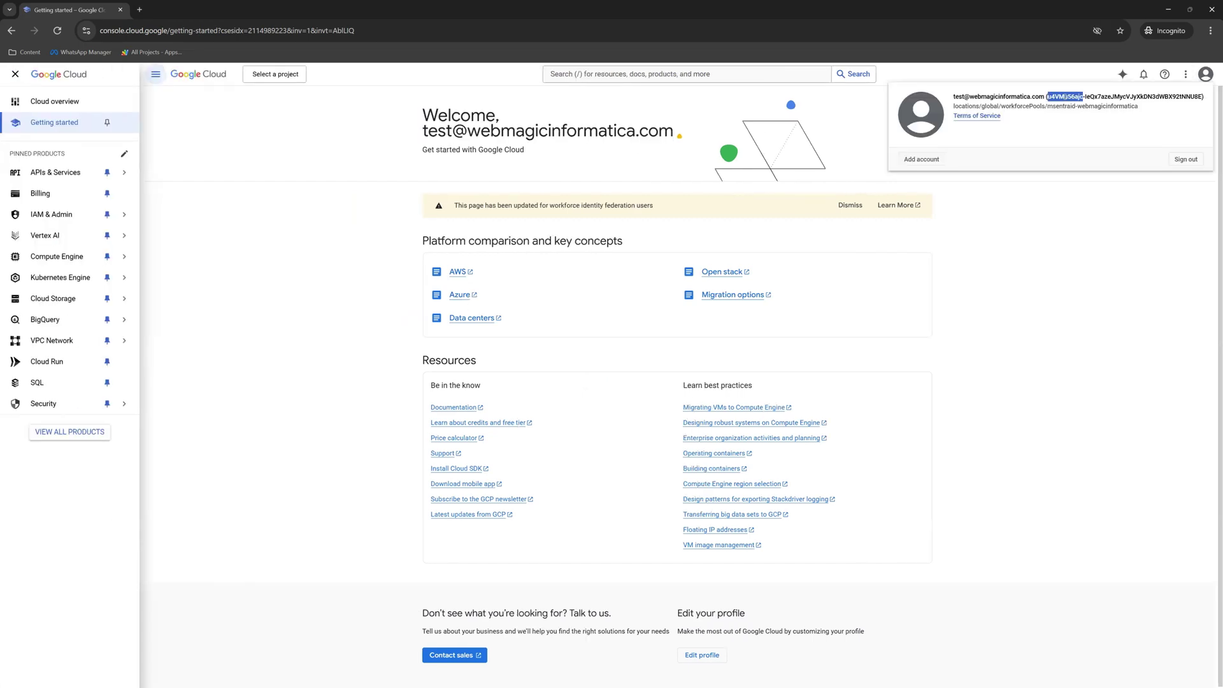
left_click(1052, 291)
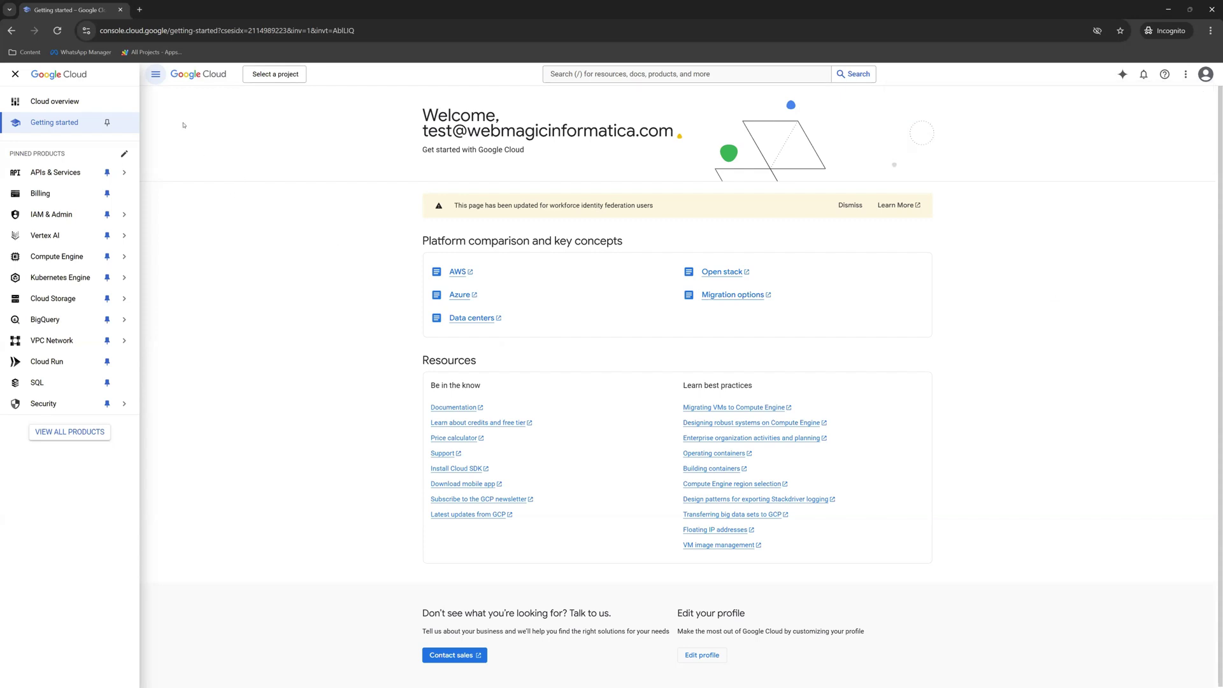
Step: View the project selector's ALL tab, which lists only No organization
left_click(258, 75)
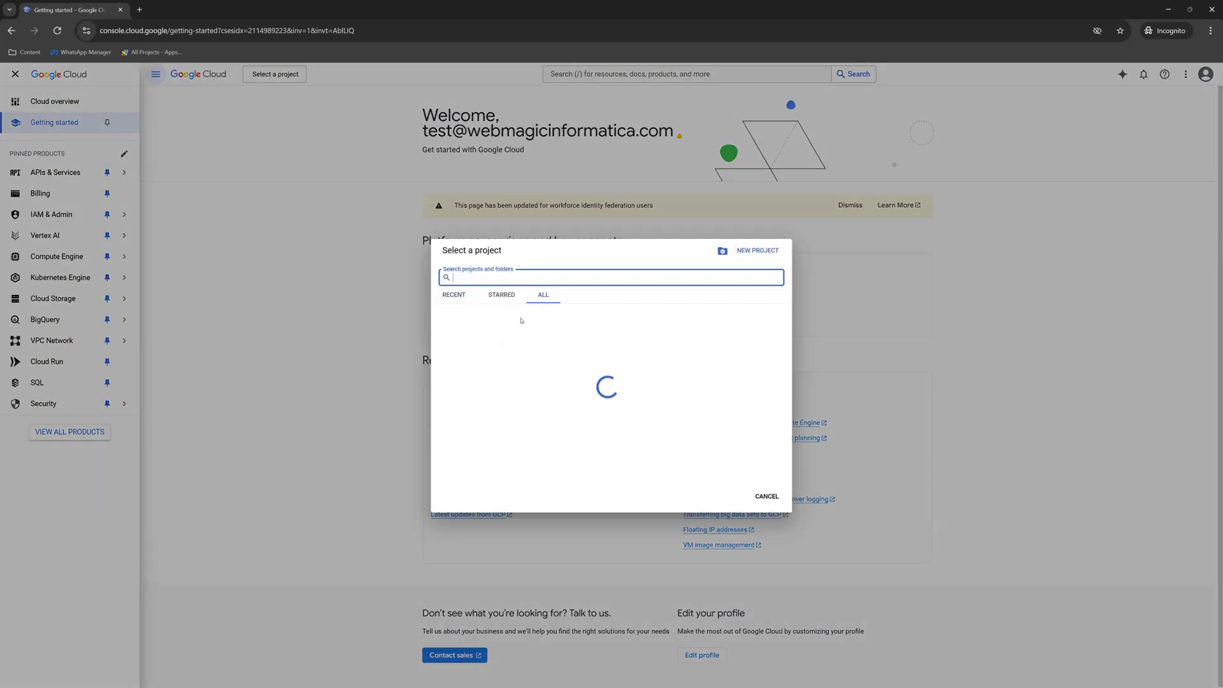
left_click(478, 333)
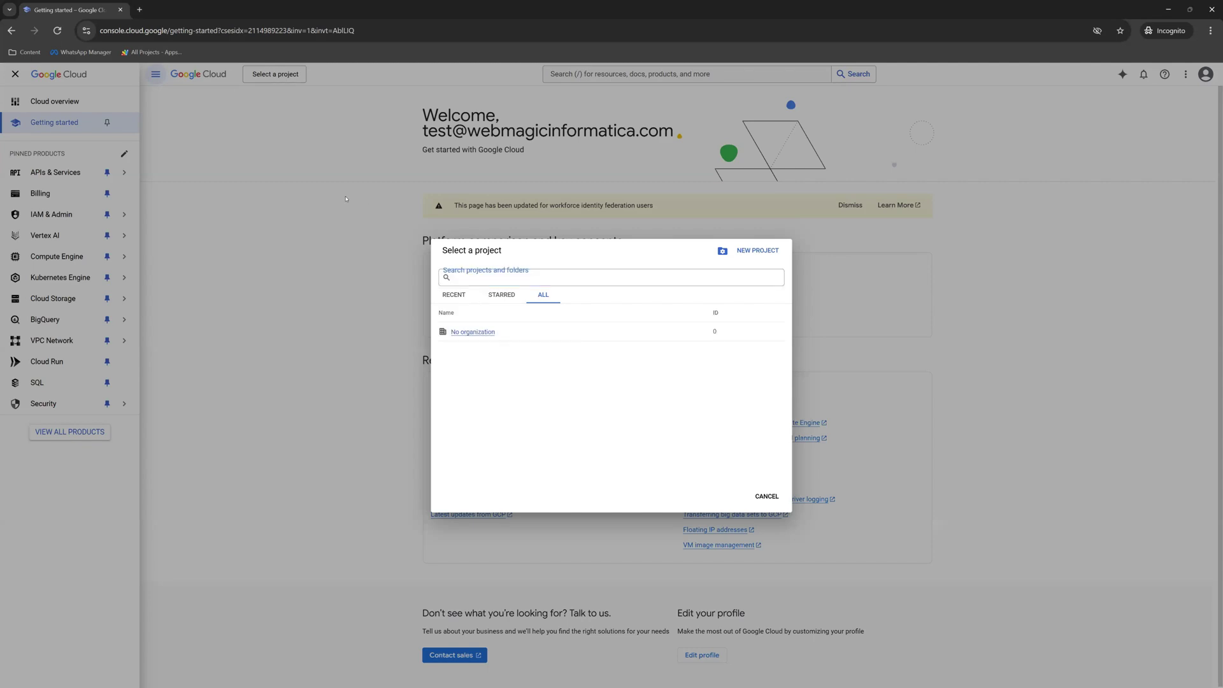
mouse_move(64, 214)
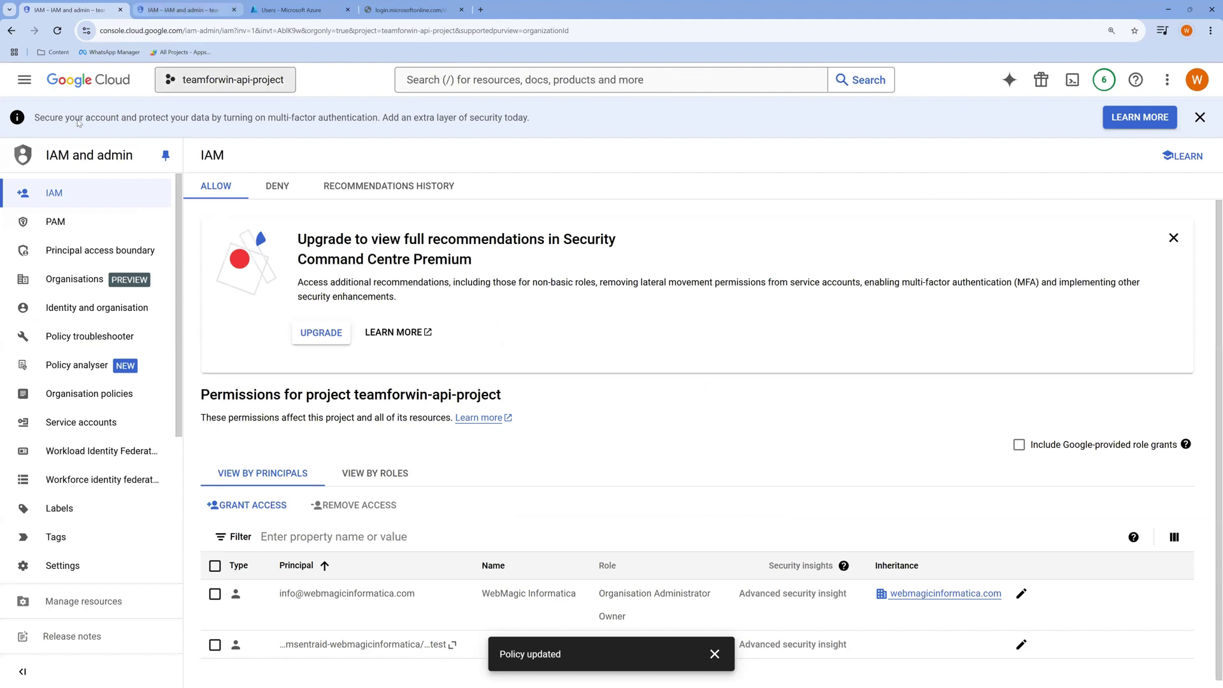
Step: Load the teamforwin-api-project Welcome URL in the test user's incognito window, then back out of Google sign-in
left_click(88, 79)
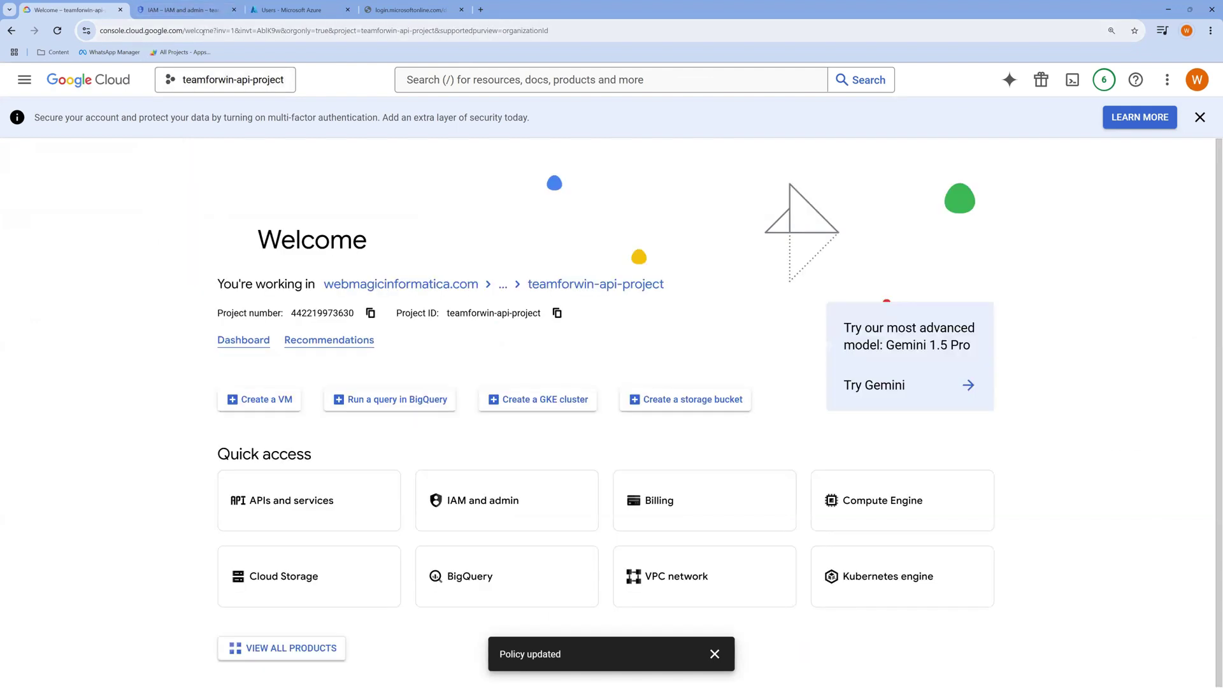
left_click(184, 38)
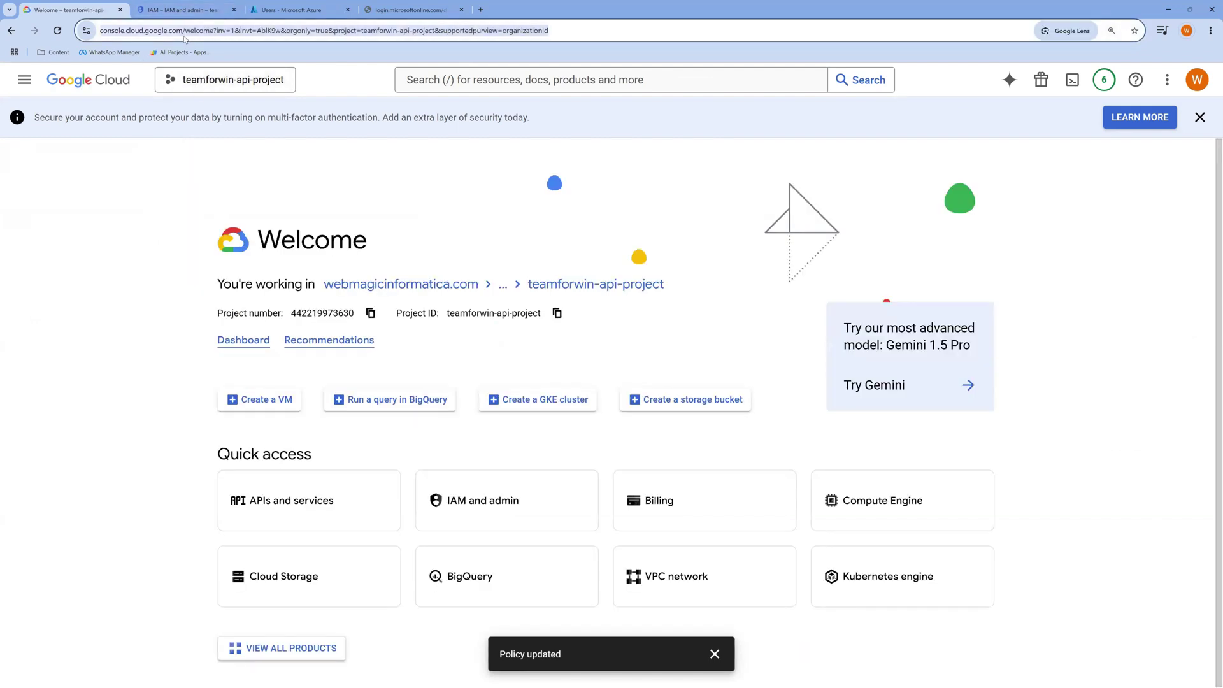
key("ctrl+c")
key("alt+Tab")
left_click(140, 32)
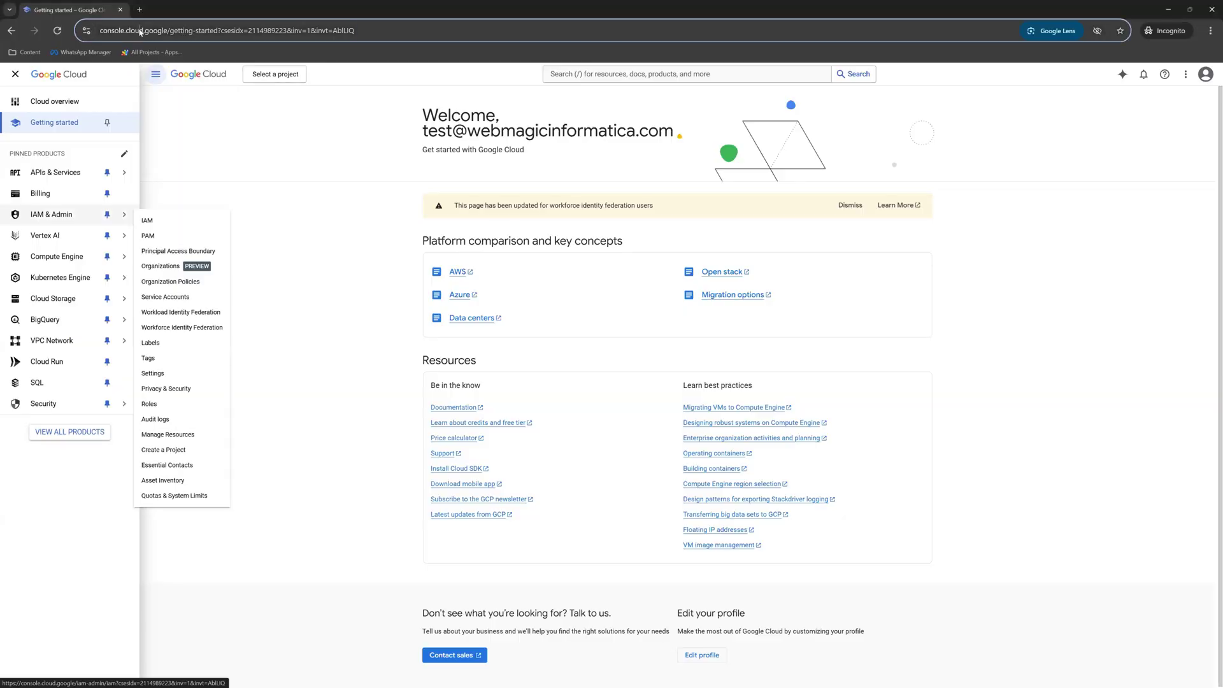
key("ctrl+v")
key("Return")
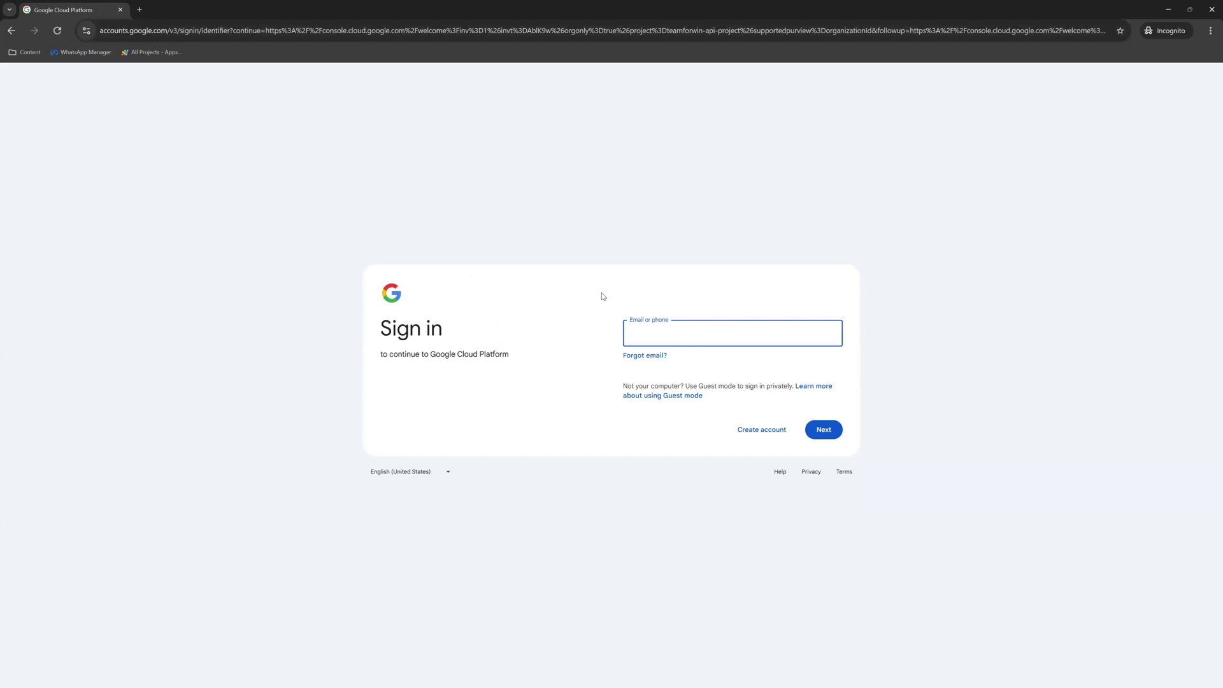
left_click(13, 31)
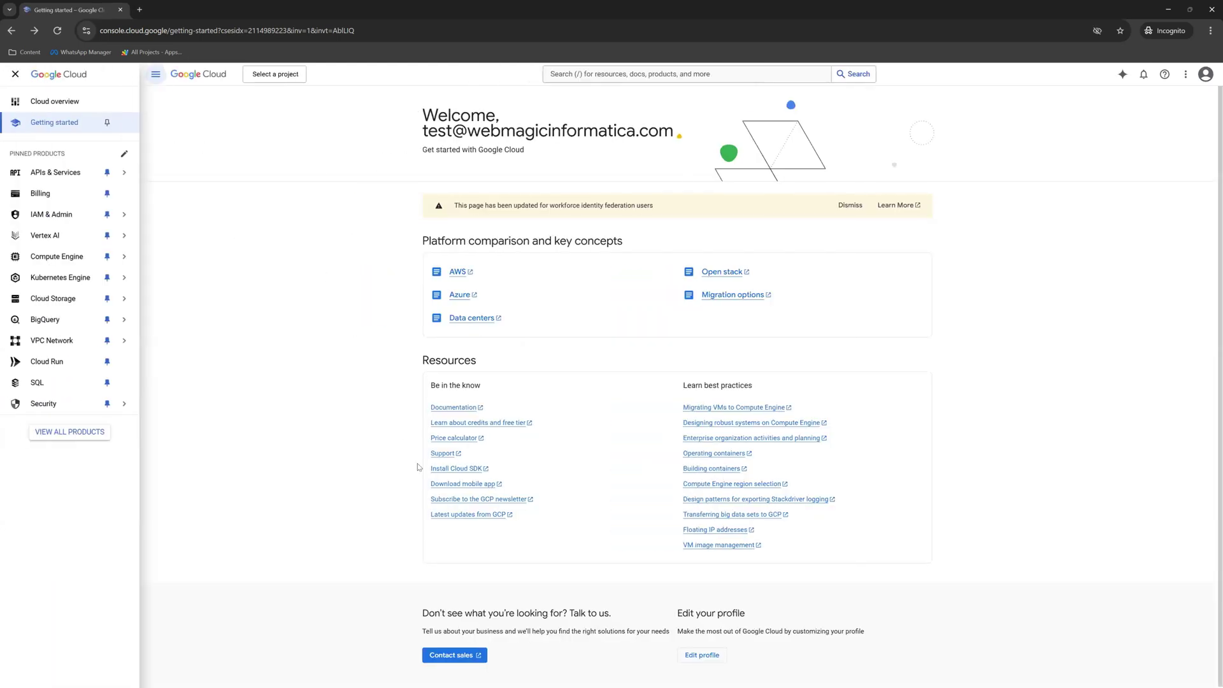
Step: Open Enabled APIs & services and check the ALL projects tab, showing only No organization, then cancel
left_click(55, 172)
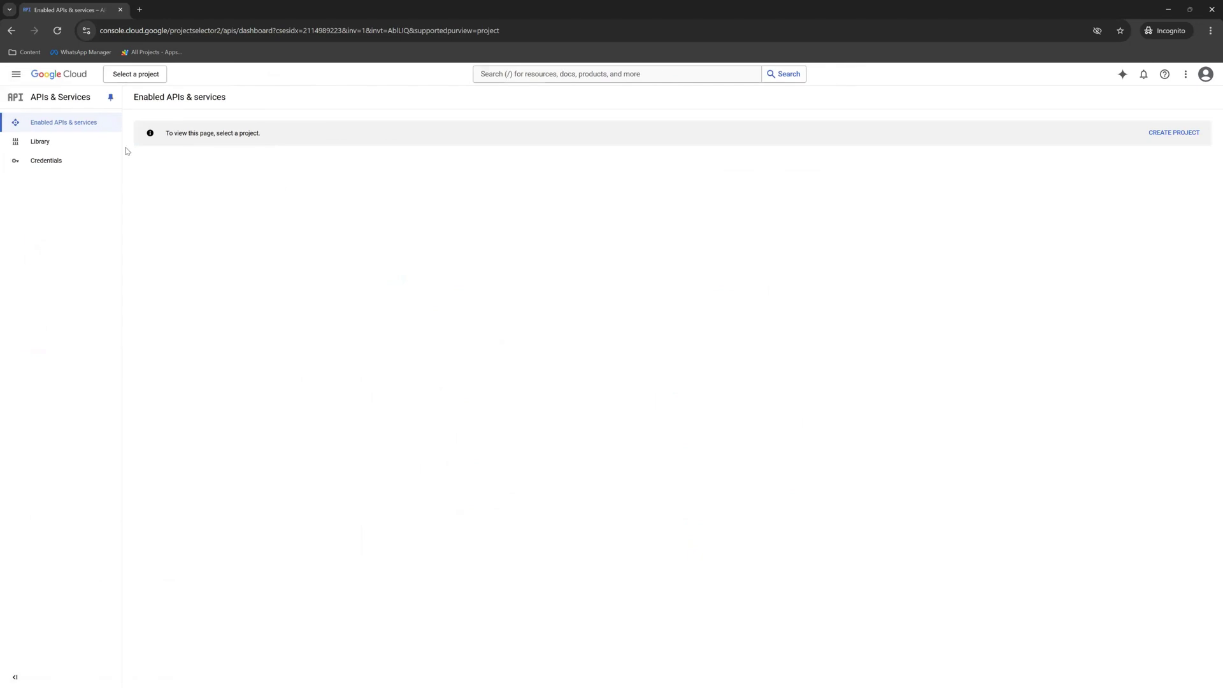
left_click(134, 74)
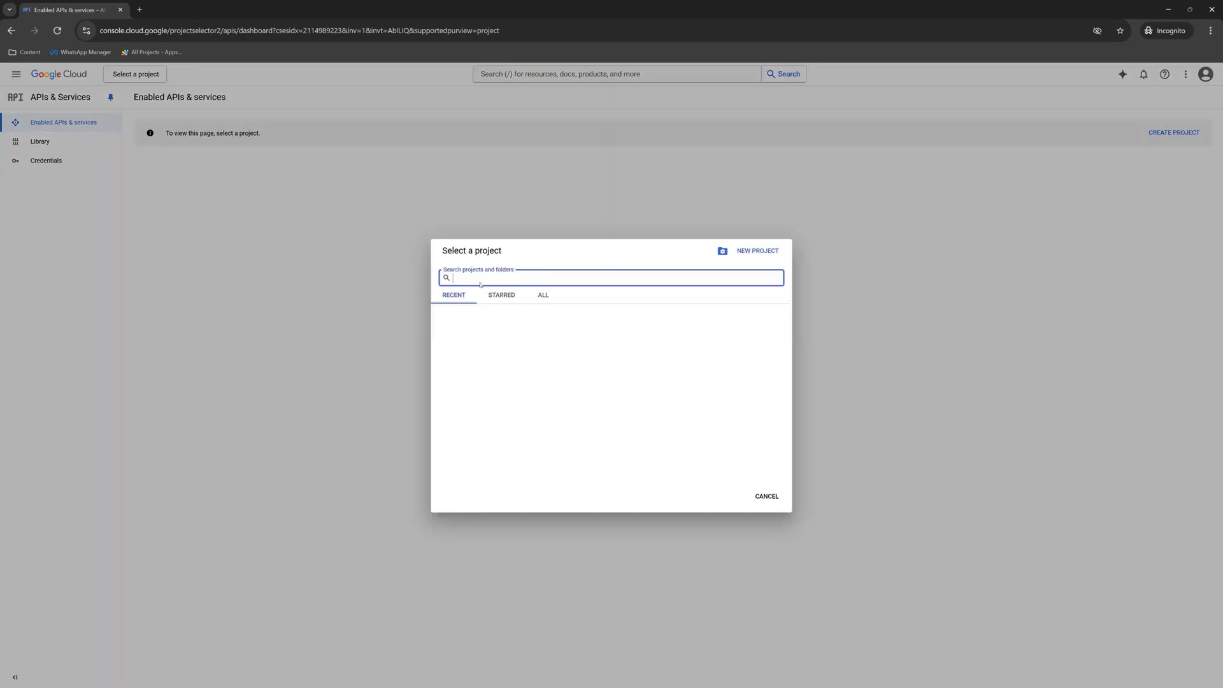
left_click(540, 298)
left_click(541, 298)
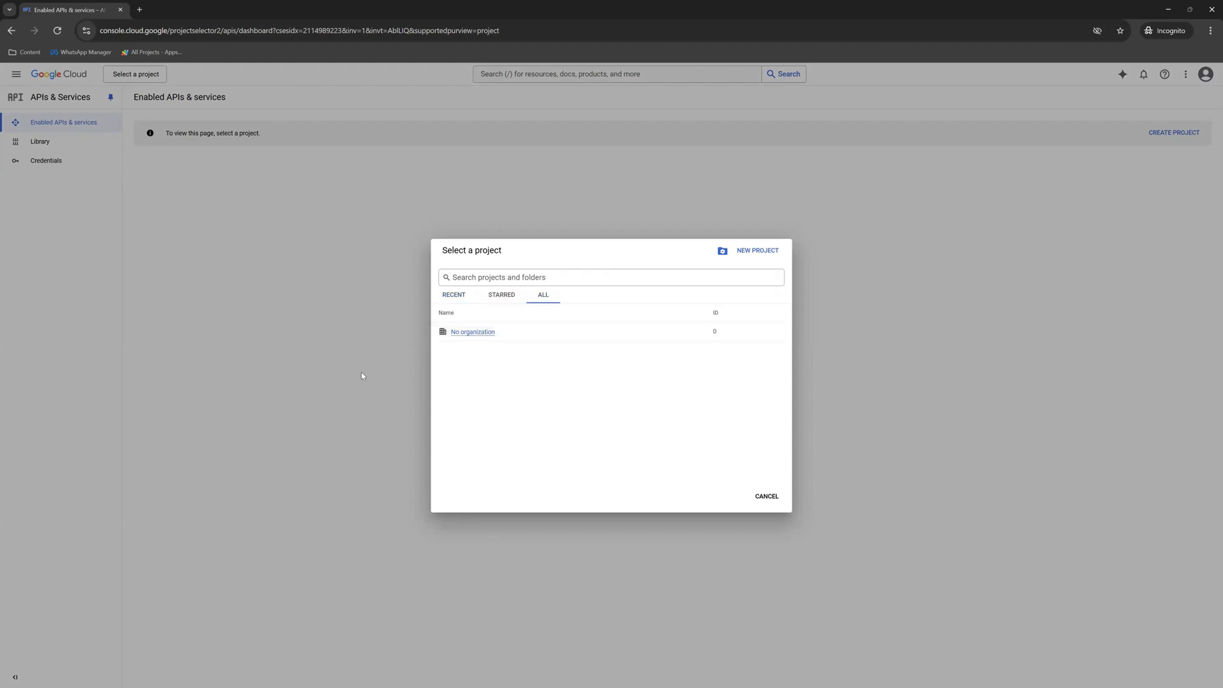
left_click(765, 501)
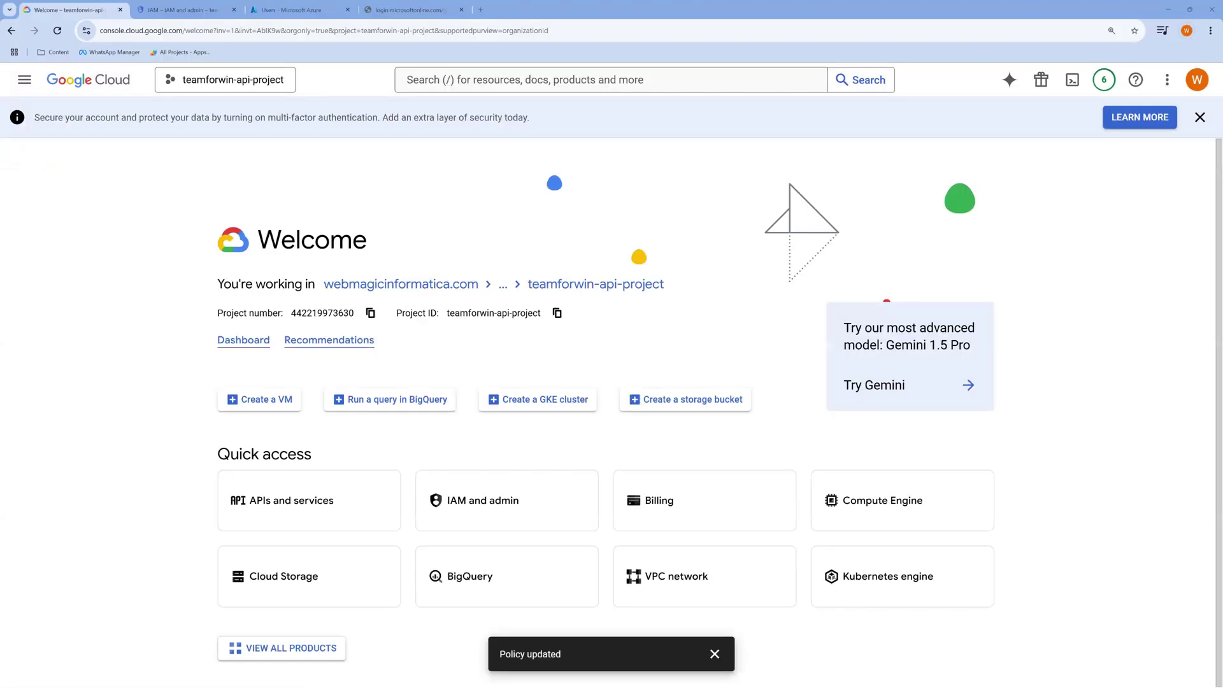
Step: Go to the IAM permissions page and dismiss the policy updated notification
left_click(25, 80)
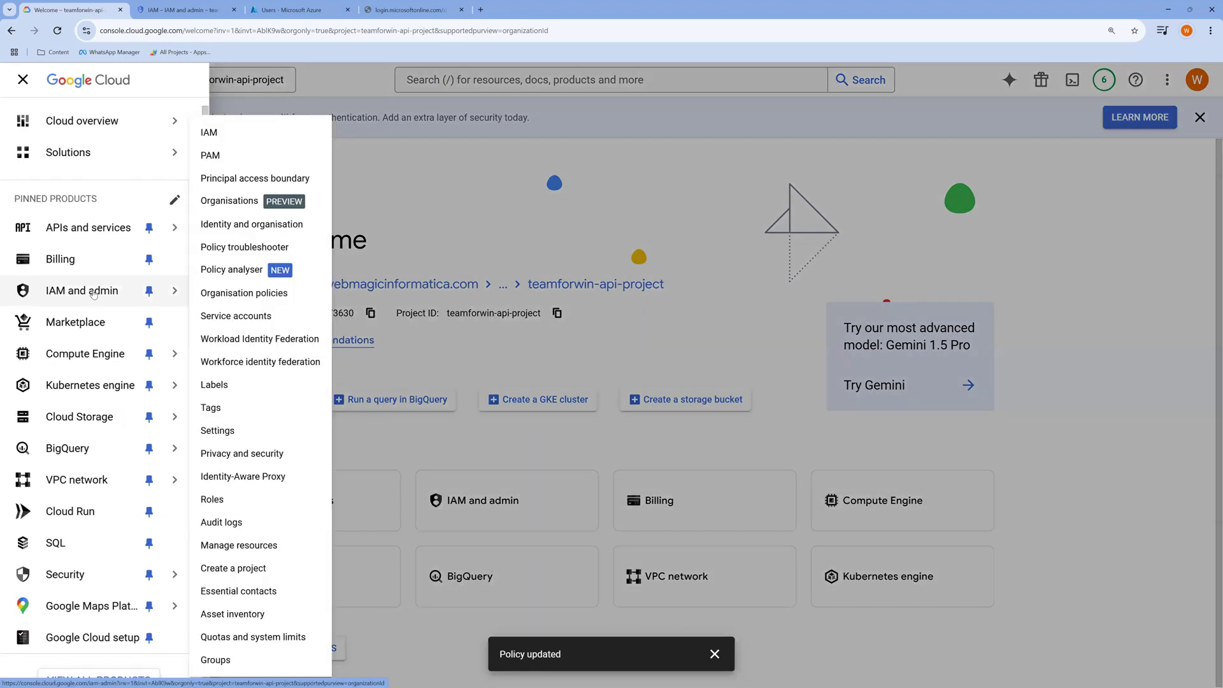
left_click(93, 294)
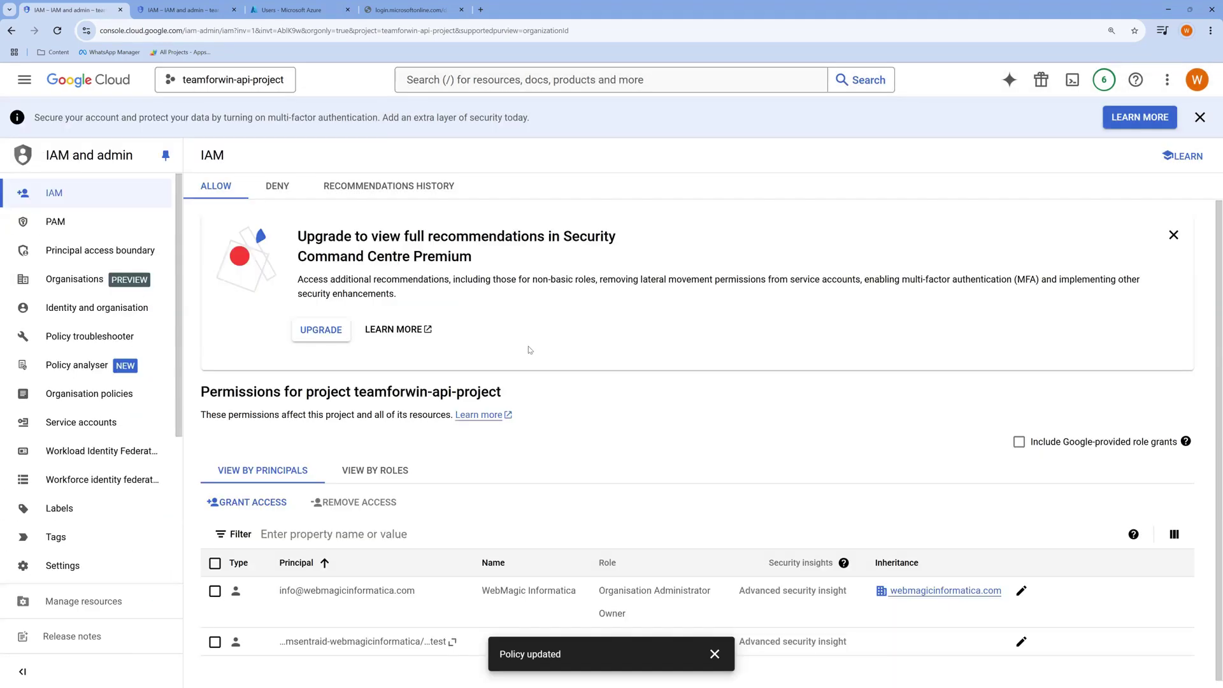
scroll(987, 628, "down", 1)
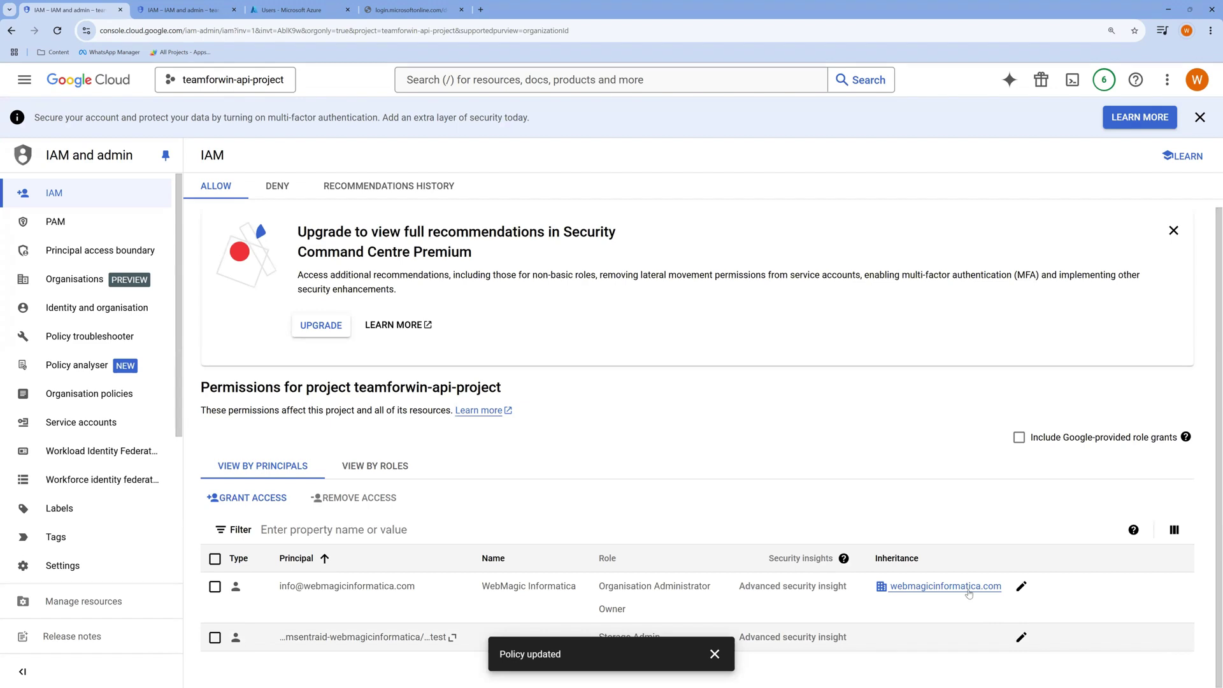
left_click(714, 653)
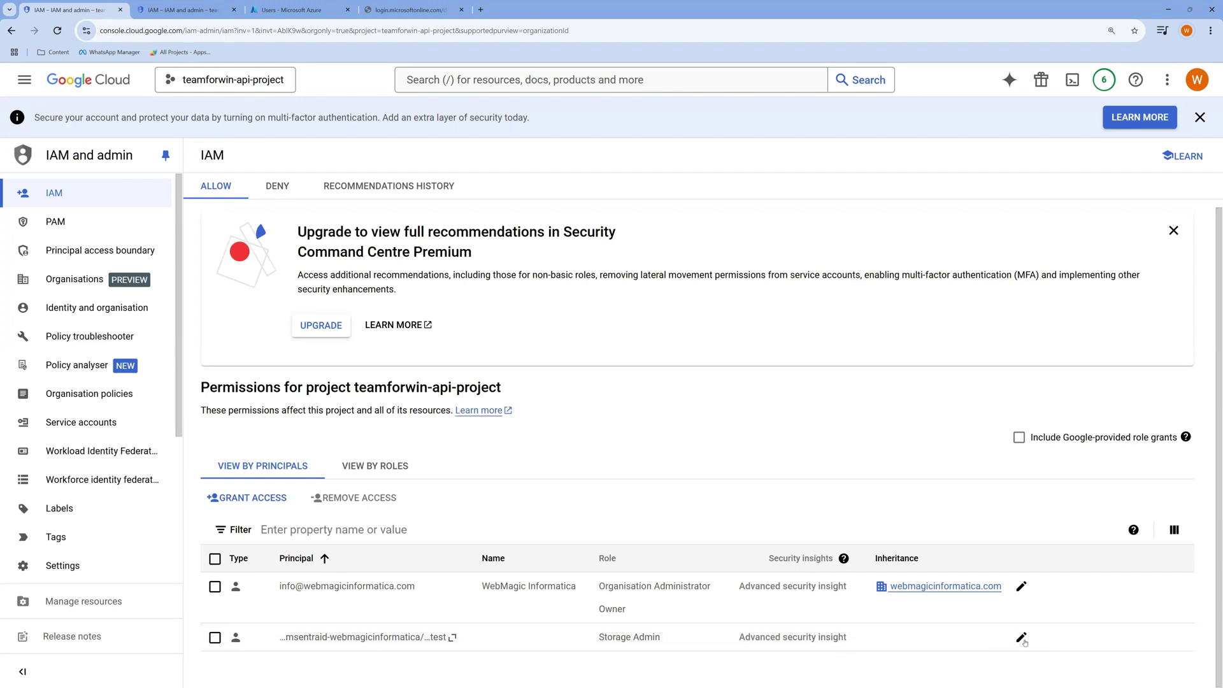
Step: Add Basic > Owner to the federated test principal alongside Storage Admin and save
left_click(1020, 637)
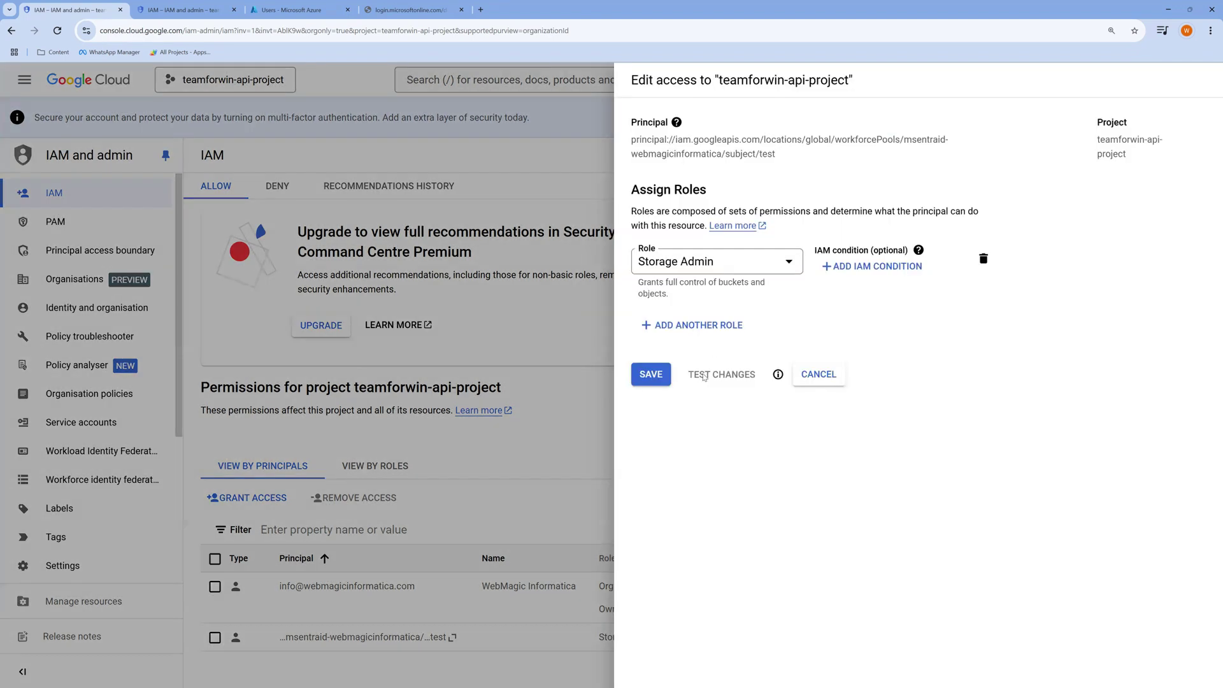
left_click(699, 326)
left_click(701, 331)
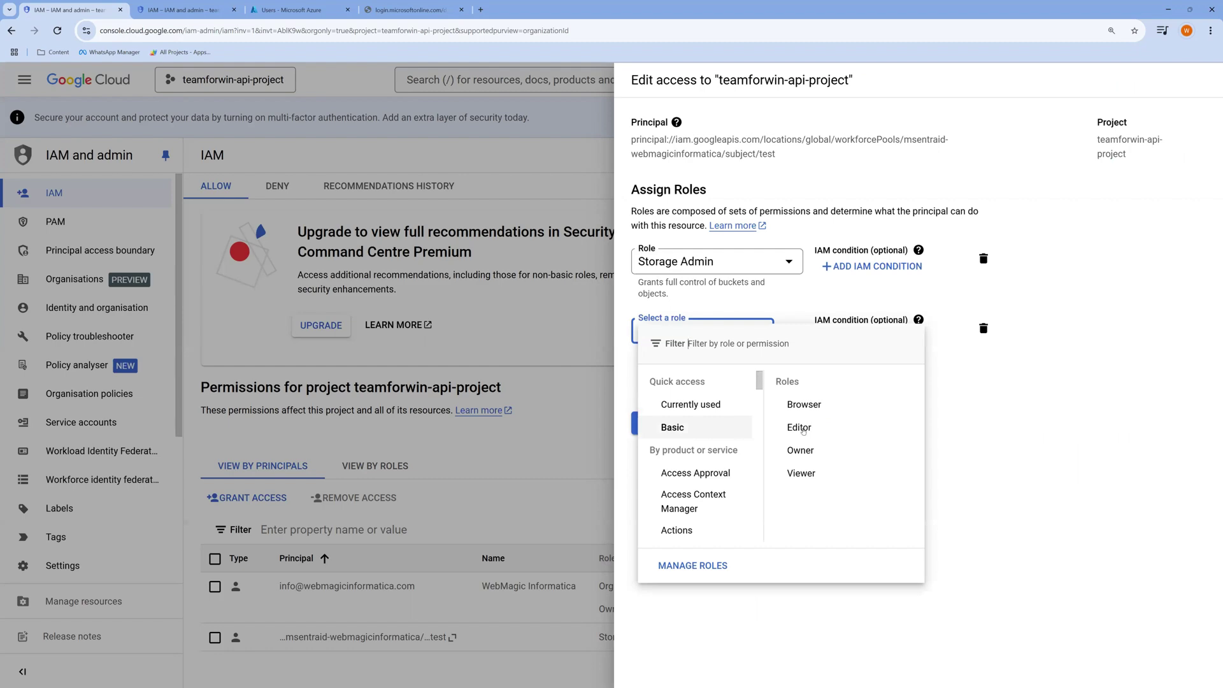
left_click(800, 450)
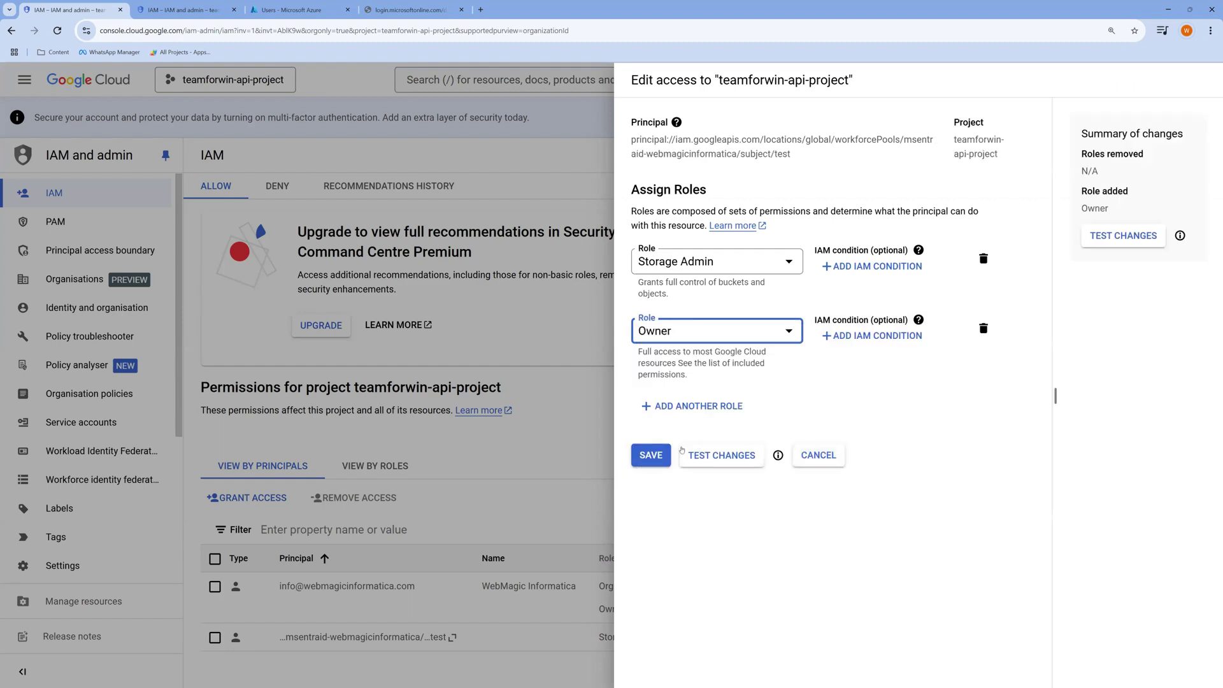
left_click(663, 460)
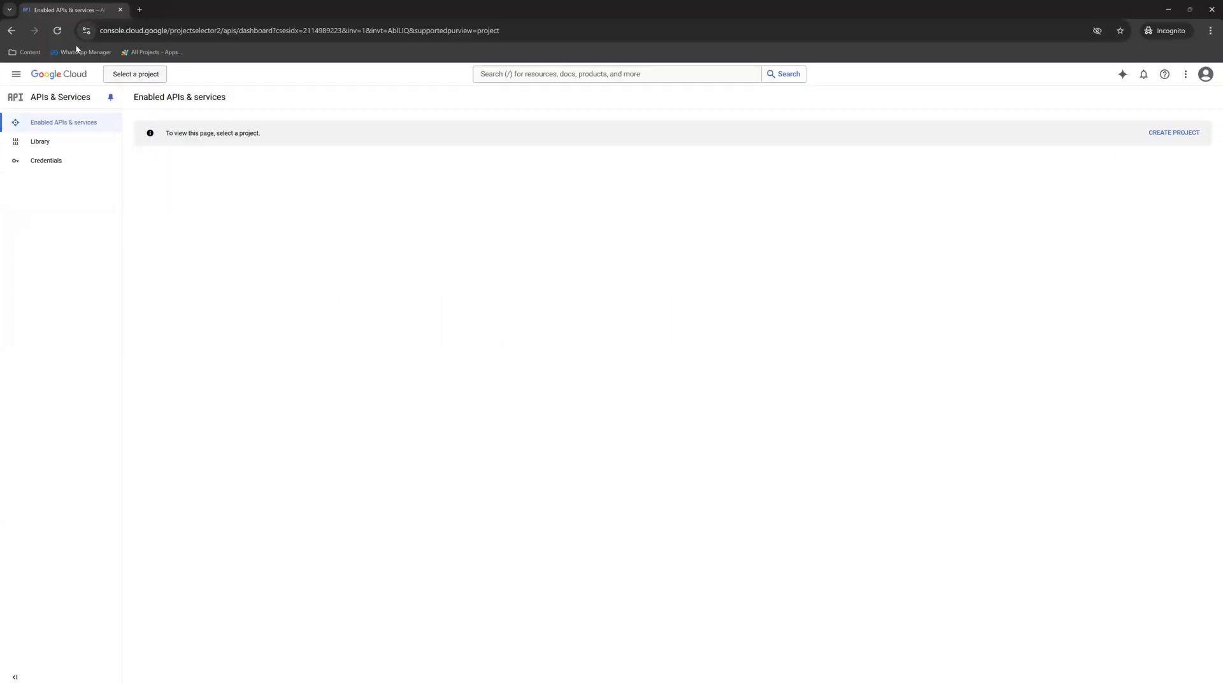
Step: Reload the test user's console and check all projects listed in the project picker
left_click(60, 35)
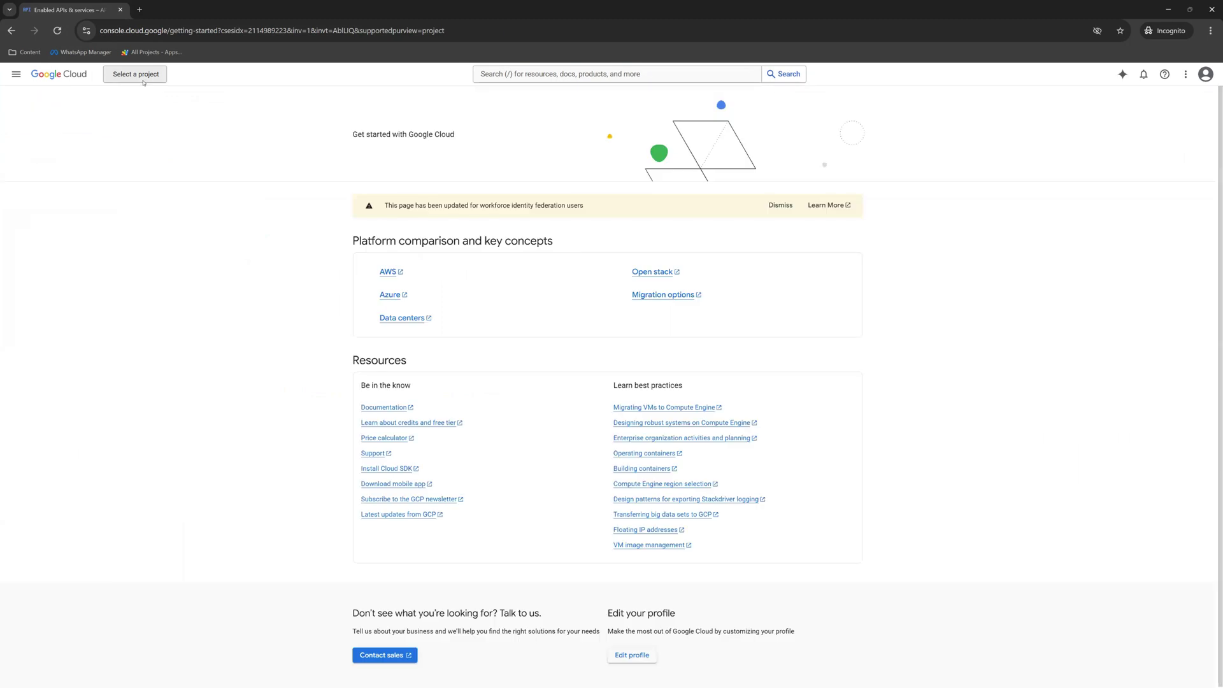
left_click(280, 79)
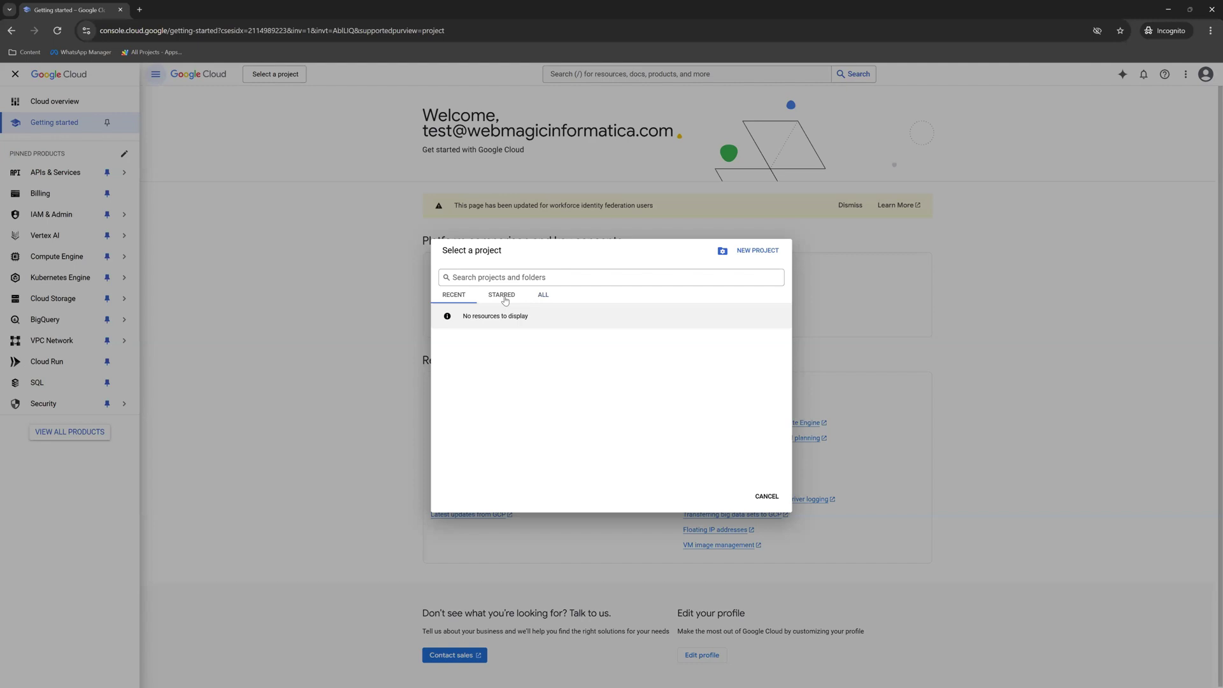
left_click(543, 296)
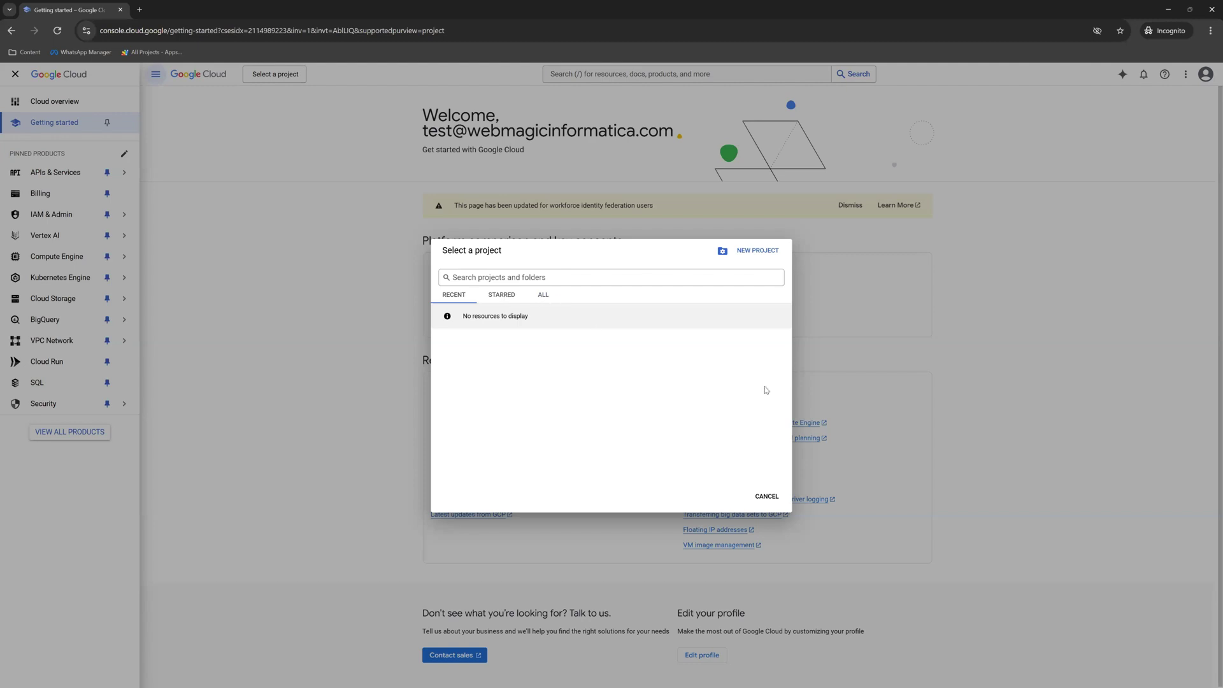
left_click(235, 117)
Step: Visit the IAM page, then return to the Google Cloud Welcome page
left_click(62, 216)
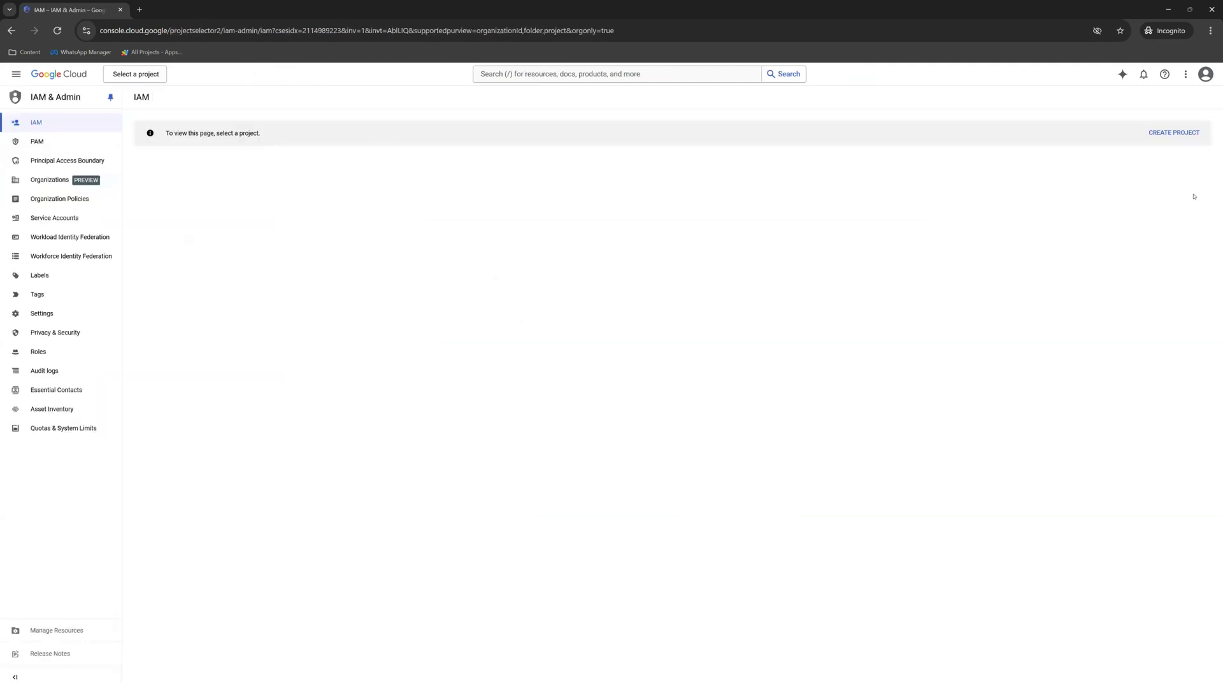
left_click(71, 77)
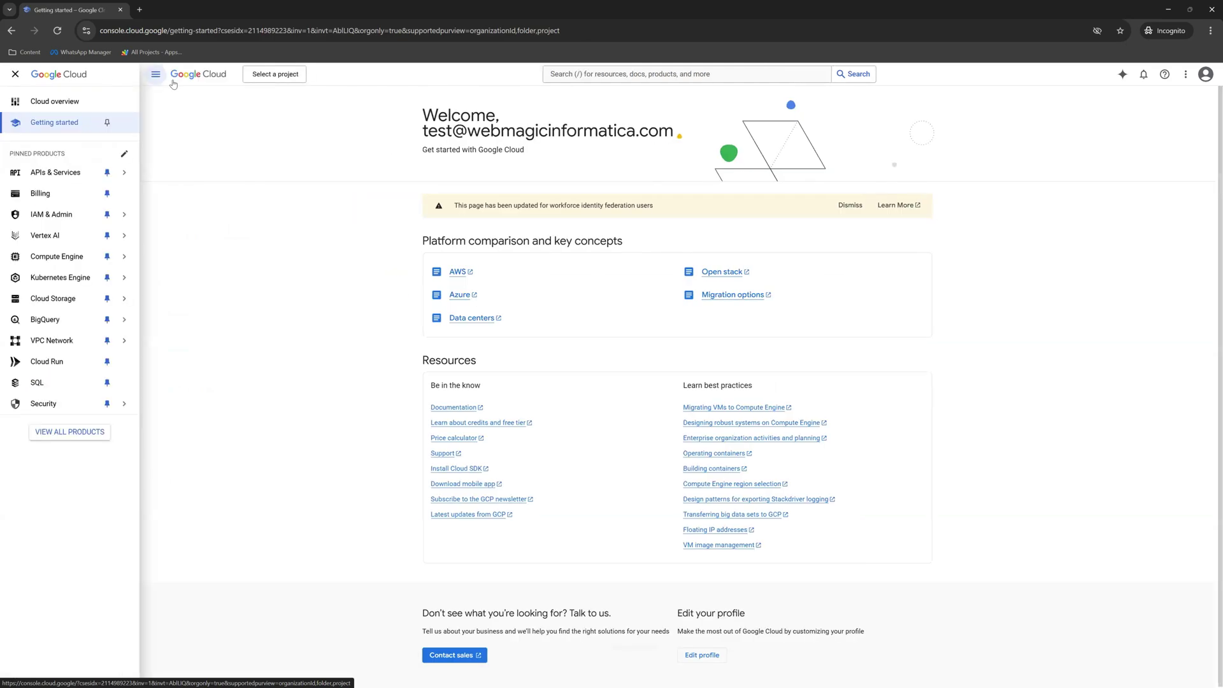
left_click(172, 83)
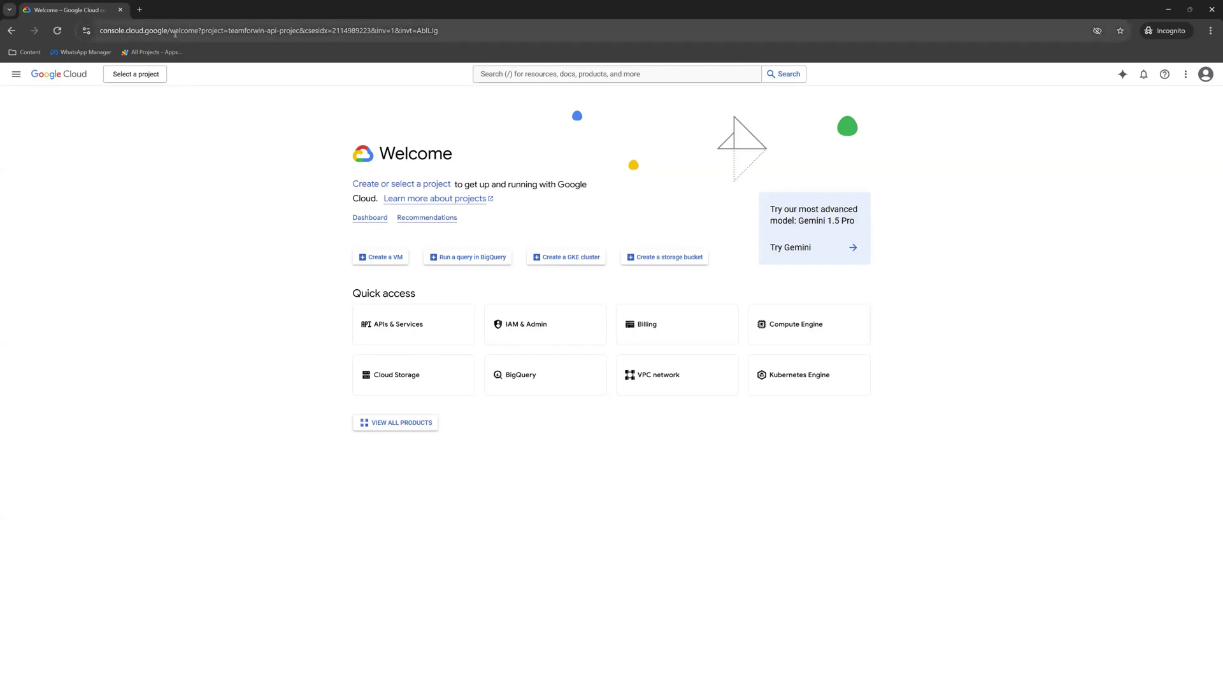
Step: Inspect the welcome page's web address, leaving it unchanged
left_click(210, 31)
left_click(220, 32)
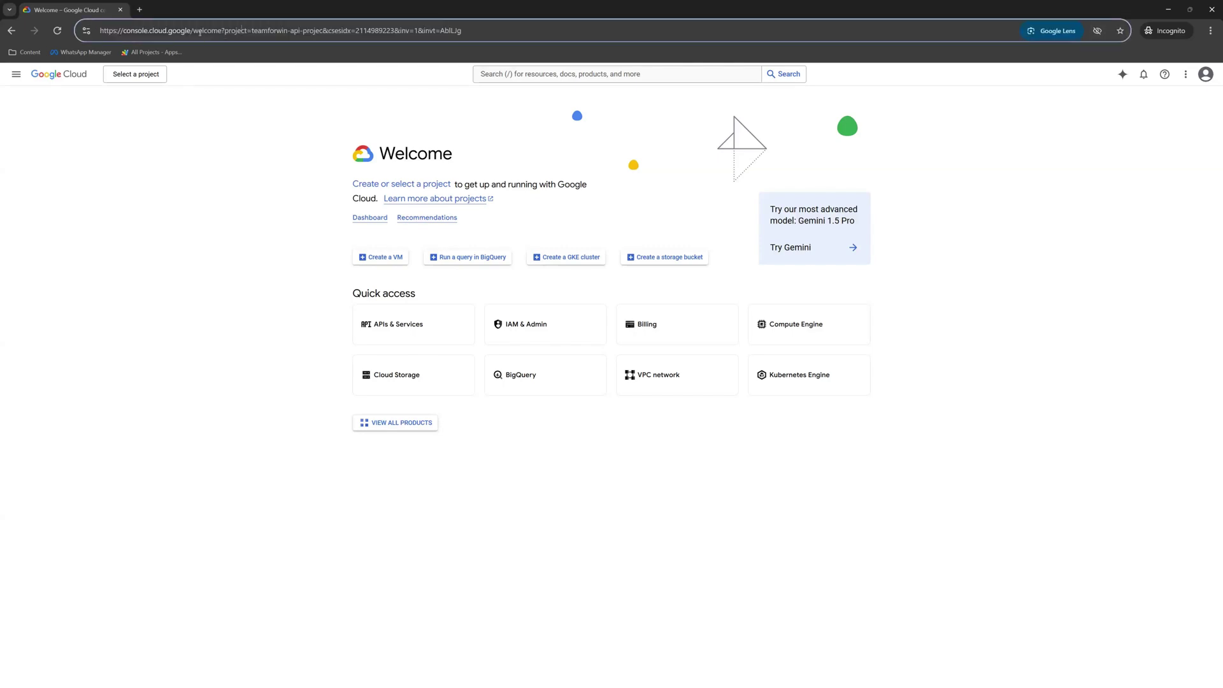
double_click(206, 30)
left_click(31, 89)
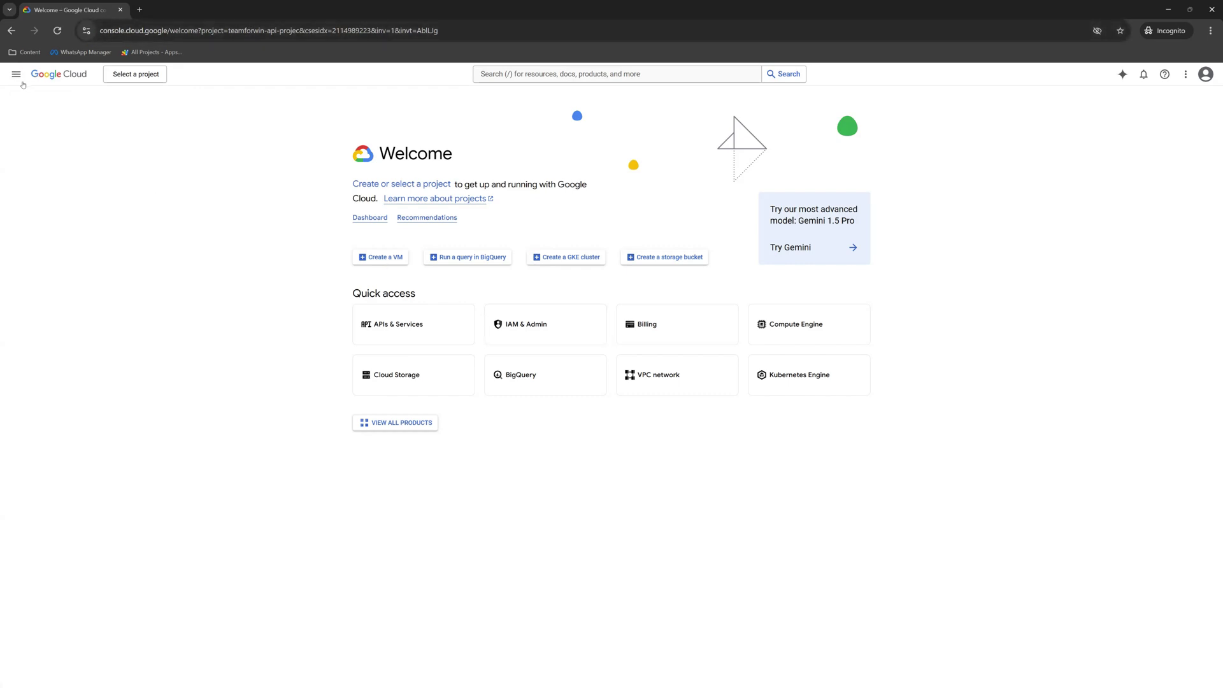
Step: Open Cloud Storage Buckets and highlight the 'You need additional access' explanation
left_click(16, 74)
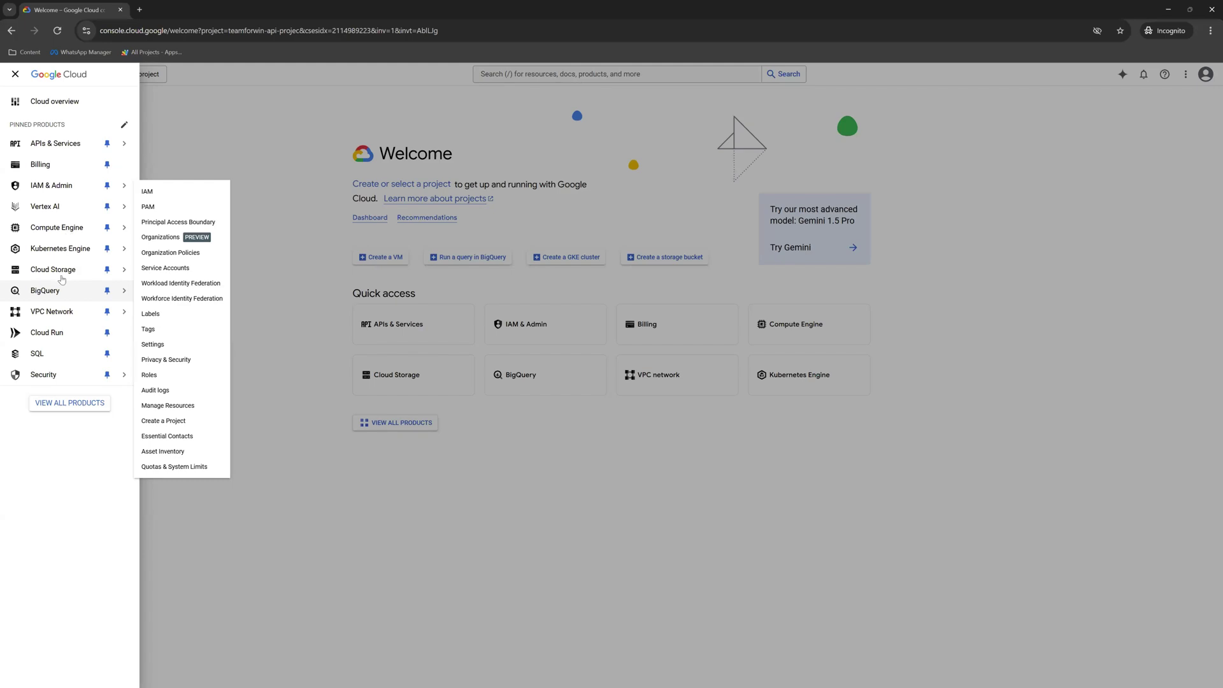
left_click(61, 275)
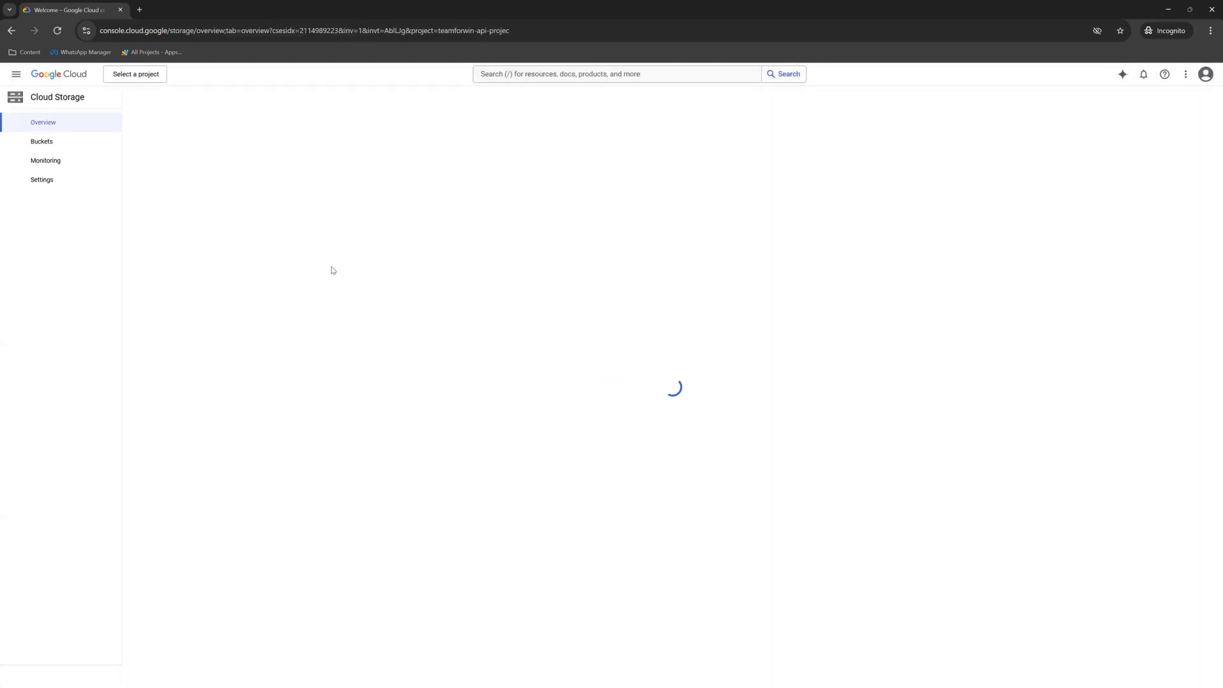
left_click(68, 148)
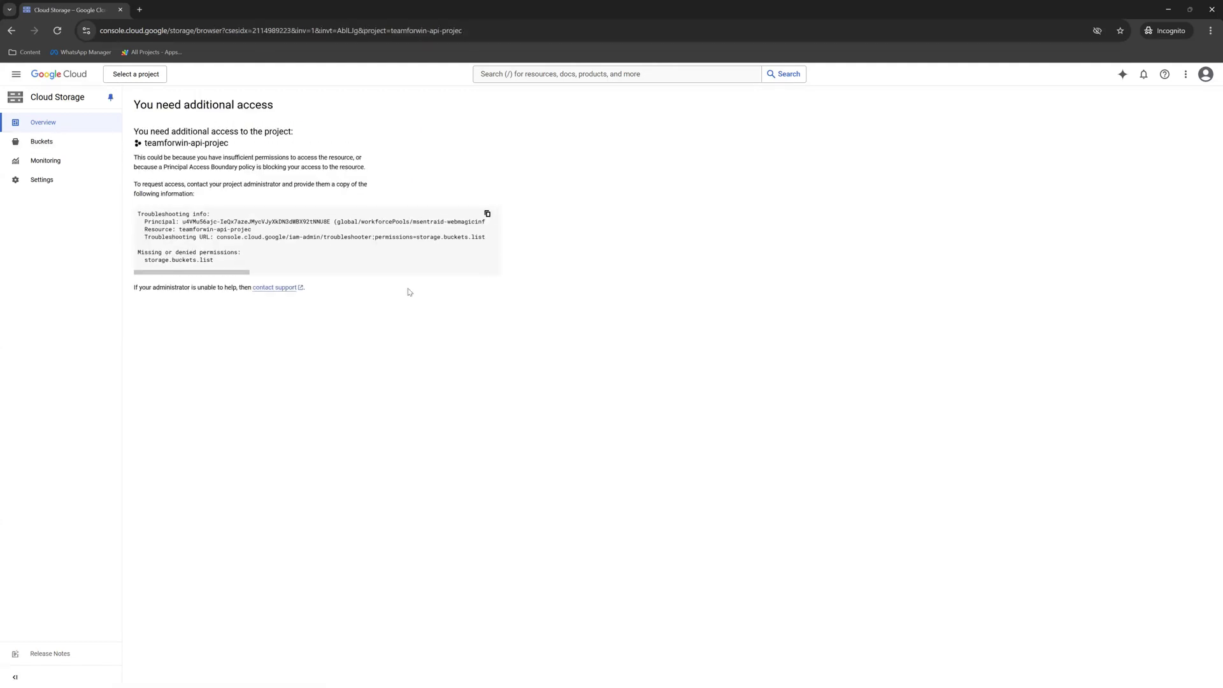
left_click_drag(141, 158, 291, 159)
left_click(284, 196)
Step: In the admin window, open IAM and admin > Principal access boundary scoped to webmagicinformatica.com
key("alt+Tab")
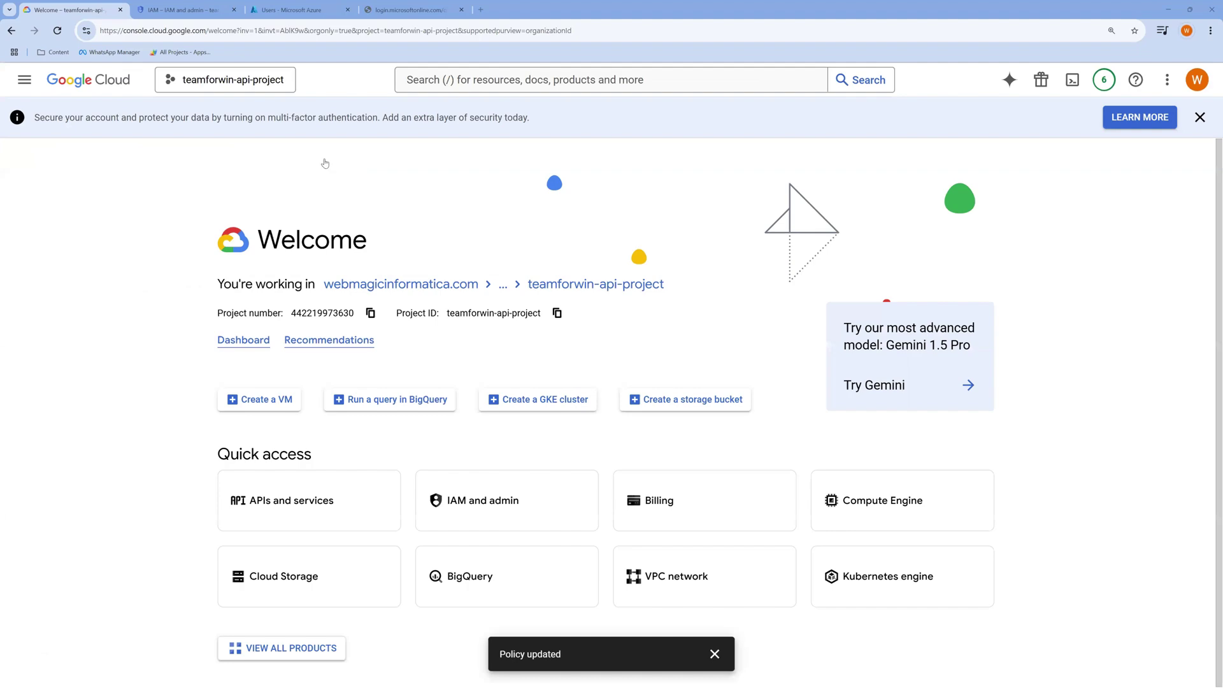
left_click(24, 79)
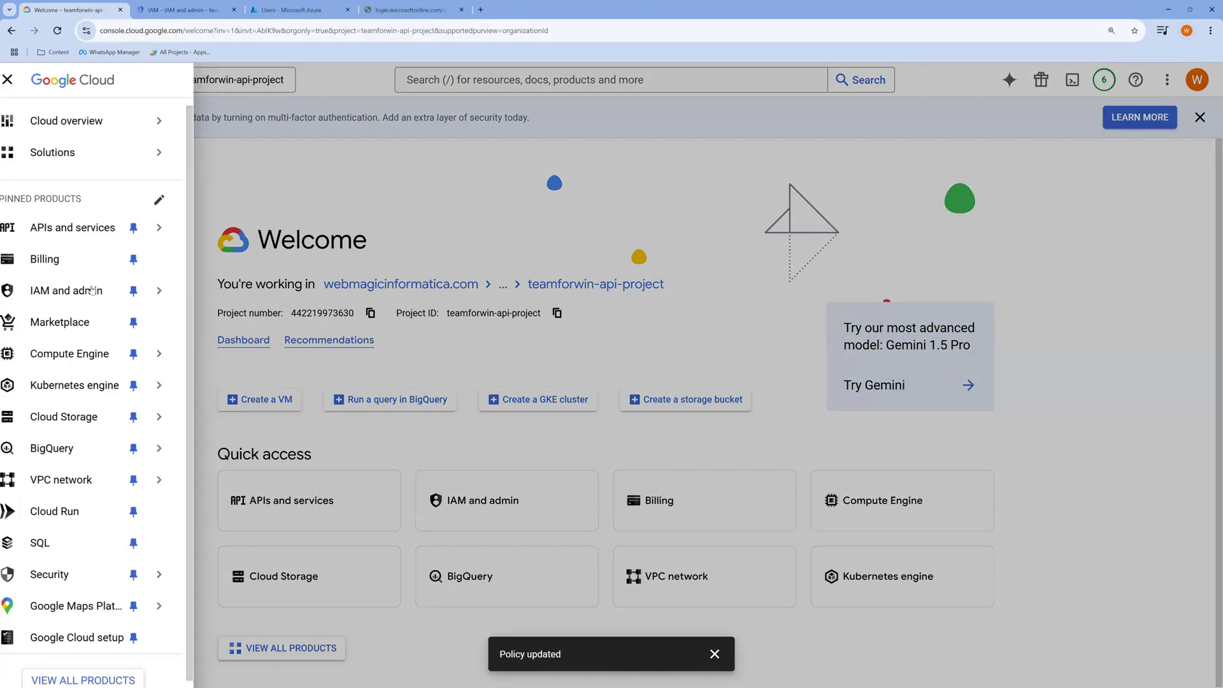
mouse_move(114, 290)
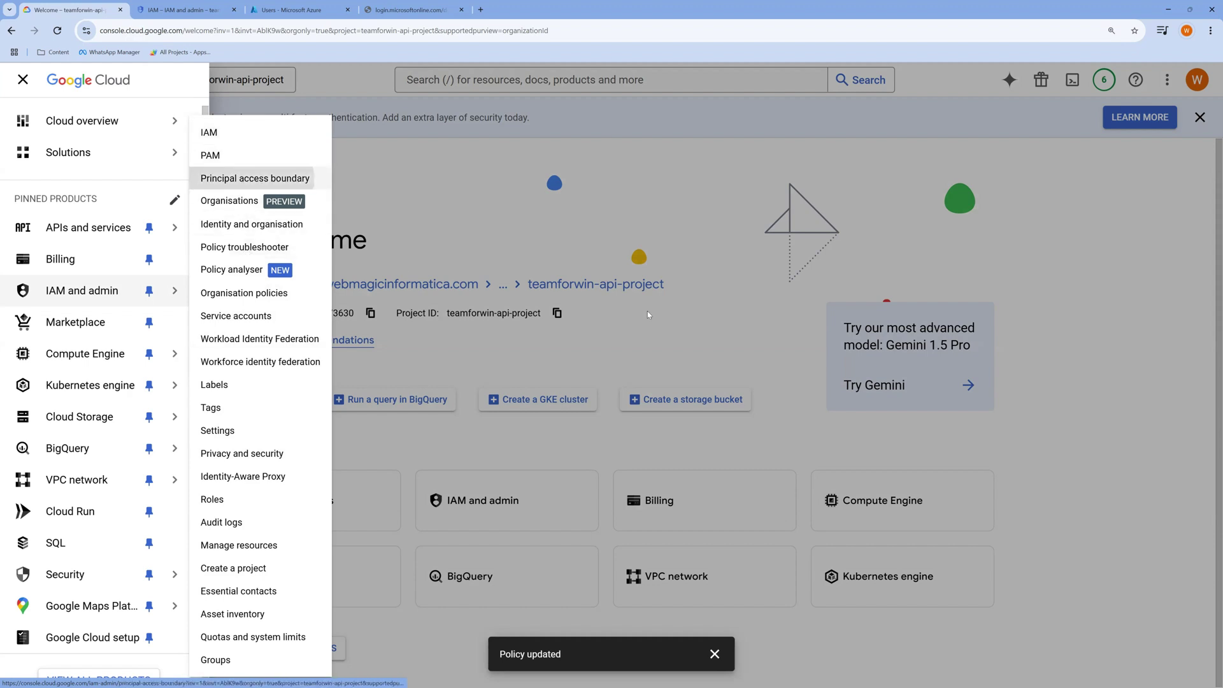
left_click(311, 178)
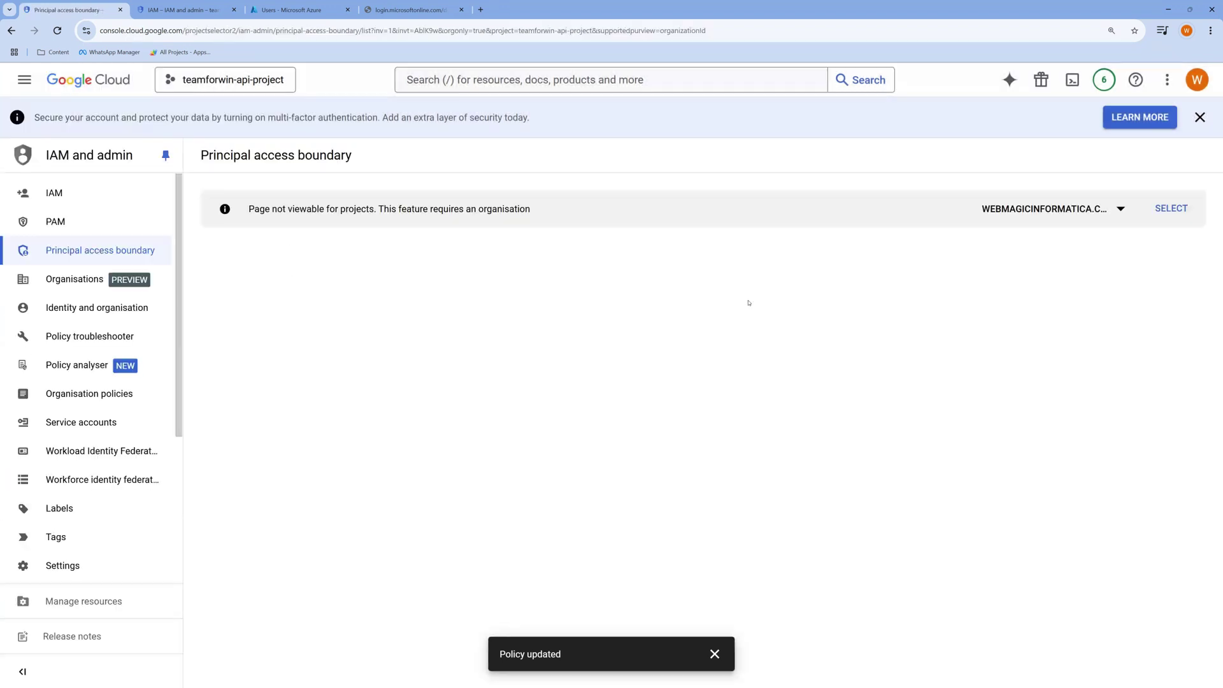
left_click(1170, 210)
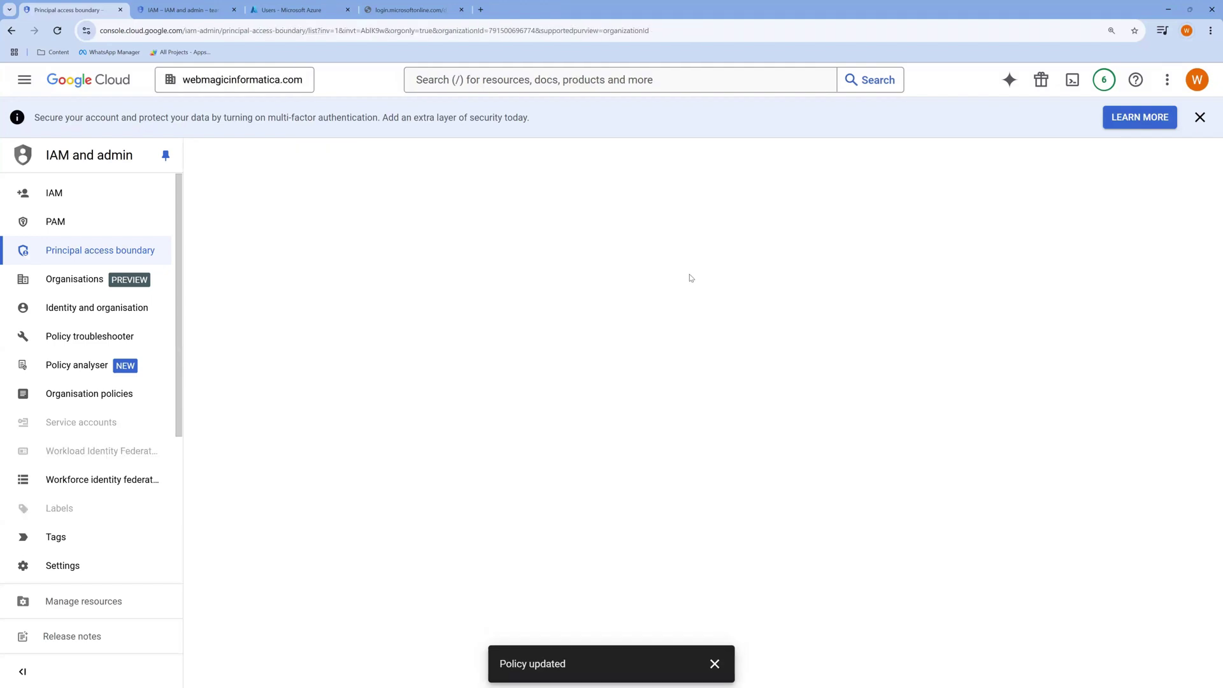
Step: Review the organisation's Principal Access Boundary policy list, confirming no policies exist
scroll(537, 300, "down", 2)
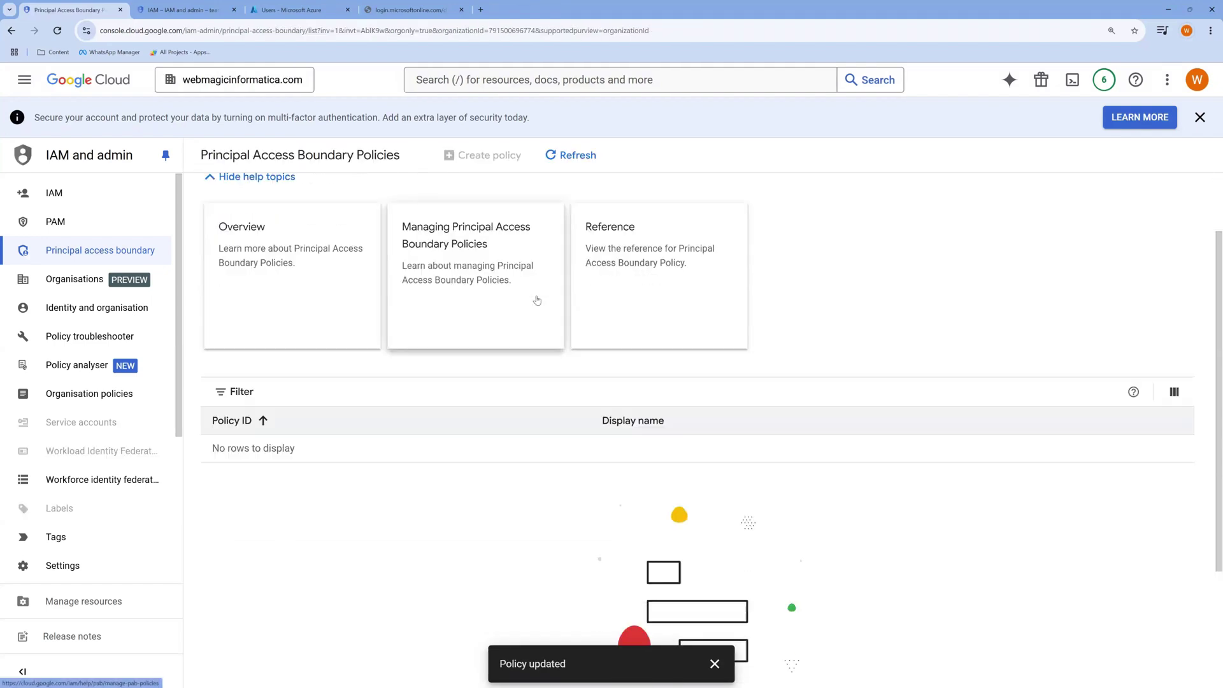
scroll(587, 237, "up", 2)
scroll(464, 442, "down", 4)
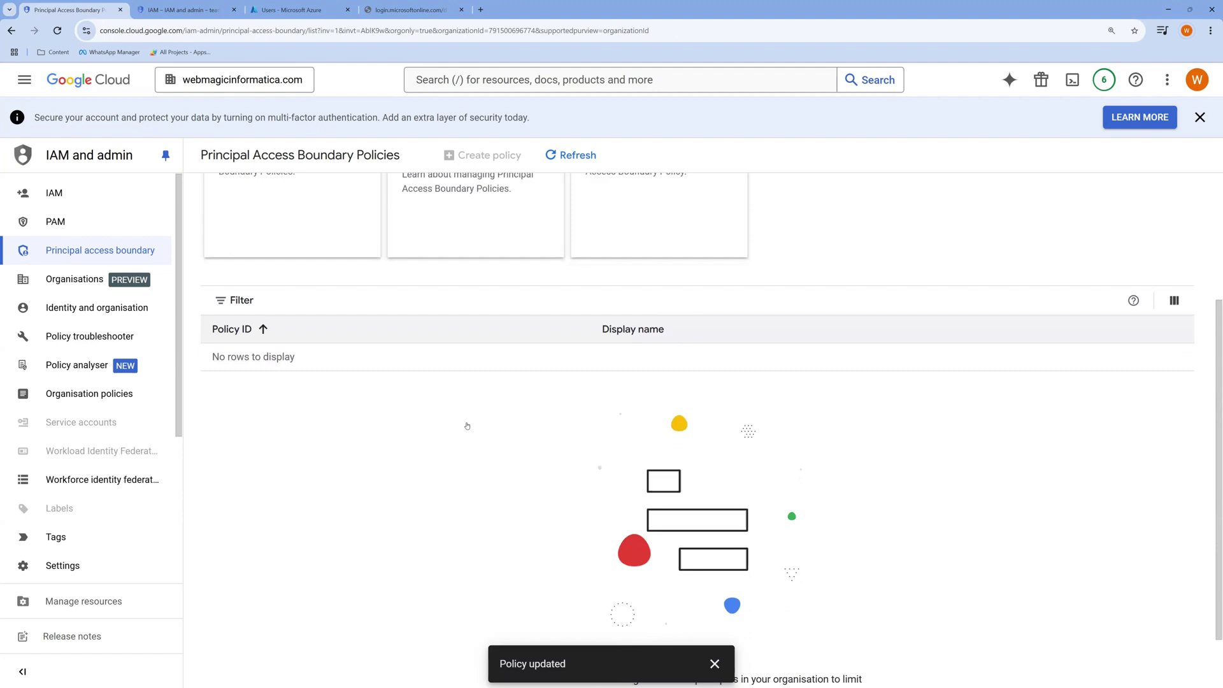
scroll(467, 425, "up", 3)
left_click(236, 275)
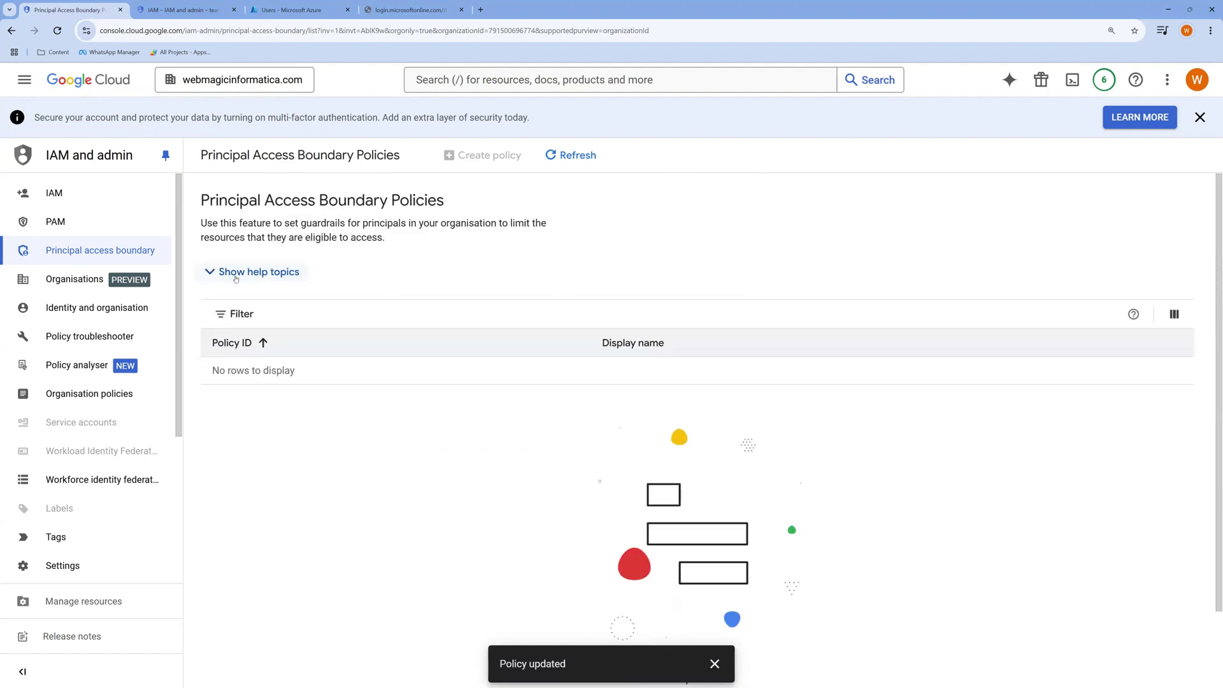
left_click(236, 275)
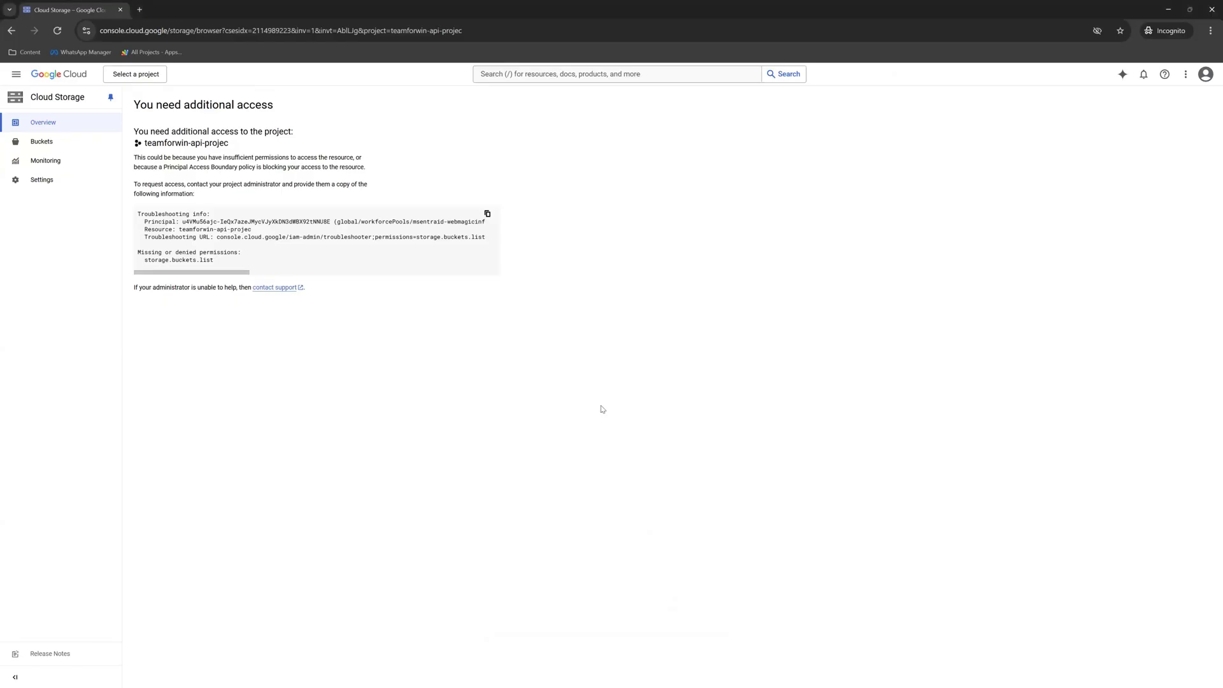
left_click(60, 72)
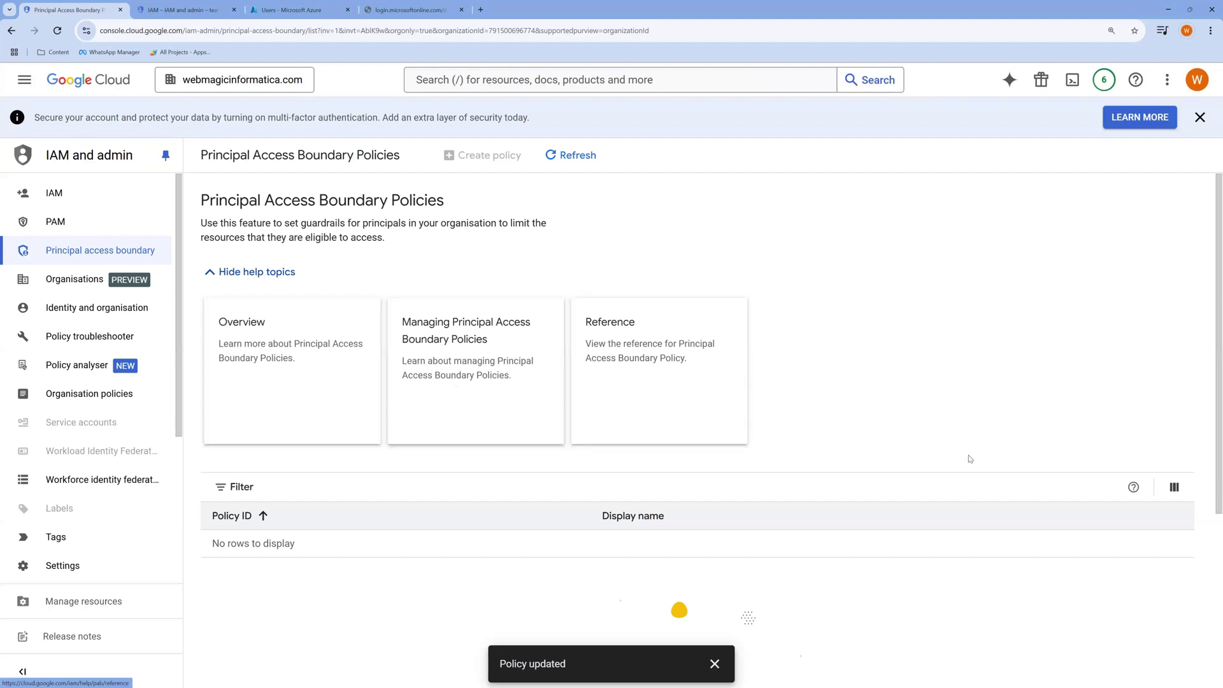
scroll(752, 382, "down", 3)
scroll(754, 273, "up", 3)
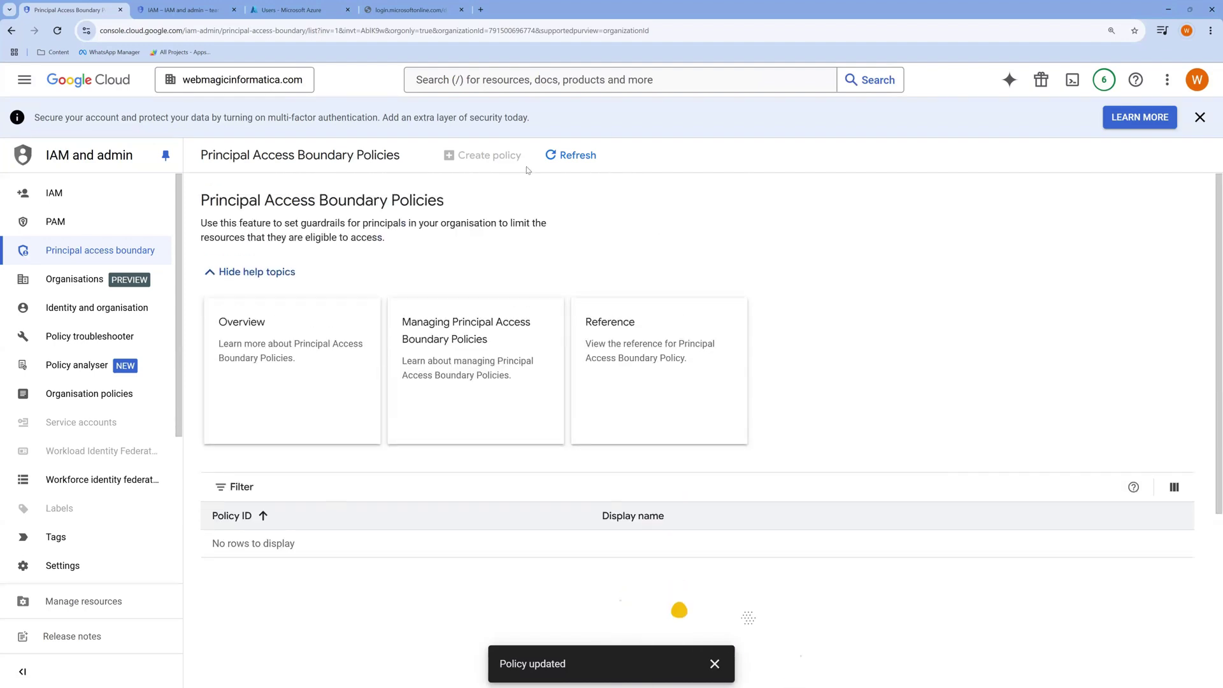